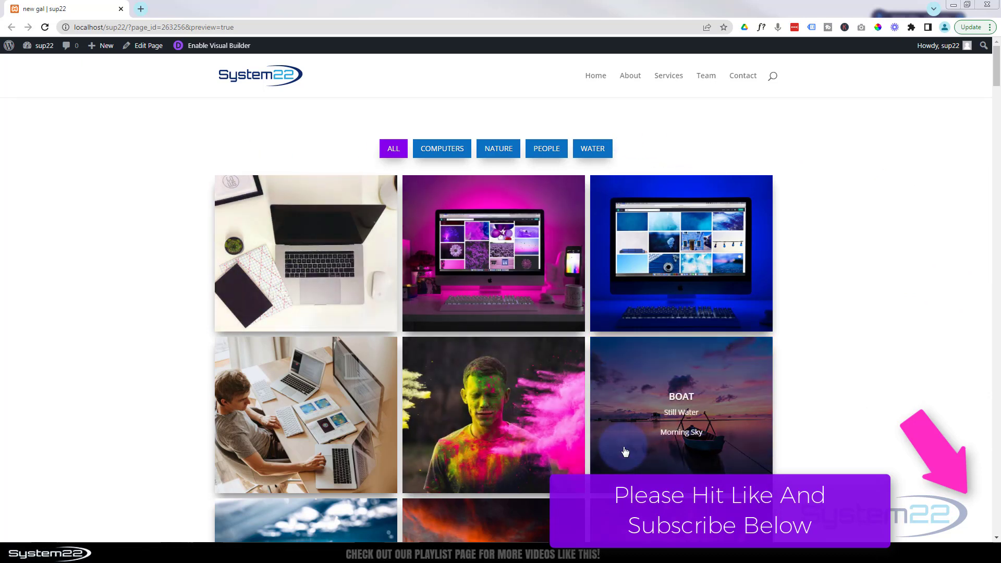
- Preview the boat photo enlarged, close it, and look over the gallery's image grid
{"action": "left_click", "coordinate": [680, 450]}
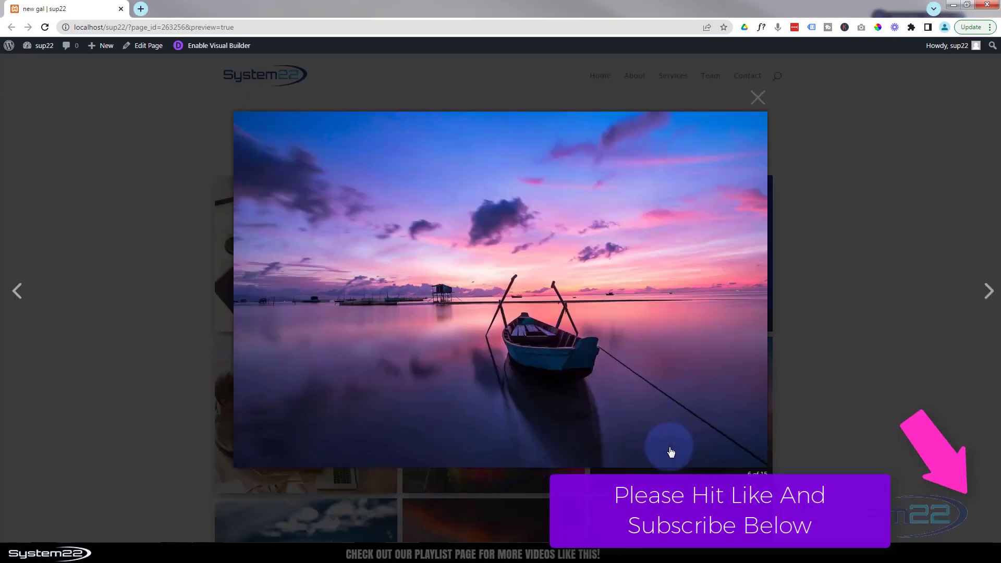
{"action": "left_click", "coordinate": [80, 240]}
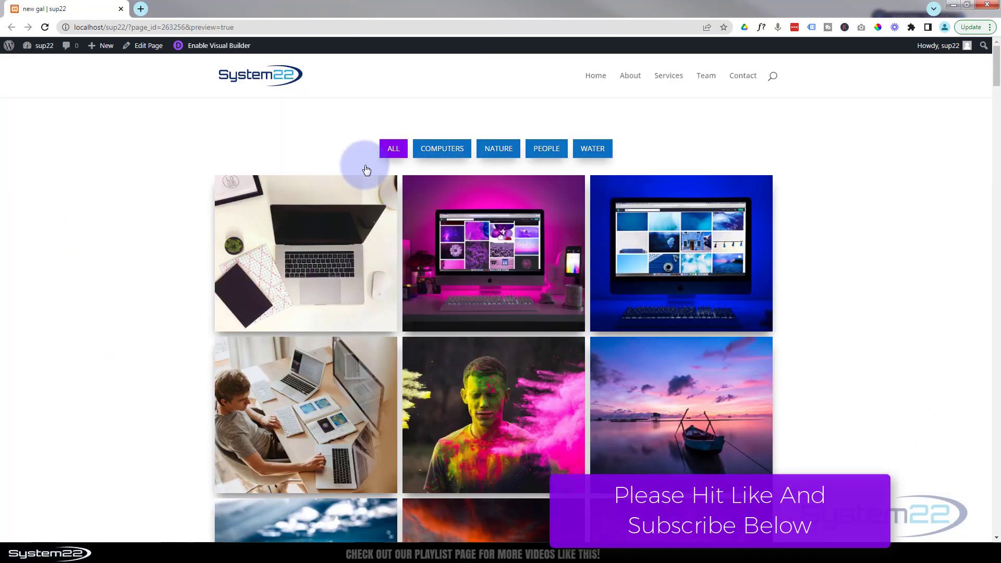
{"action": "scroll", "coordinate": [304, 244], "scroll_direction": "down", "scroll_amount": 7}
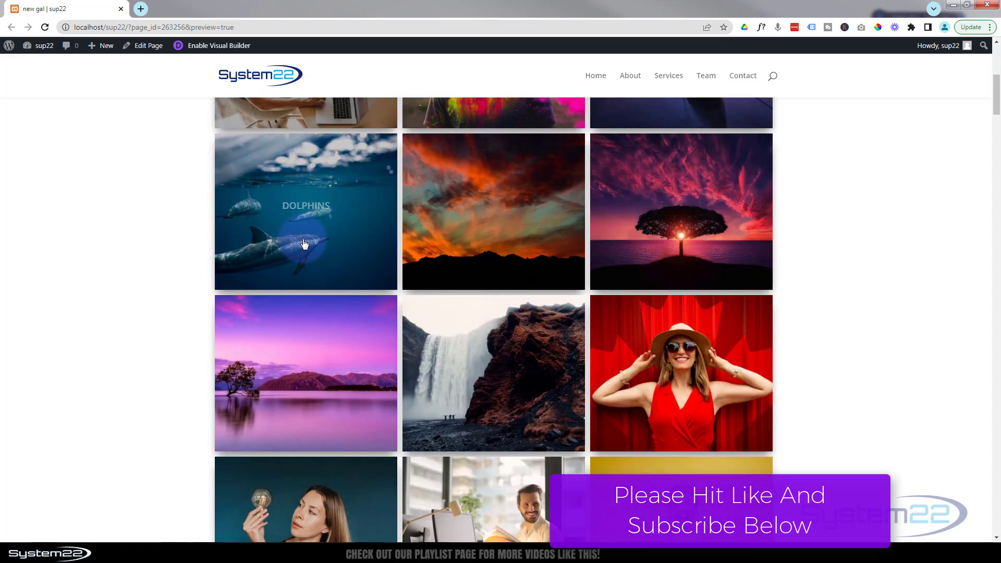
{"action": "scroll", "coordinate": [304, 244], "scroll_direction": "up", "scroll_amount": 7}
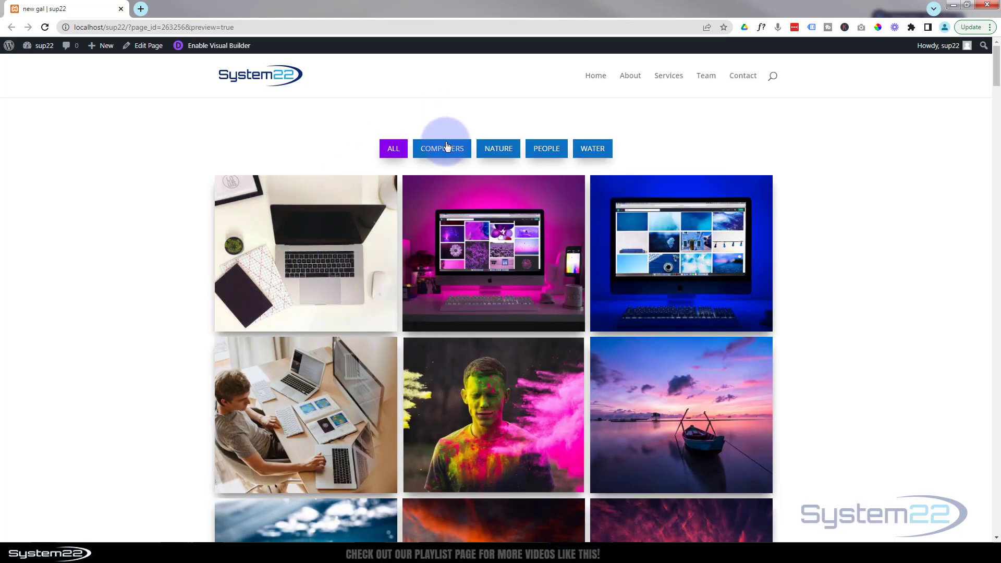
- Try the upper gallery's Computers, Nature, People and Water filters, and return it to All
{"action": "left_click", "coordinate": [446, 146]}
{"action": "left_click", "coordinate": [502, 149]}
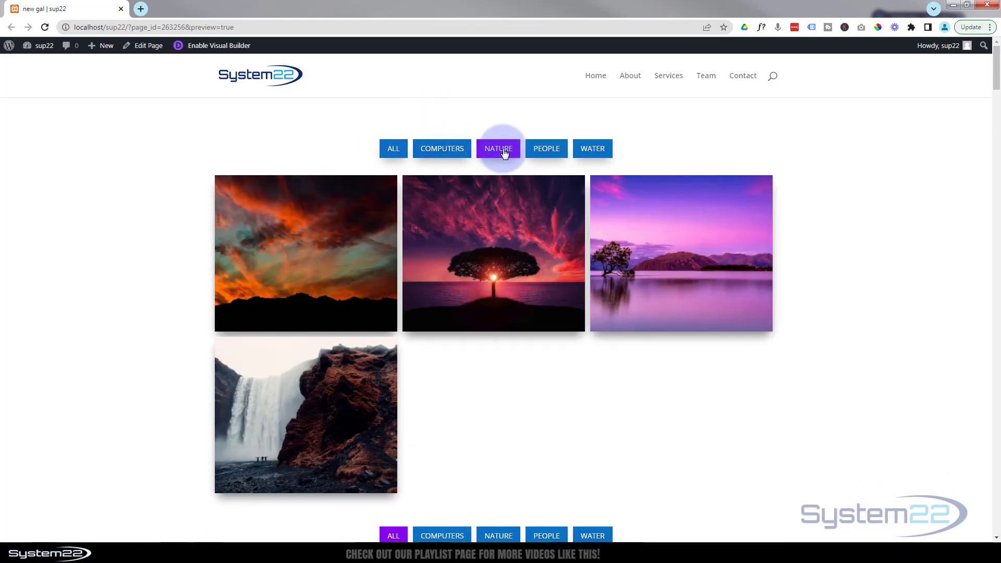
{"action": "left_click", "coordinate": [543, 149]}
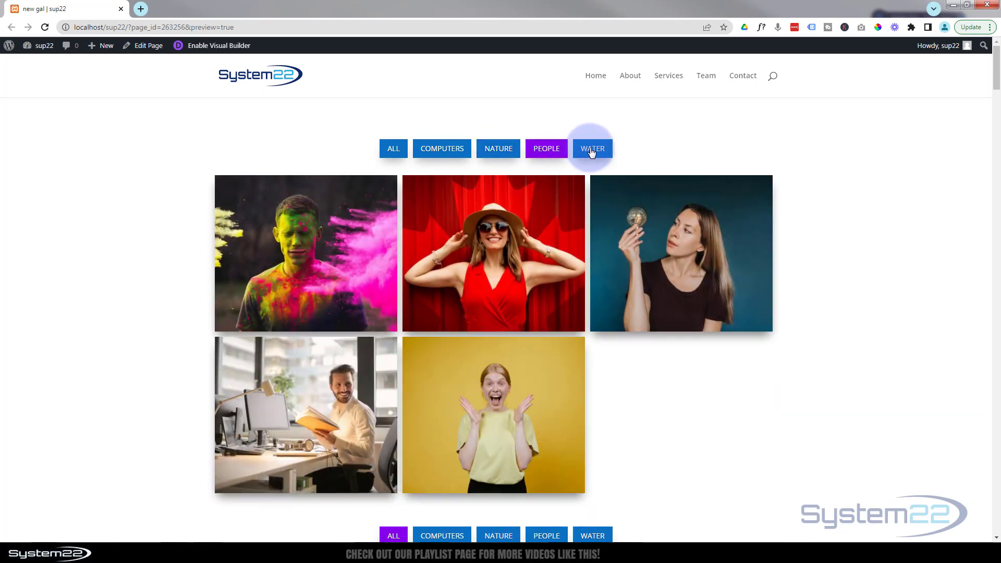
{"action": "left_click", "coordinate": [591, 152]}
{"action": "left_click", "coordinate": [555, 151]}
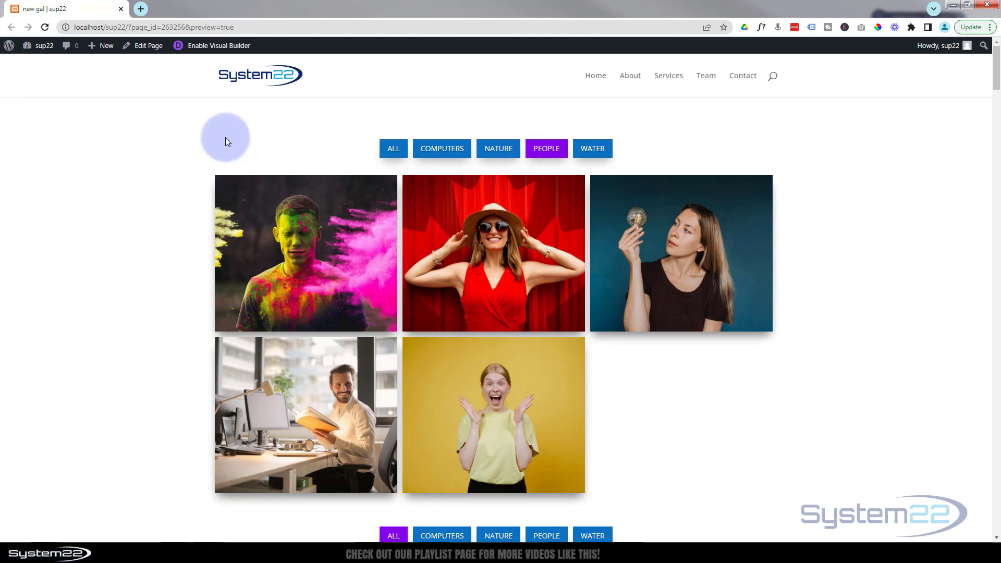
{"action": "left_click", "coordinate": [394, 150]}
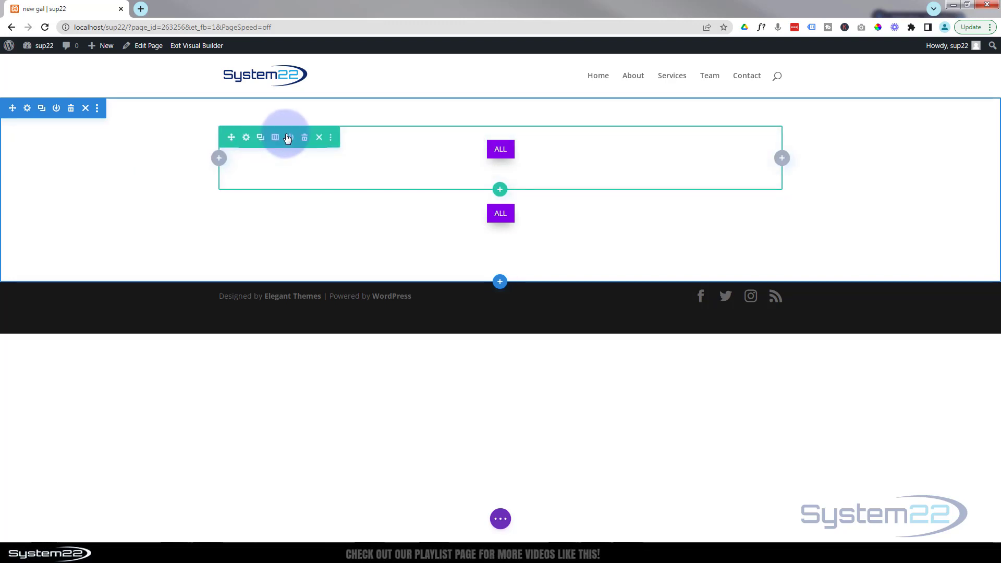
- Delete both existing gallery rows and insert a single-column row in the empty section
{"action": "left_click", "coordinate": [305, 141]}
{"action": "left_click", "coordinate": [305, 141]}
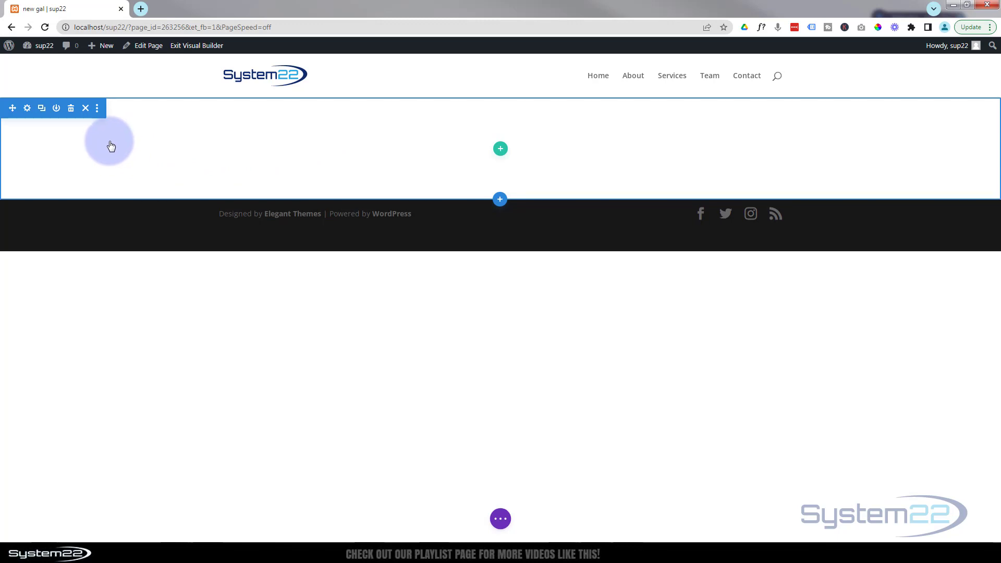
{"action": "left_click", "coordinate": [500, 150]}
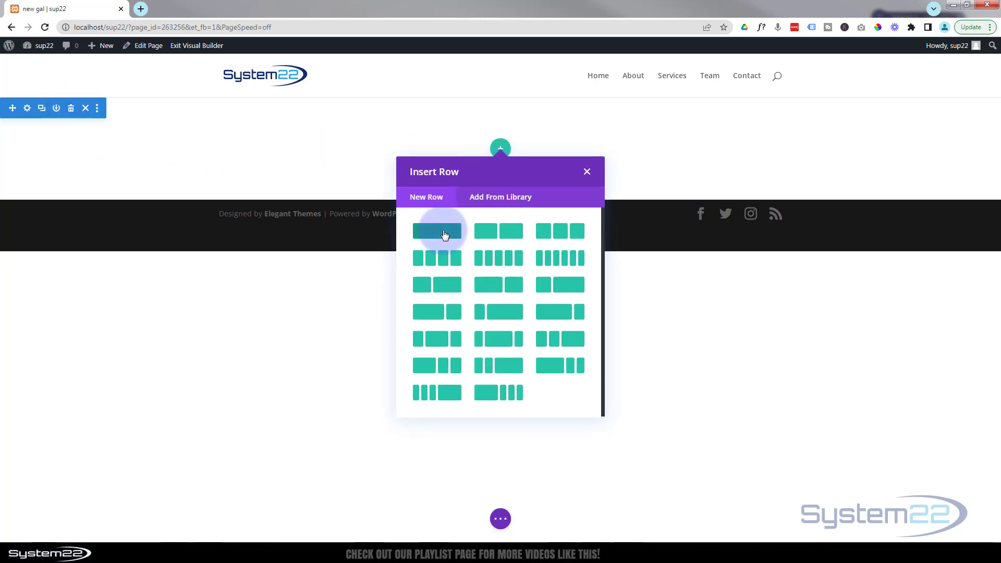
{"action": "left_click", "coordinate": [444, 232]}
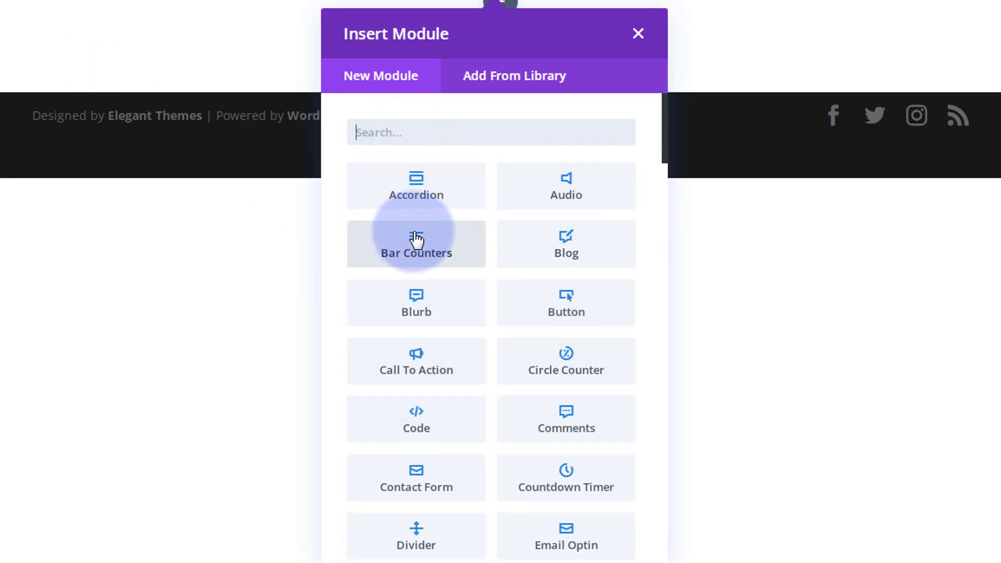
- Insert a Supreme Filterable Gallery module into the new row
{"action": "scroll", "coordinate": [416, 239], "scroll_direction": "down", "scroll_amount": 14}
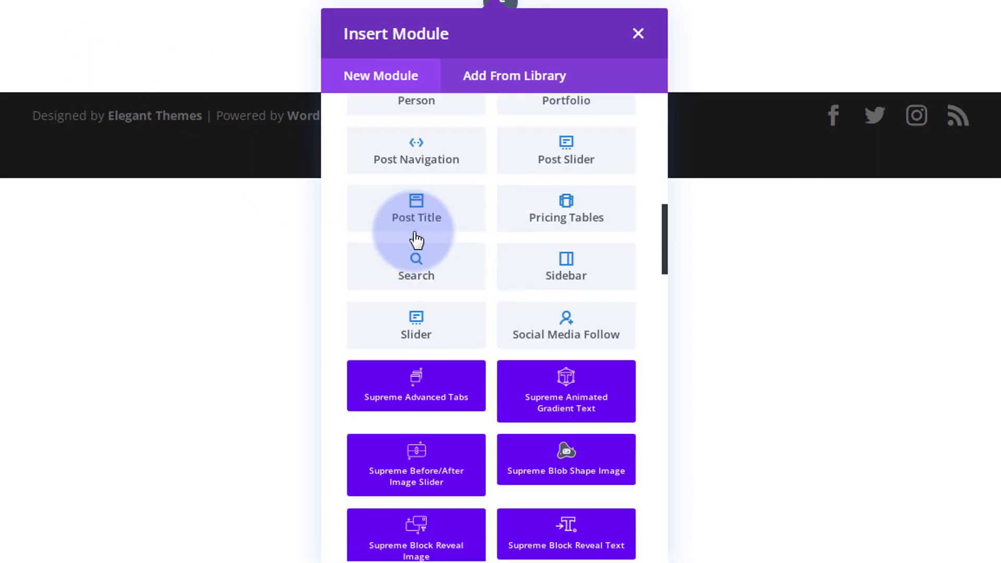
{"action": "scroll", "coordinate": [416, 239], "scroll_direction": "down", "scroll_amount": 7}
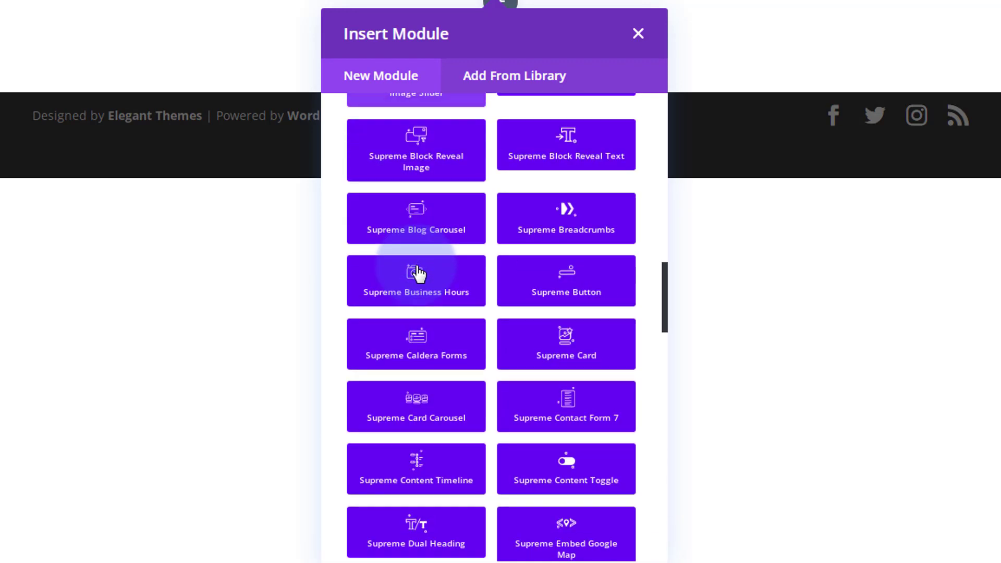
{"action": "scroll", "coordinate": [417, 272], "scroll_direction": "down", "scroll_amount": 12}
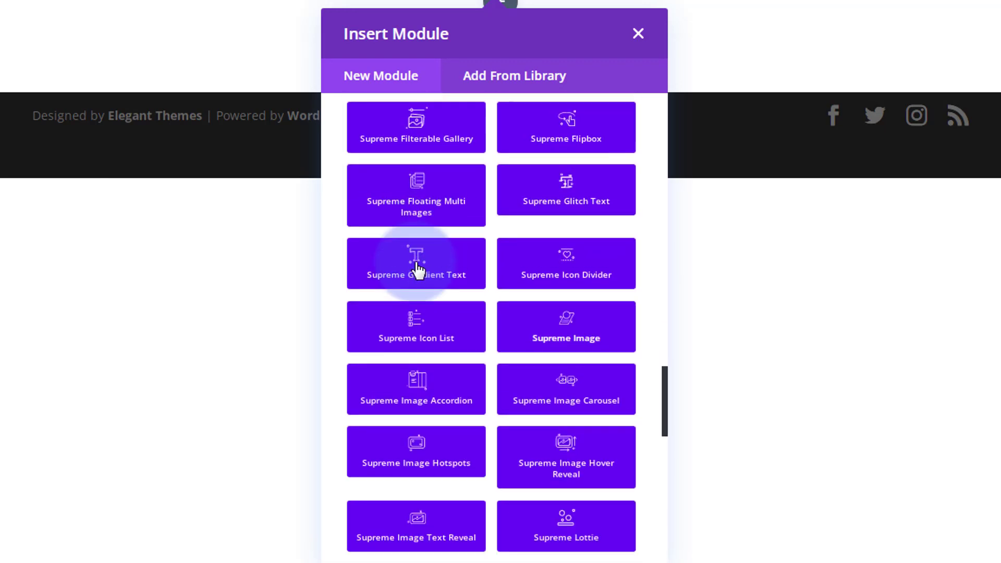
{"action": "scroll", "coordinate": [417, 269], "scroll_direction": "down", "scroll_amount": 10}
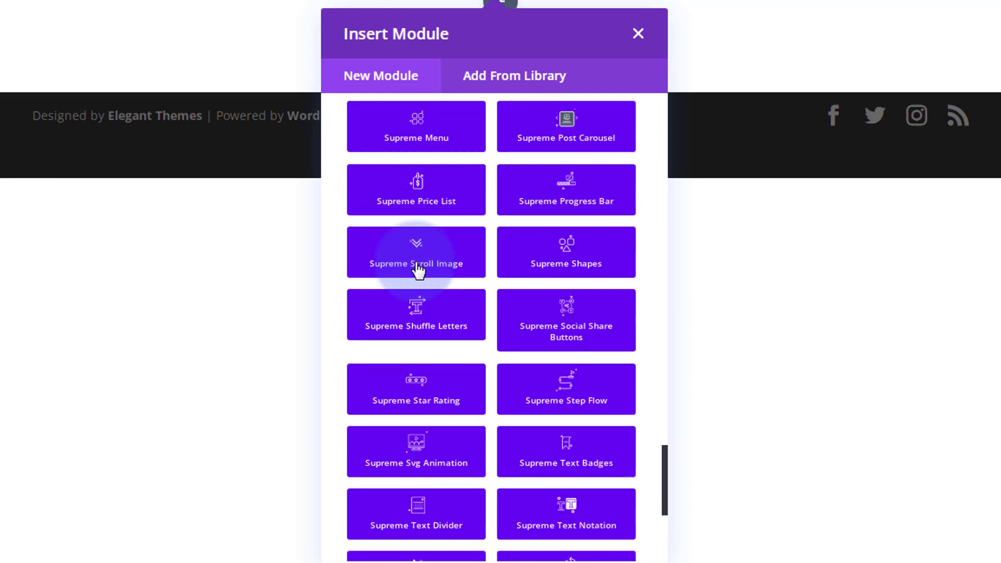
{"action": "scroll", "coordinate": [417, 266], "scroll_direction": "down", "scroll_amount": 5}
{"action": "scroll", "coordinate": [417, 269], "scroll_direction": "up", "scroll_amount": 2}
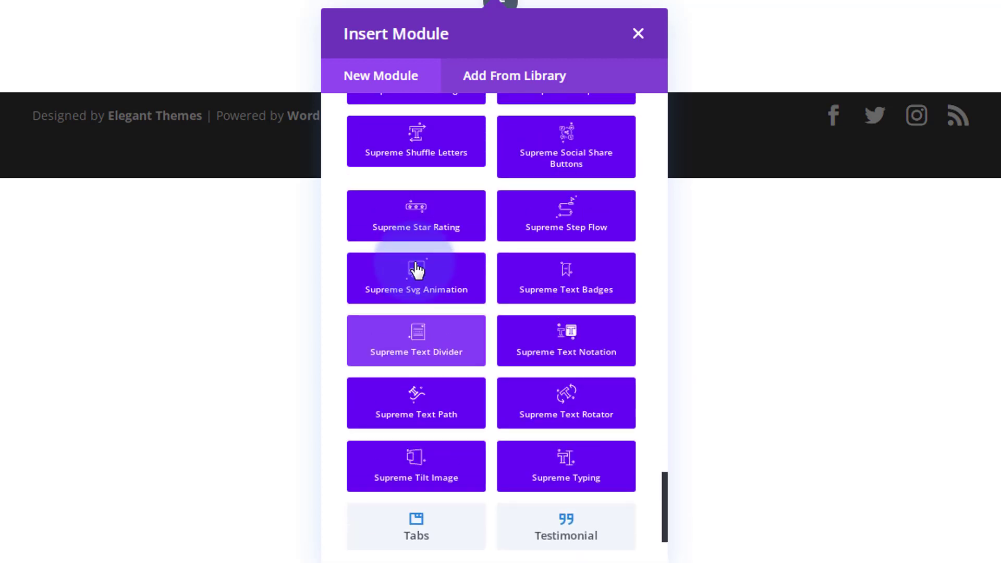
{"action": "left_click", "coordinate": [417, 269]}
{"action": "scroll", "coordinate": [417, 269], "scroll_direction": "up", "scroll_amount": 2}
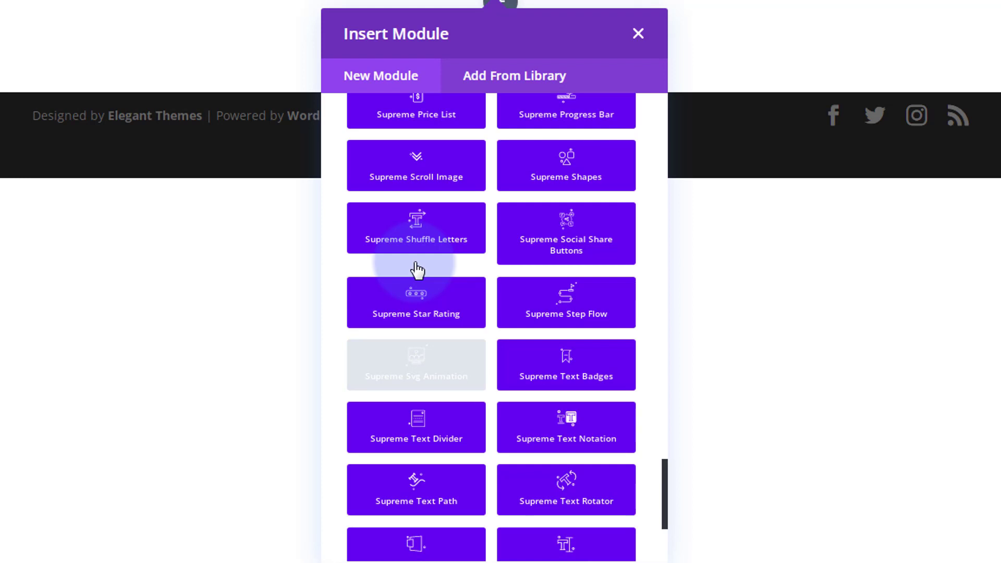
{"action": "scroll", "coordinate": [414, 368], "scroll_direction": "up", "scroll_amount": 12}
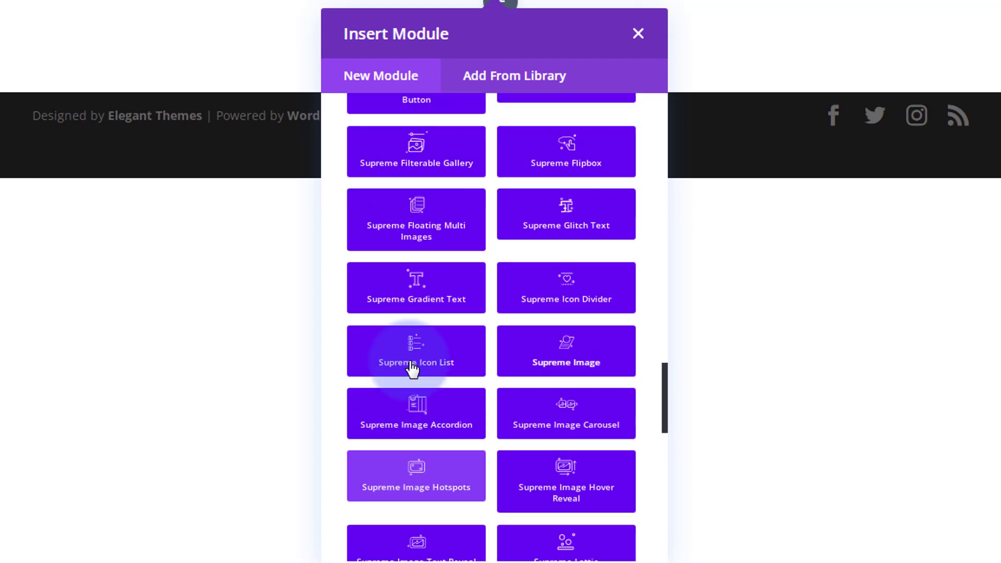
{"action": "scroll", "coordinate": [412, 369], "scroll_direction": "up", "scroll_amount": 2}
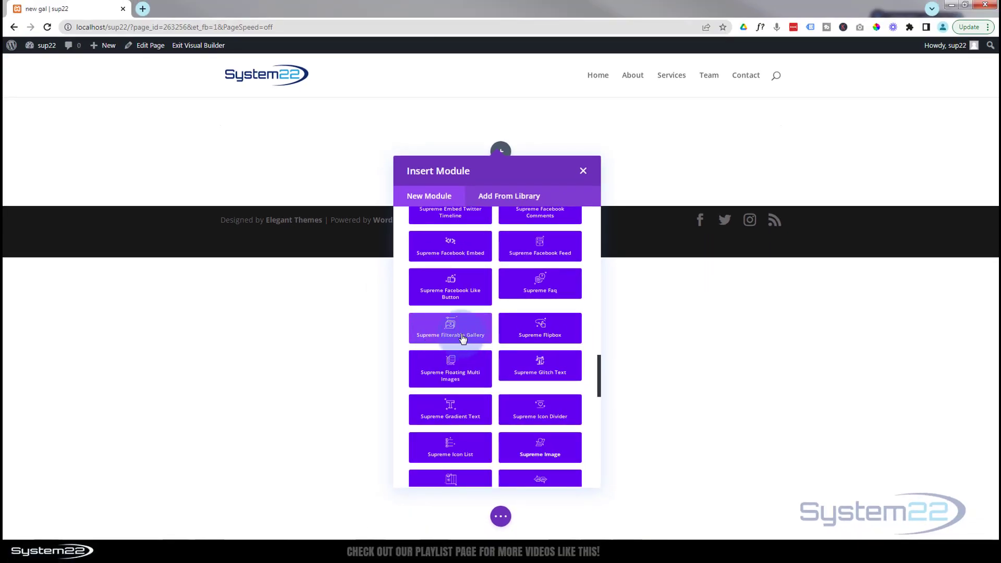
{"action": "left_click", "coordinate": [461, 338]}
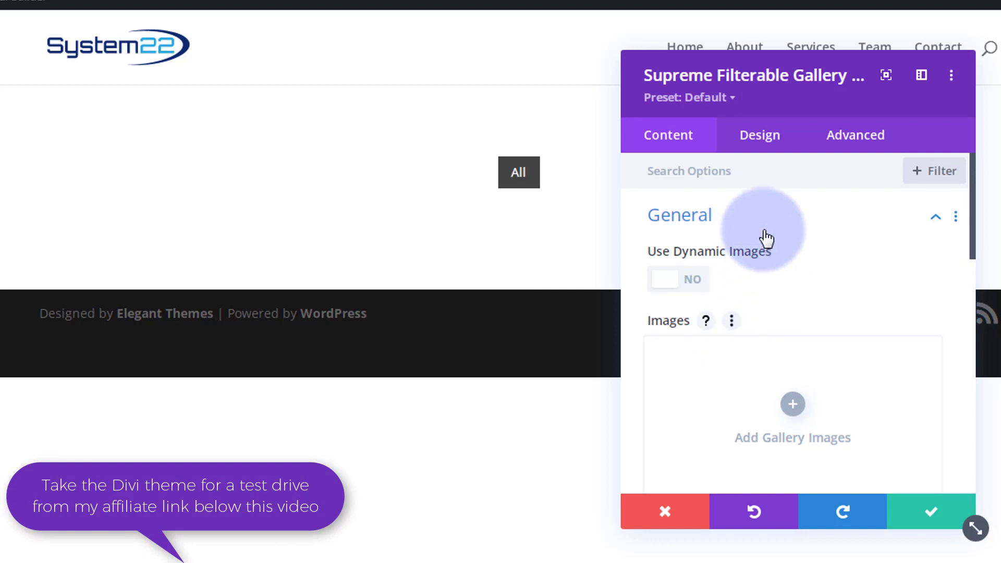
- Add the media library images from the orange sunrise over blue hills through the Color Me photo to the gallery
{"action": "mouse_move", "coordinate": [684, 261]}
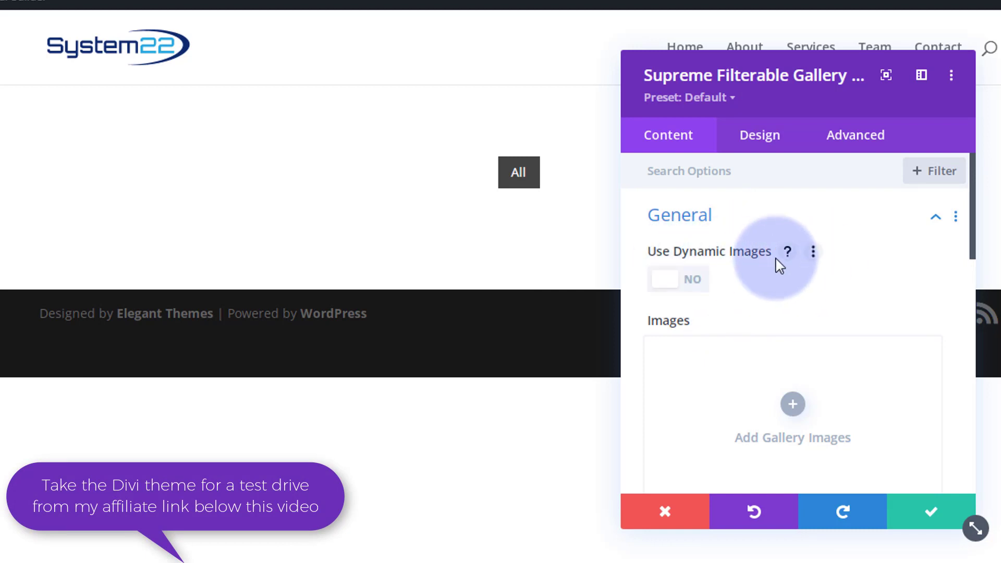
{"action": "scroll", "coordinate": [856, 284], "scroll_direction": "down", "scroll_amount": 2}
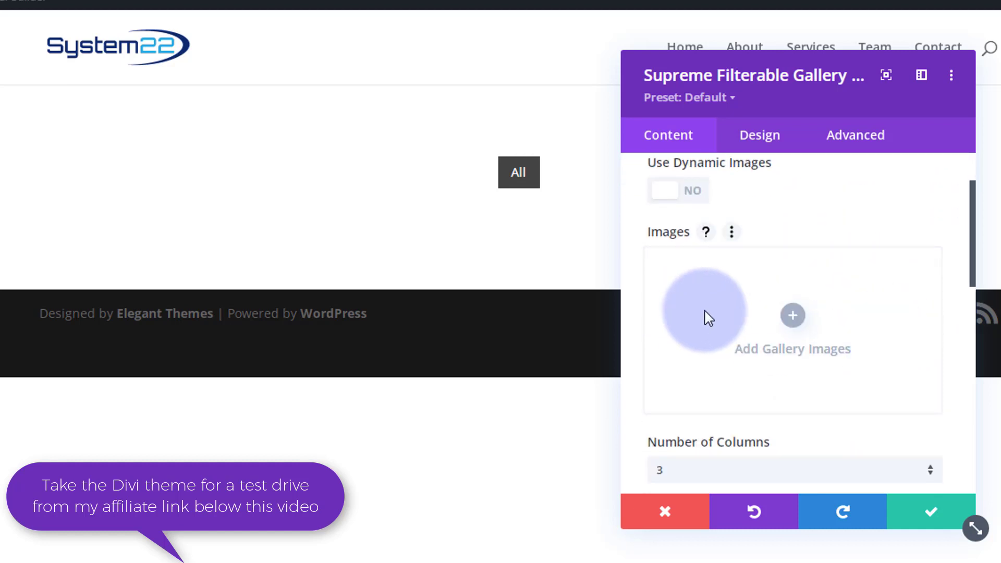
{"action": "left_click", "coordinate": [793, 323]}
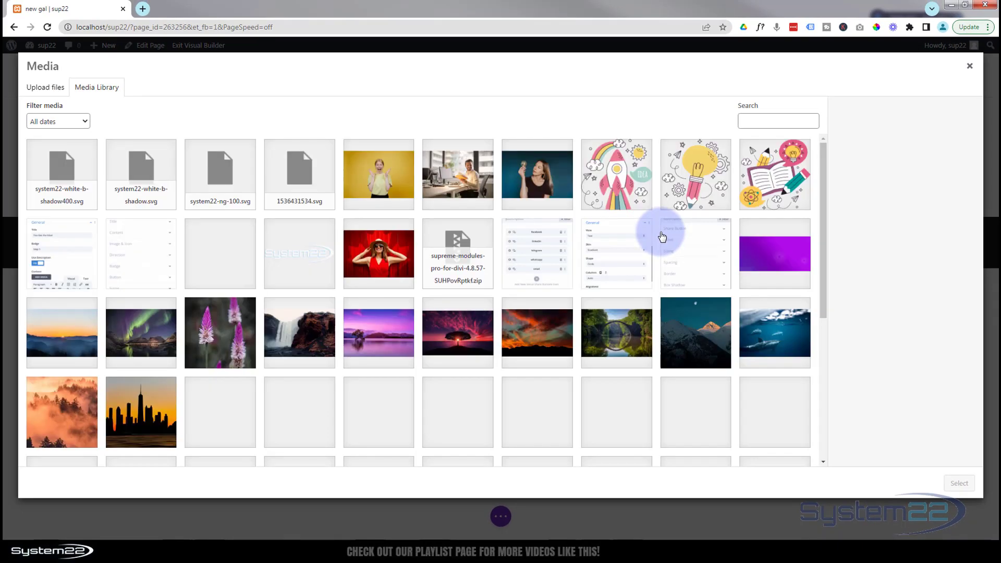
{"action": "scroll", "coordinate": [662, 242], "scroll_direction": "down", "scroll_amount": 2}
{"action": "left_click", "coordinate": [80, 237]}
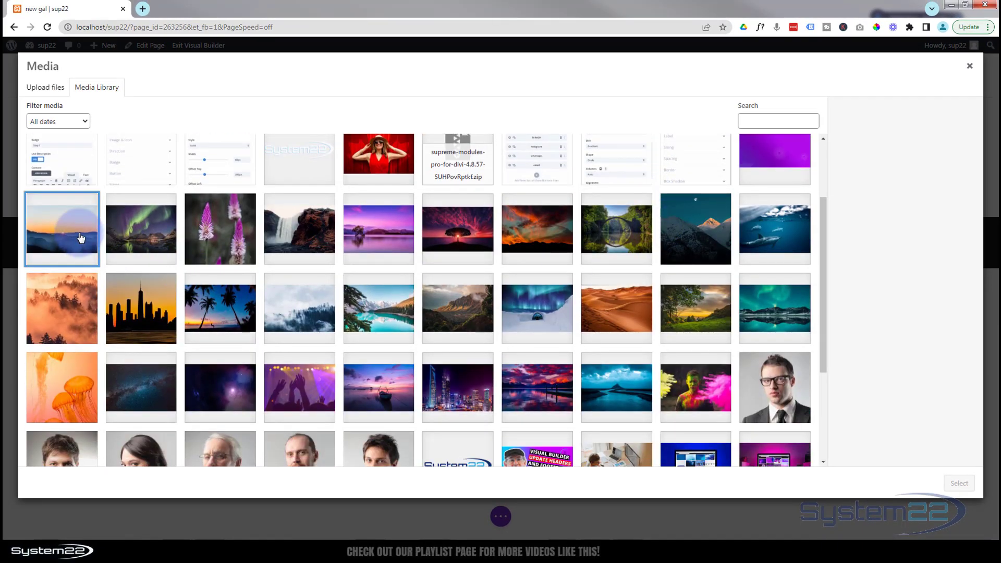
{"action": "left_click", "coordinate": [709, 399], "text": "shift"}
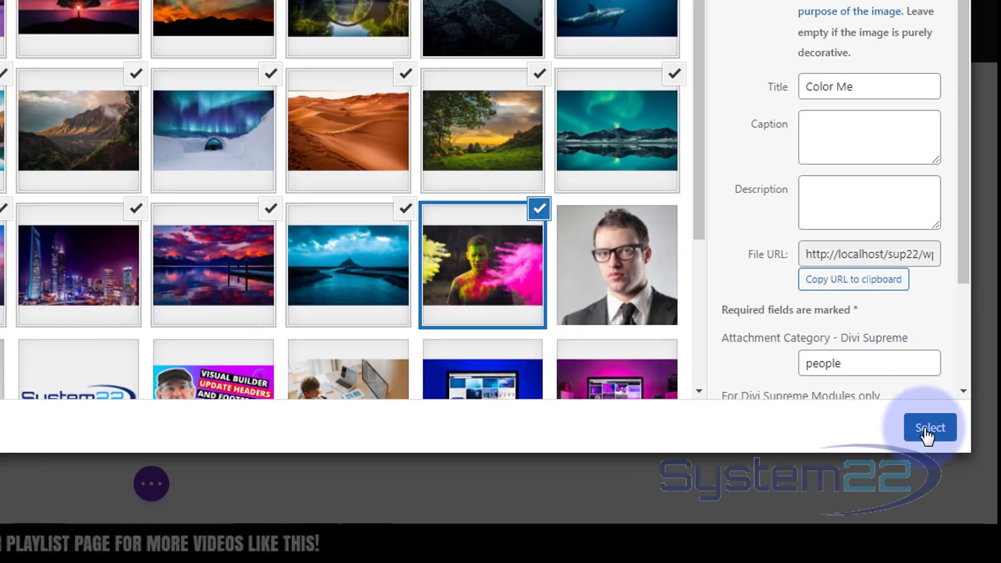
{"action": "left_click", "coordinate": [927, 432]}
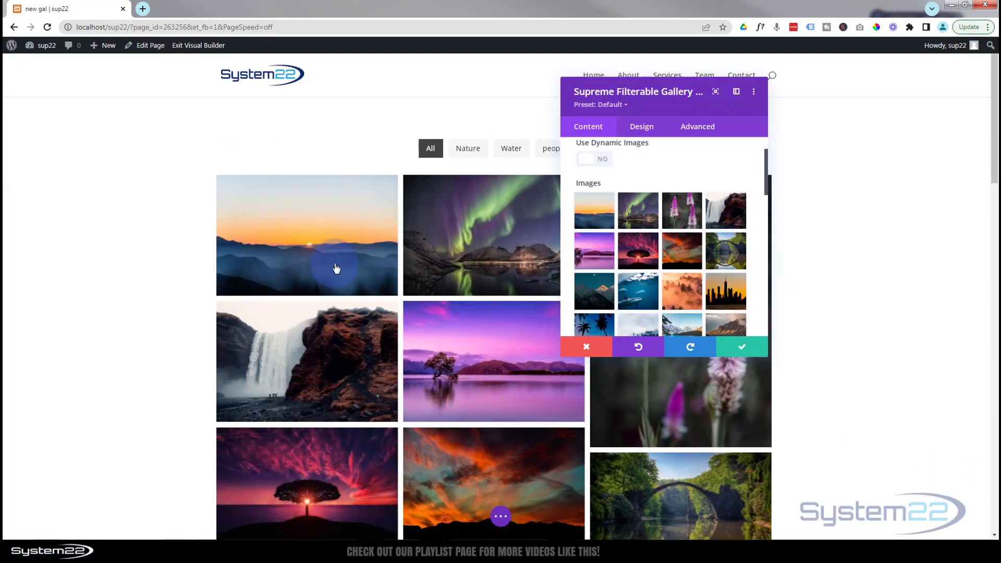
- Move the module settings window away from the gallery and look through all the added images on the page
{"action": "left_click_drag", "start_coordinate": [777, 111], "coordinate": [917, 106]}
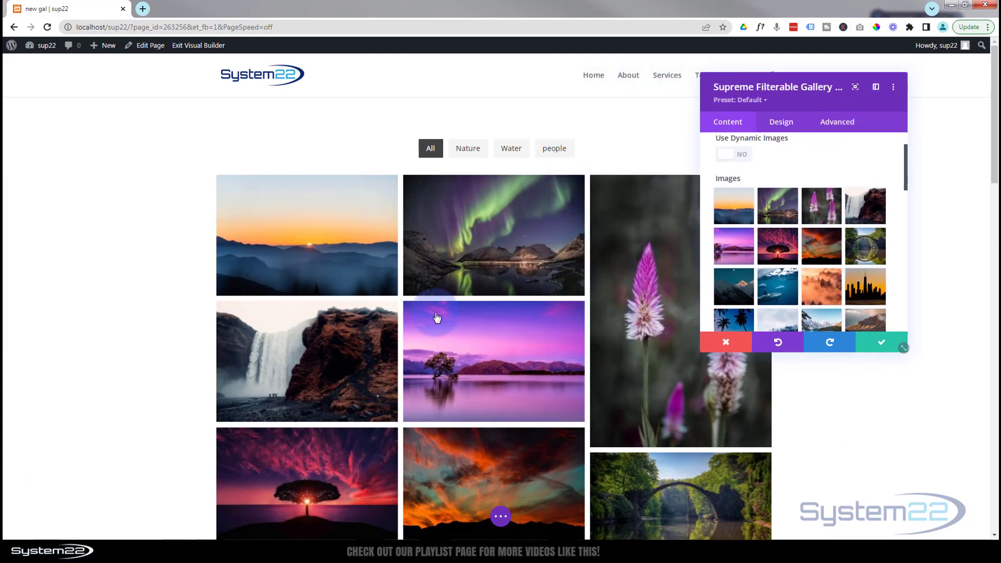
{"action": "scroll", "coordinate": [435, 313], "scroll_direction": "down", "scroll_amount": 6}
{"action": "scroll", "coordinate": [436, 313], "scroll_direction": "down", "scroll_amount": 14}
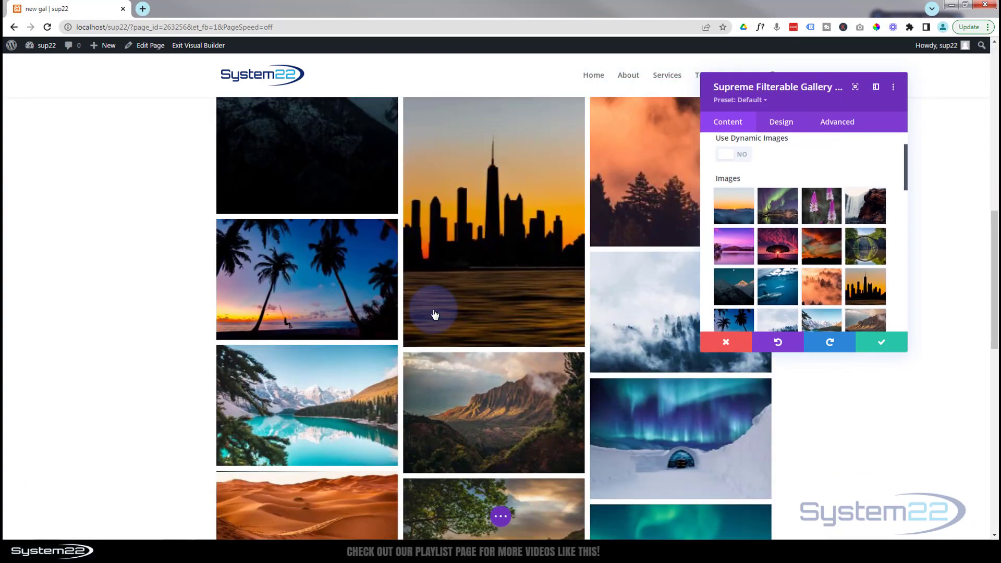
{"action": "scroll", "coordinate": [435, 314], "scroll_direction": "down", "scroll_amount": 5}
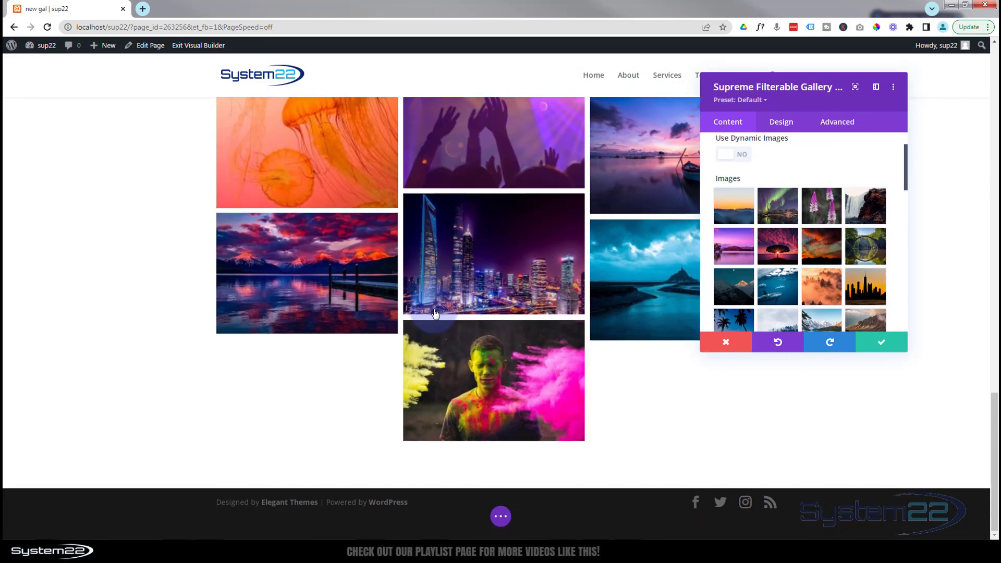
{"action": "scroll", "coordinate": [437, 316], "scroll_direction": "up", "scroll_amount": 10}
{"action": "scroll", "coordinate": [437, 316], "scroll_direction": "up", "scroll_amount": 10}
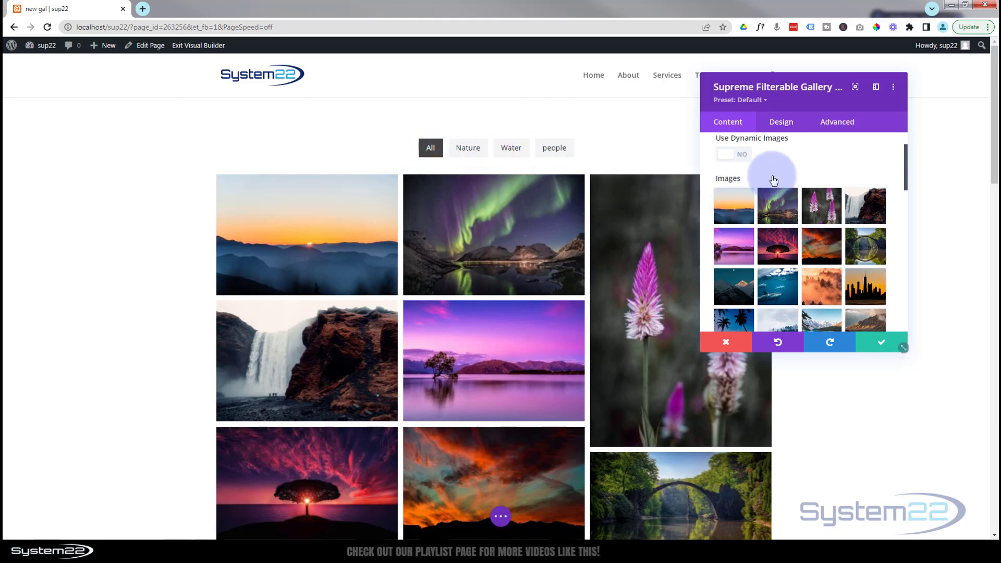
- Set the gallery's number of columns to 4
{"action": "scroll", "coordinate": [775, 177], "scroll_direction": "down", "scroll_amount": 6}
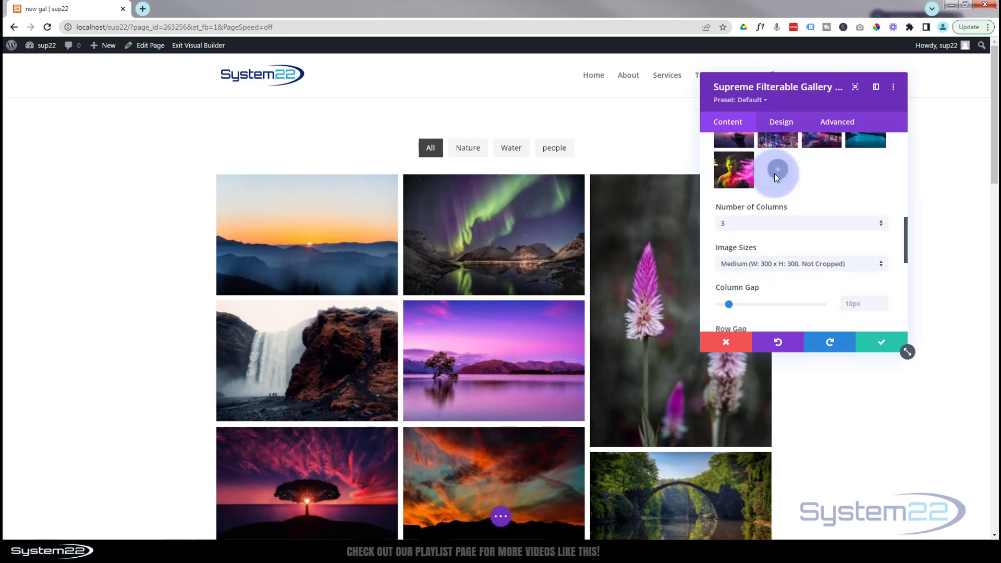
{"action": "scroll", "coordinate": [776, 177], "scroll_direction": "up", "scroll_amount": 2}
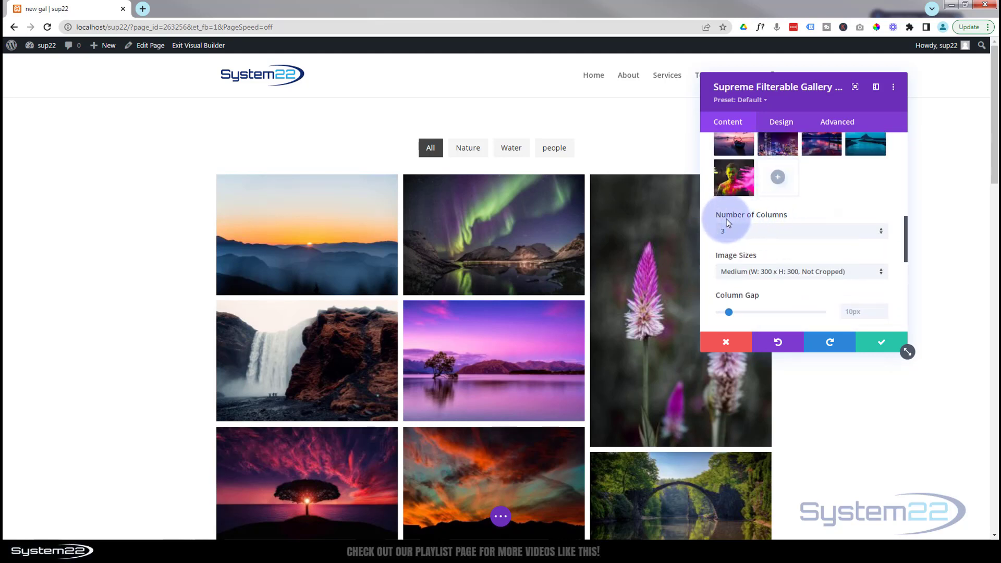
{"action": "left_click", "coordinate": [738, 230]}
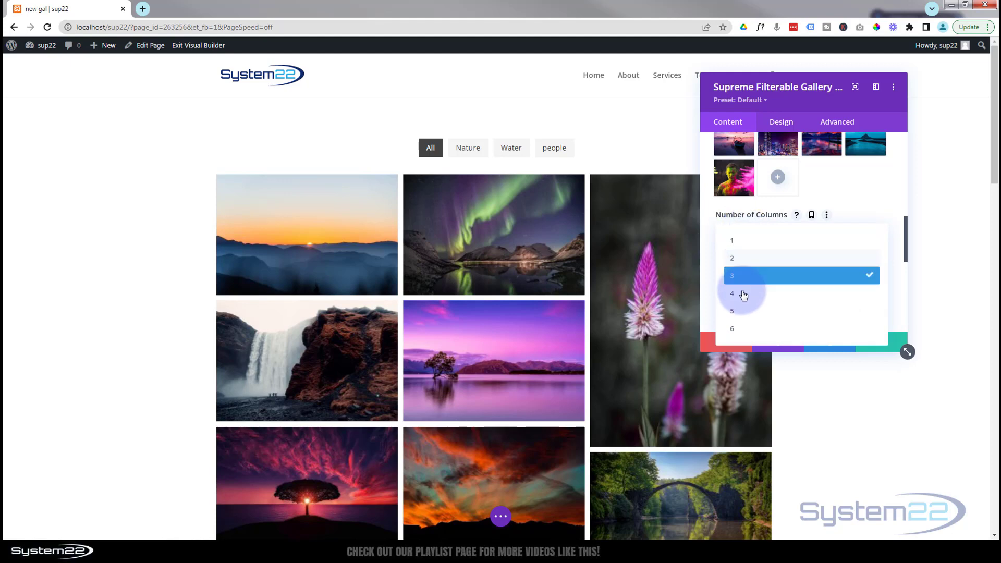
{"action": "left_click", "coordinate": [745, 295]}
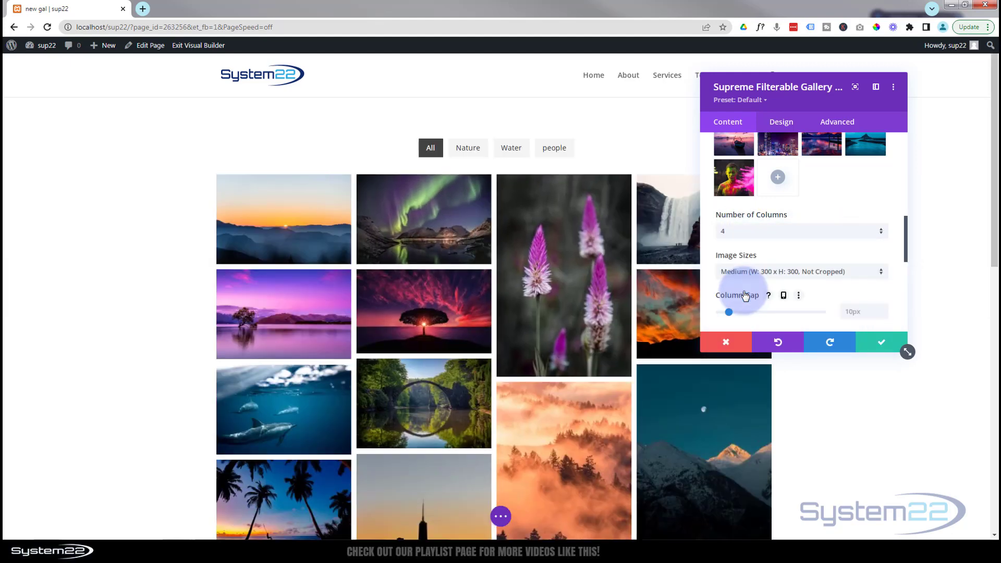
{"action": "scroll", "coordinate": [754, 261], "scroll_direction": "down", "scroll_amount": 1}
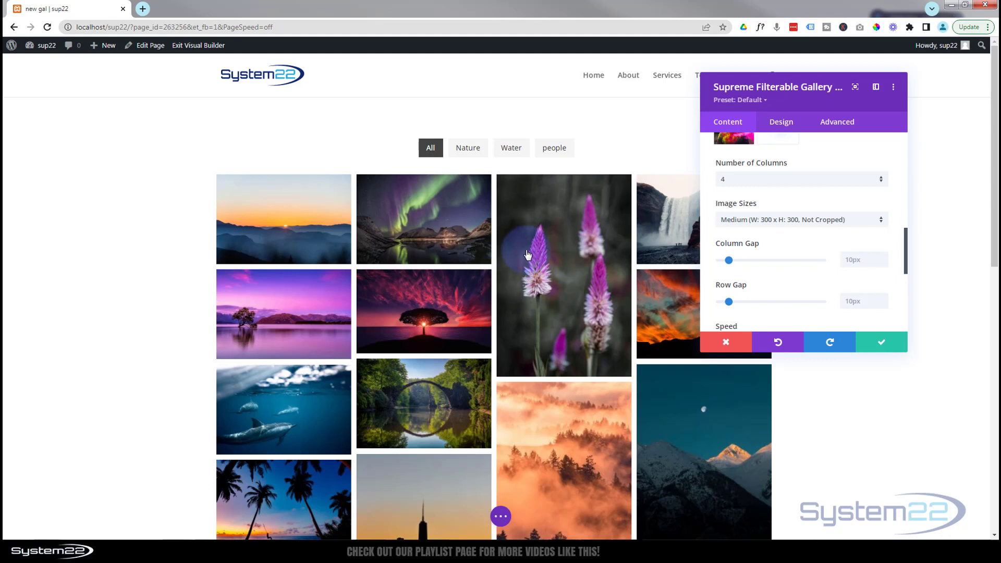
- Set the gallery's image size to Large (W: 1024 x H: 1024, Not Cropped)
{"action": "left_click", "coordinate": [779, 223]}
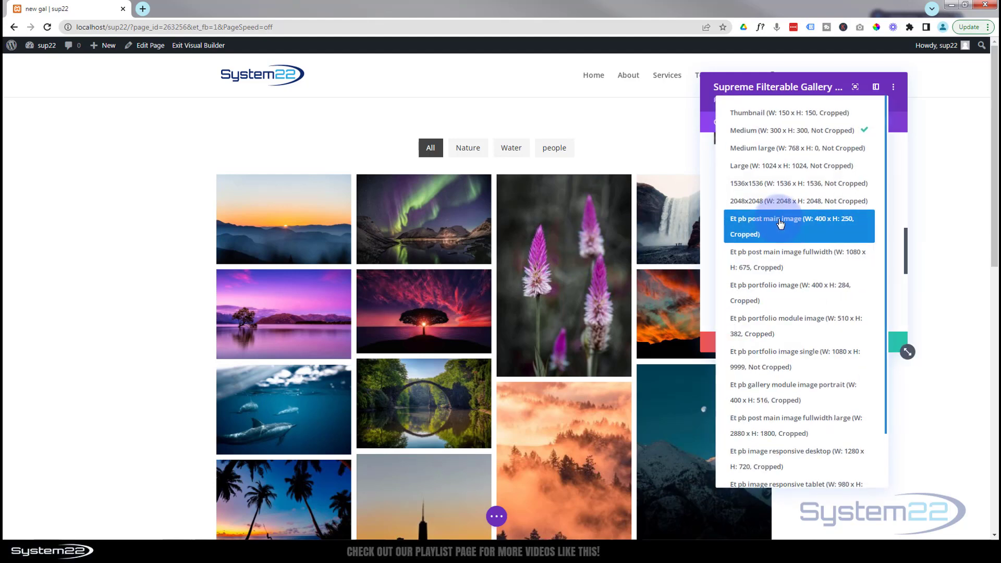
{"action": "left_click", "coordinate": [779, 165]}
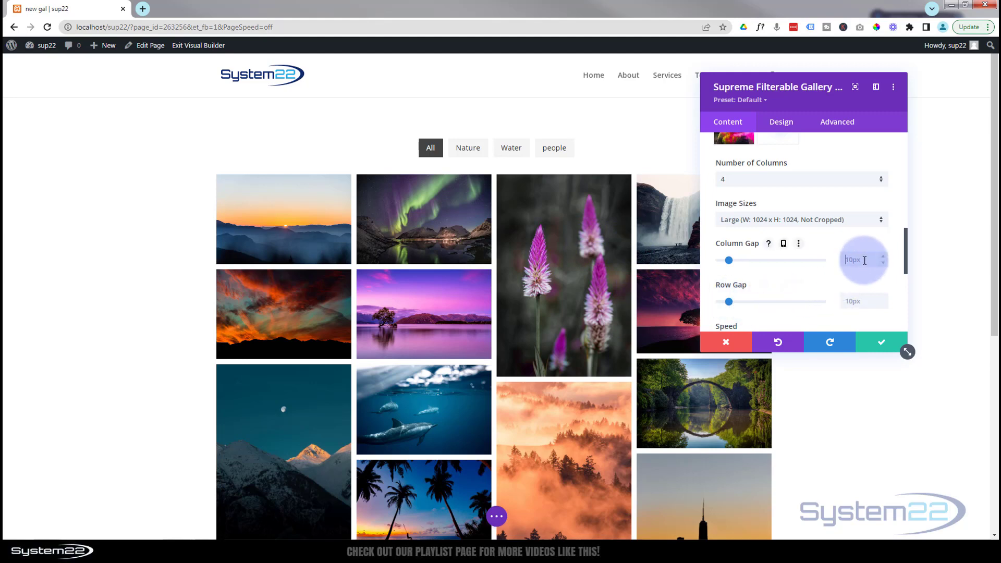
- Try a column gap and row gap of 0px in the gallery, and restore both to 10px
{"action": "left_click", "coordinate": [847, 302]}
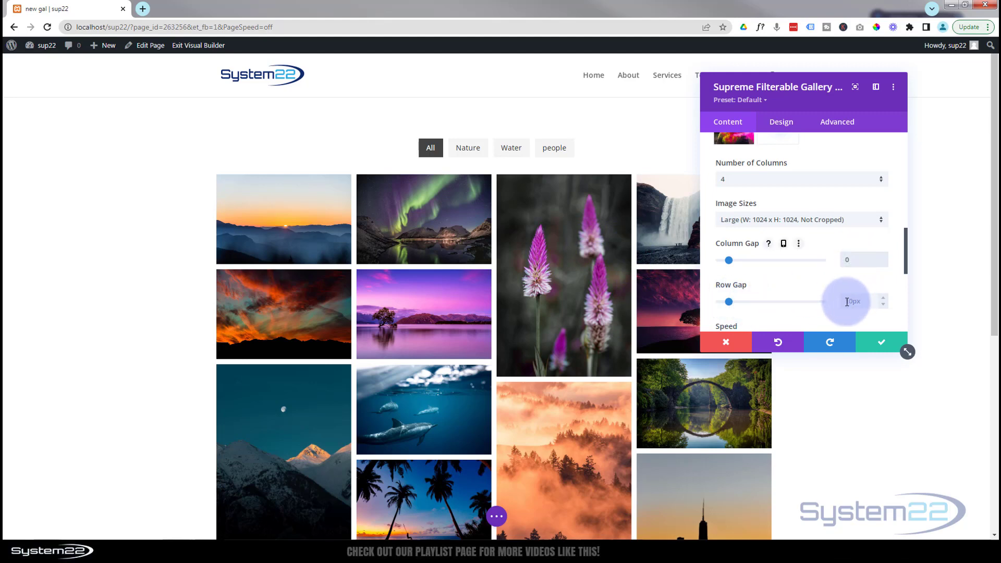
{"action": "type", "text": "0px"}
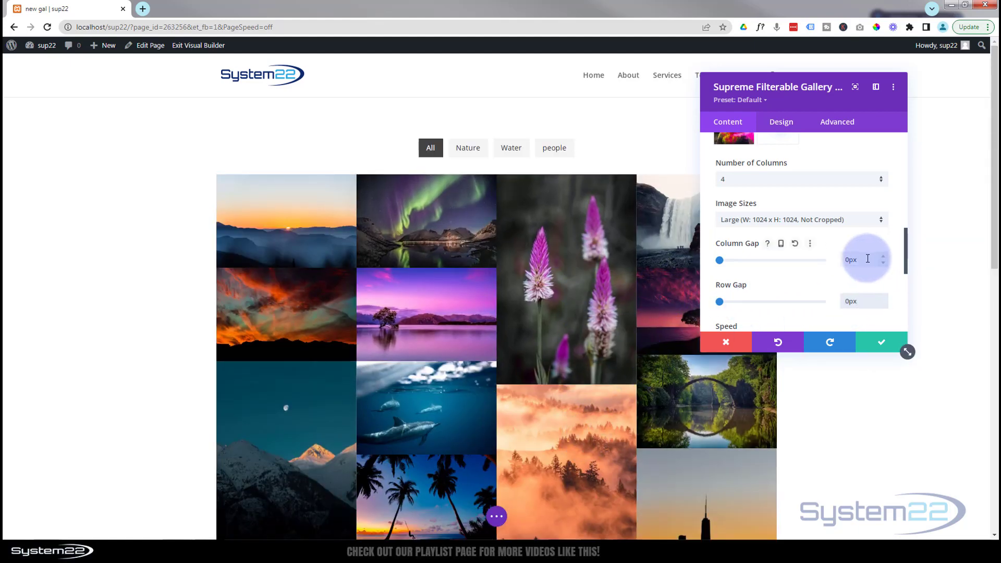
{"action": "left_click_drag", "start_coordinate": [868, 258], "coordinate": [844, 260]}
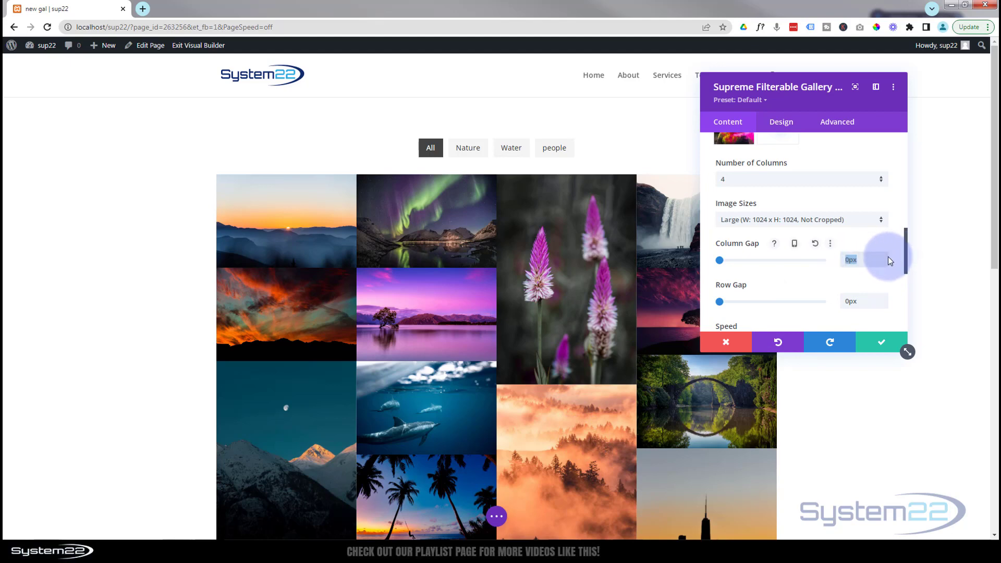
{"action": "type", "text": "1"}
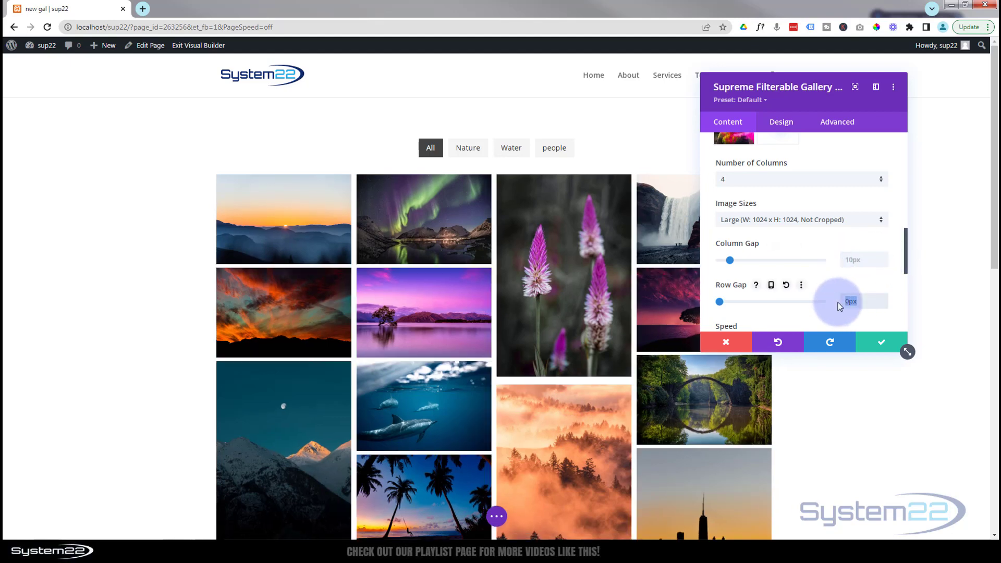
- Change the gallery's layout to Overlay
{"action": "scroll", "coordinate": [809, 300], "scroll_direction": "down", "scroll_amount": 1}
{"action": "scroll", "coordinate": [809, 304], "scroll_direction": "down", "scroll_amount": 1}
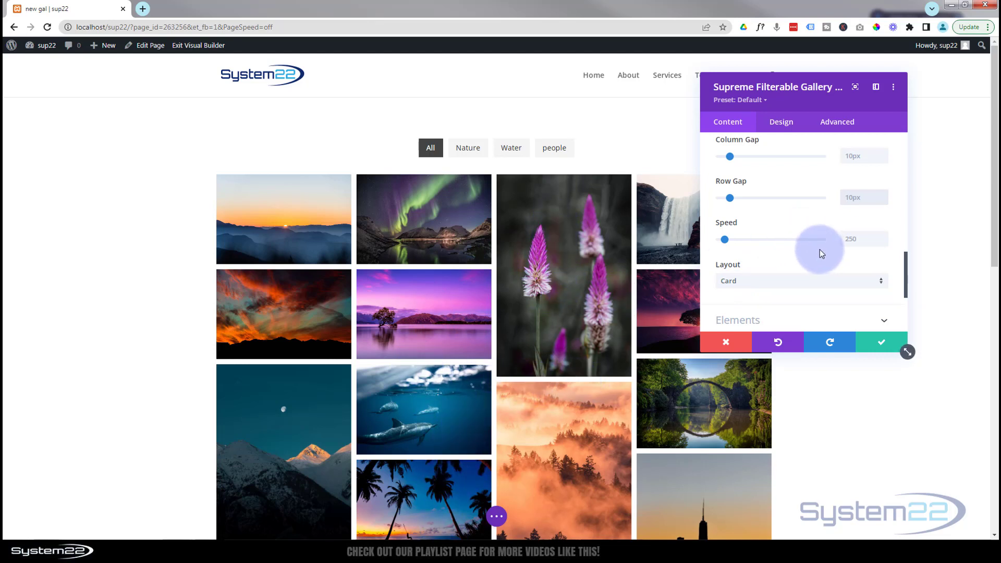
{"action": "left_click", "coordinate": [800, 284]}
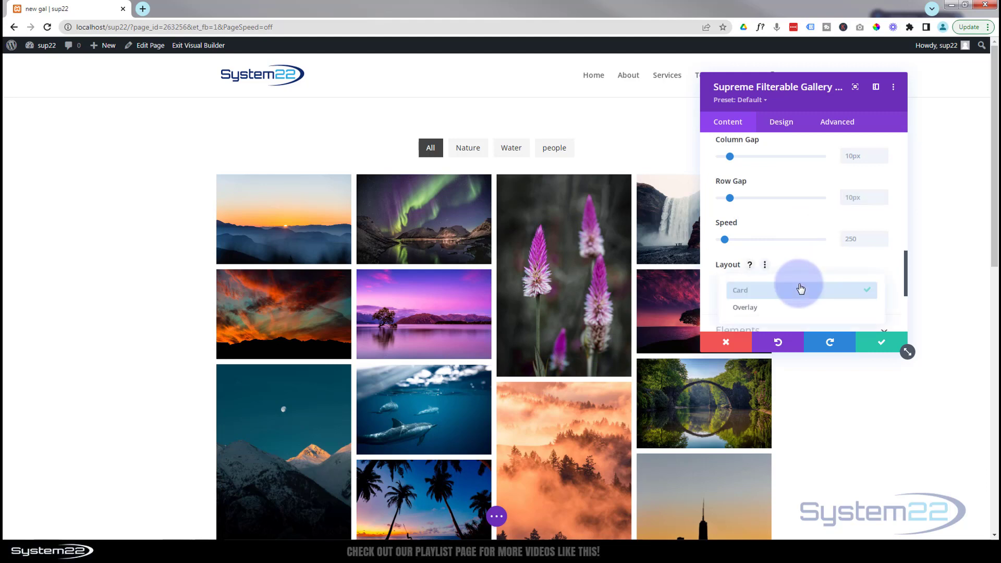
{"action": "left_click", "coordinate": [786, 308]}
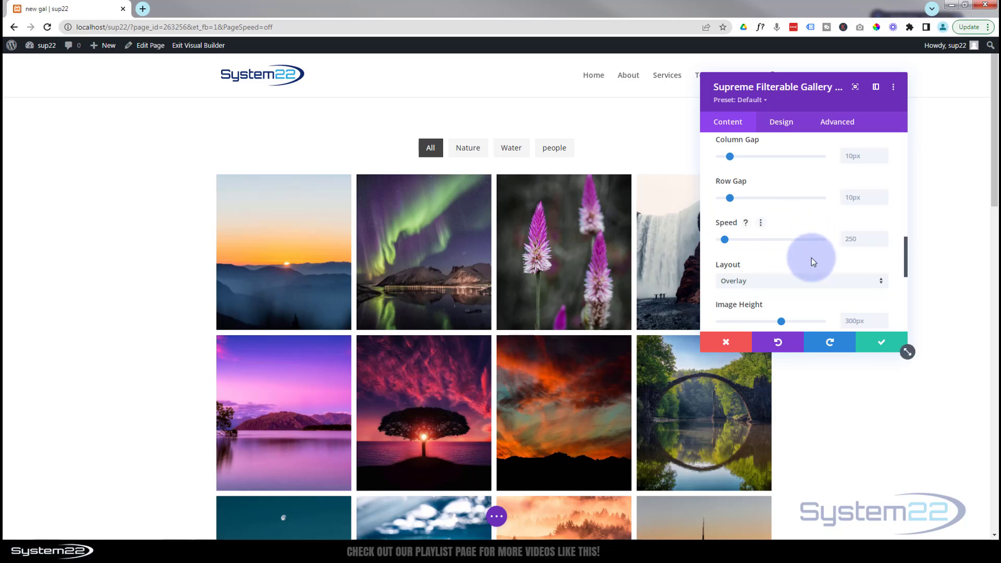
- Set the hover style of the gallery images to Fade In
{"action": "scroll", "coordinate": [806, 261], "scroll_direction": "down", "scroll_amount": 1}
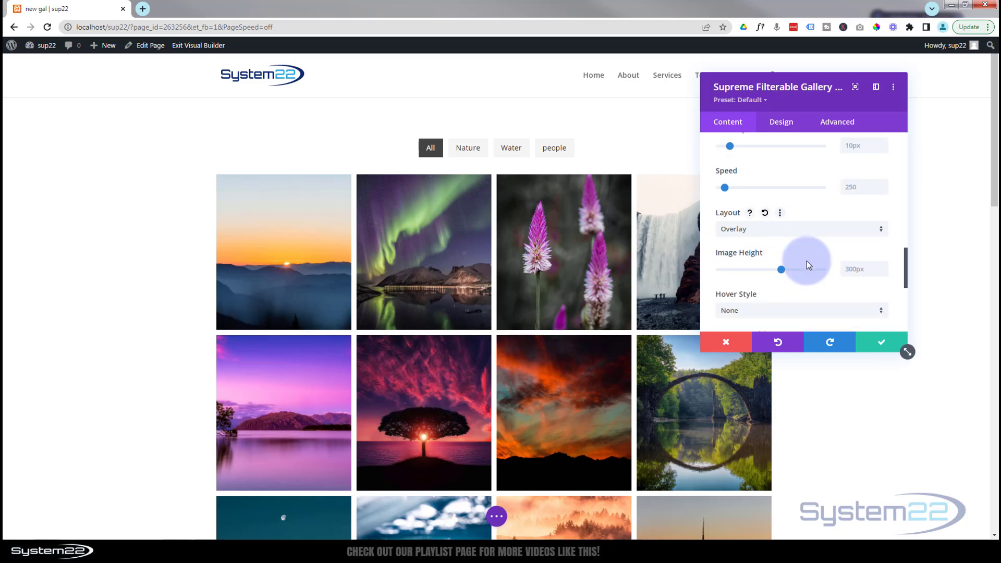
{"action": "scroll", "coordinate": [808, 271], "scroll_direction": "down", "scroll_amount": 1}
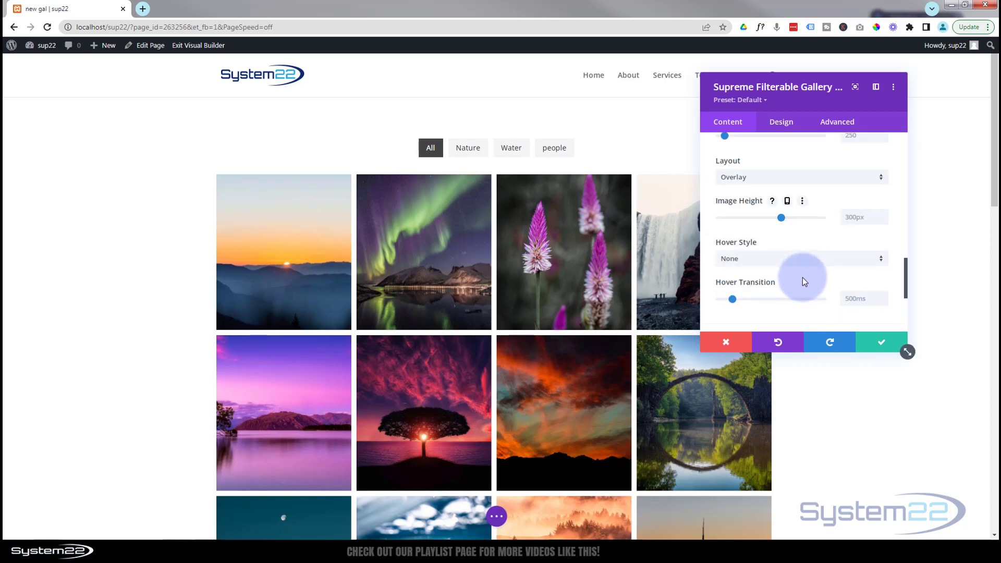
{"action": "left_click", "coordinate": [793, 263]}
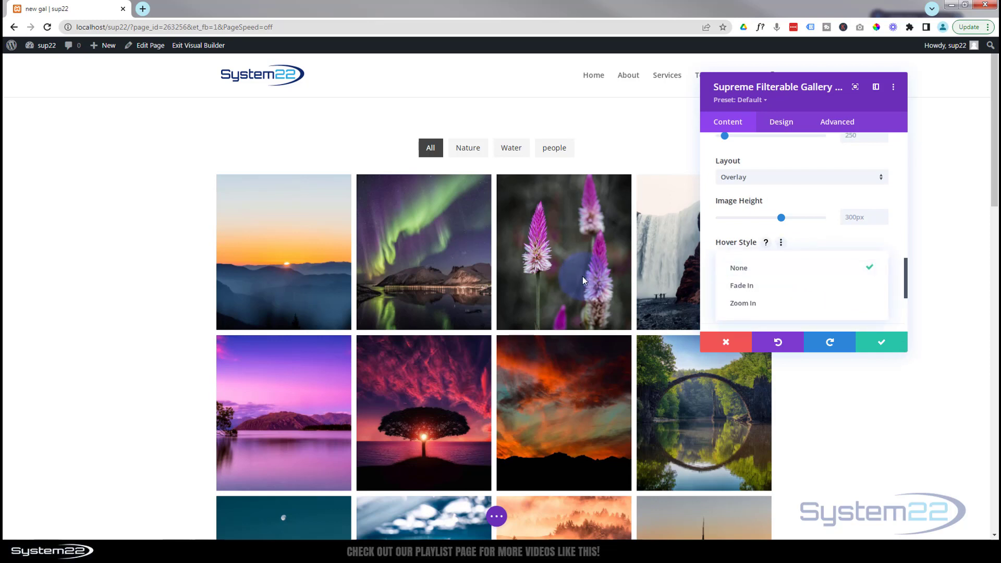
{"action": "left_click", "coordinate": [775, 290]}
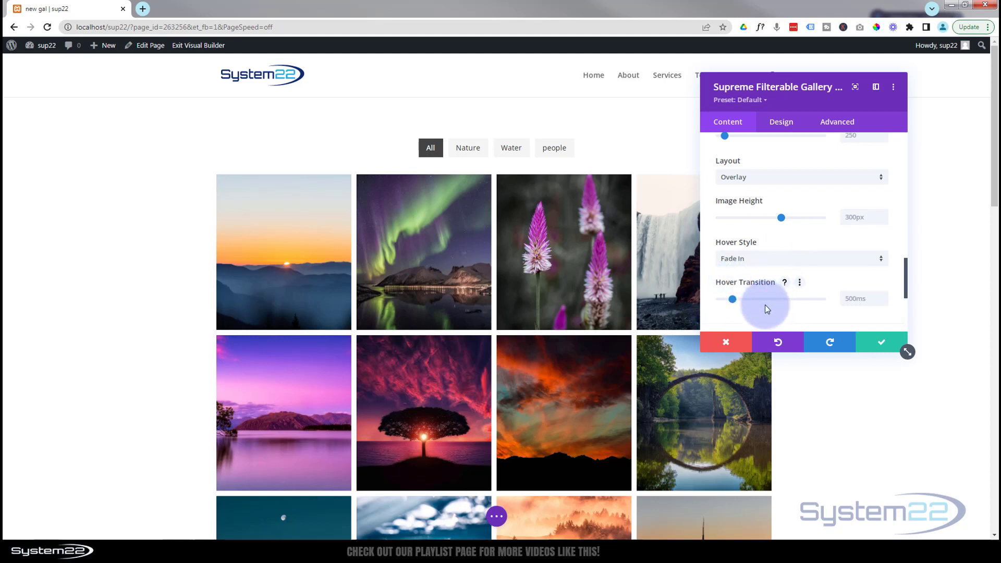
- Open the gallery module's Elements settings
{"action": "scroll", "coordinate": [805, 286], "scroll_direction": "down", "scroll_amount": 2}
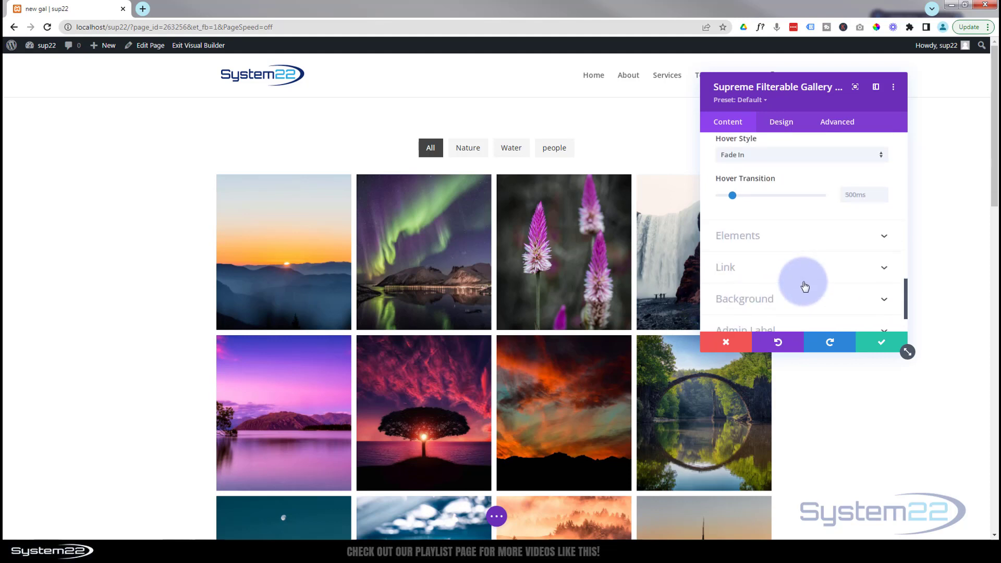
{"action": "left_click", "coordinate": [777, 236]}
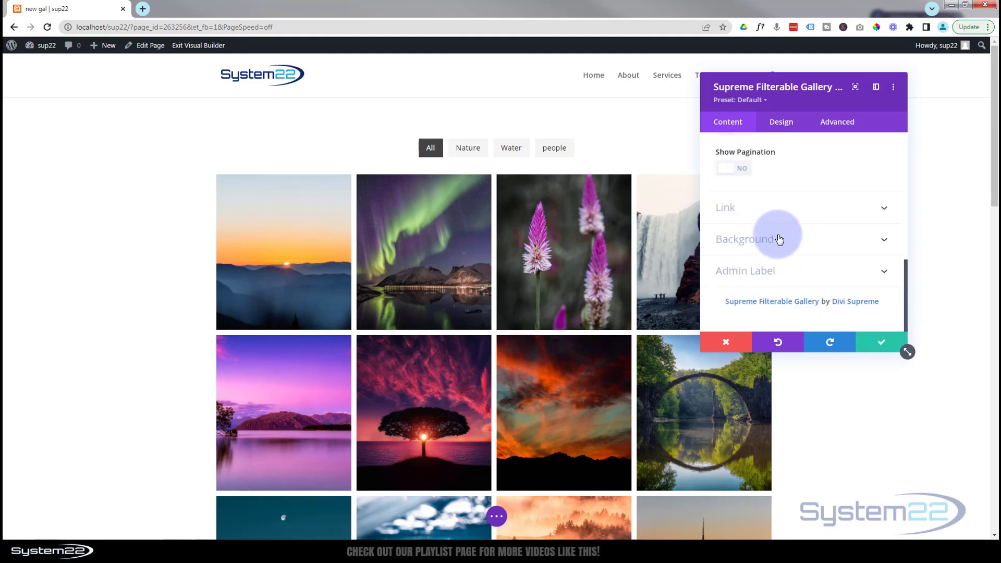
{"action": "scroll", "coordinate": [779, 239], "scroll_direction": "up", "scroll_amount": 5}
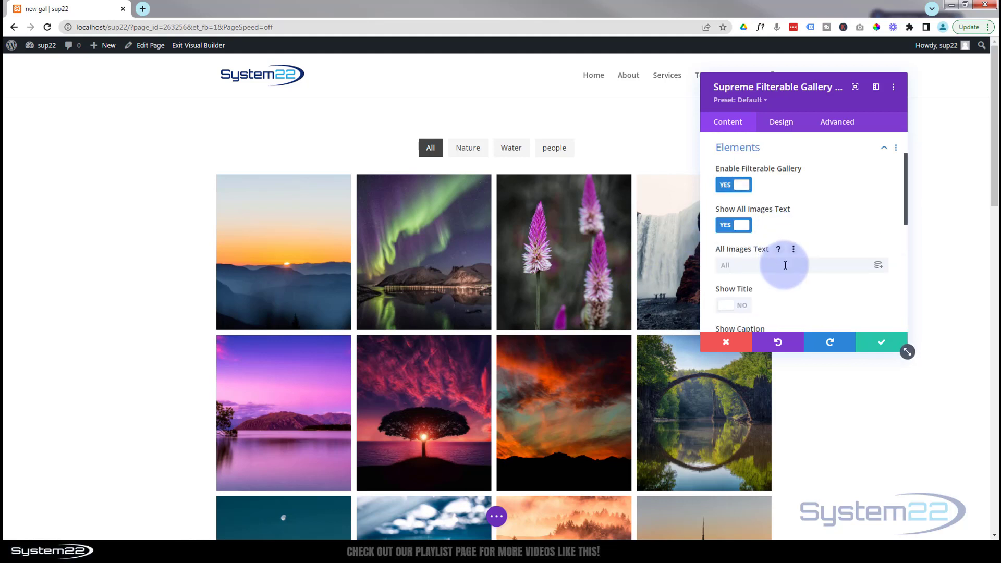
- Try disabling the filterable gallery and the All images text in turn, and re-enable each one
{"action": "left_click", "coordinate": [743, 187]}
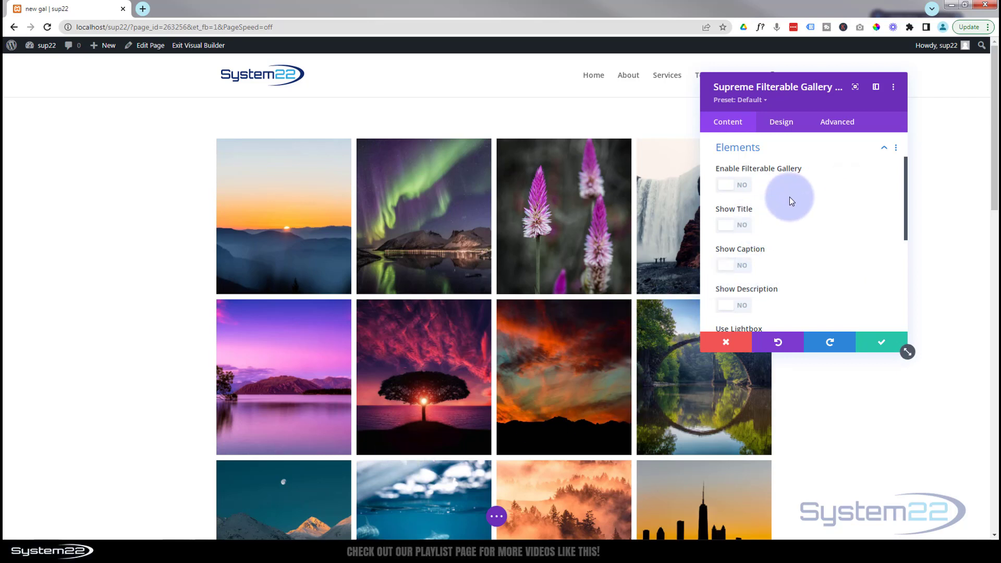
{"action": "left_click", "coordinate": [742, 186]}
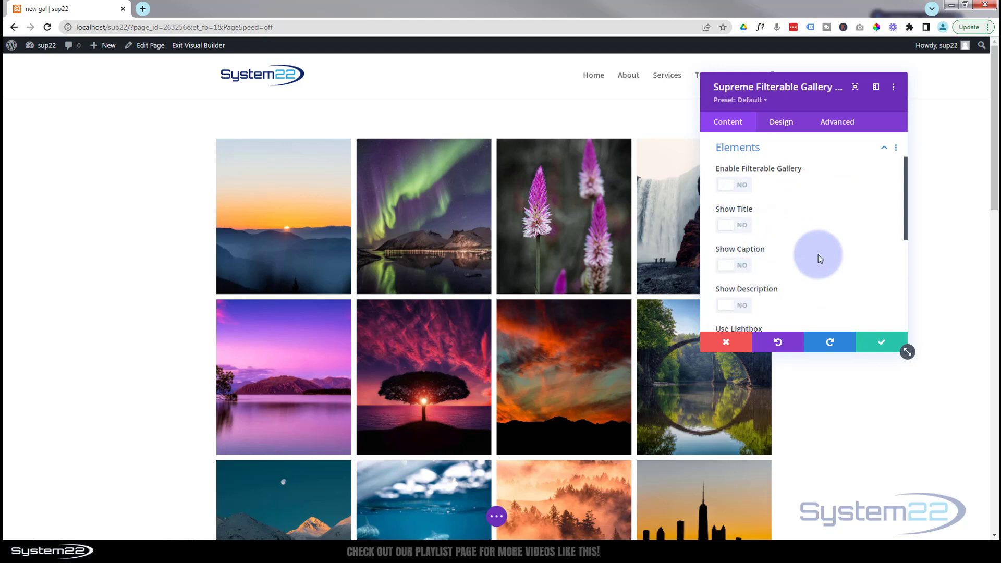
{"action": "left_click", "coordinate": [744, 188]}
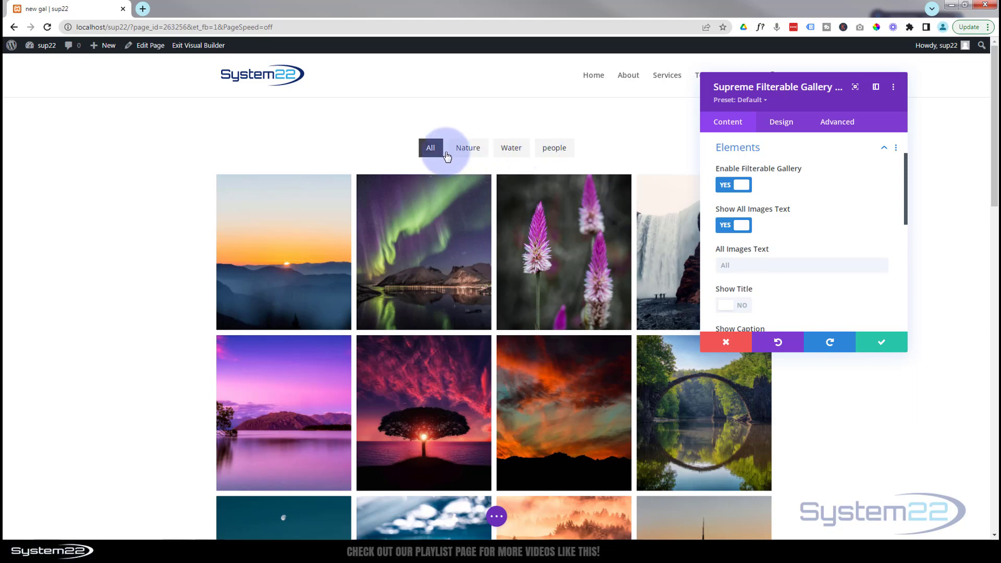
{"action": "left_click", "coordinate": [724, 231]}
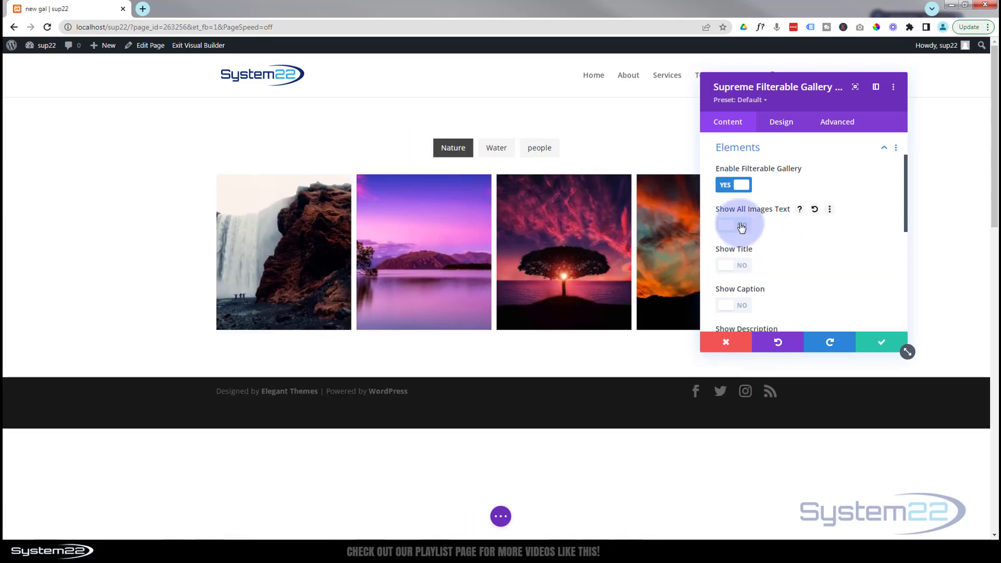
{"action": "left_click", "coordinate": [742, 228]}
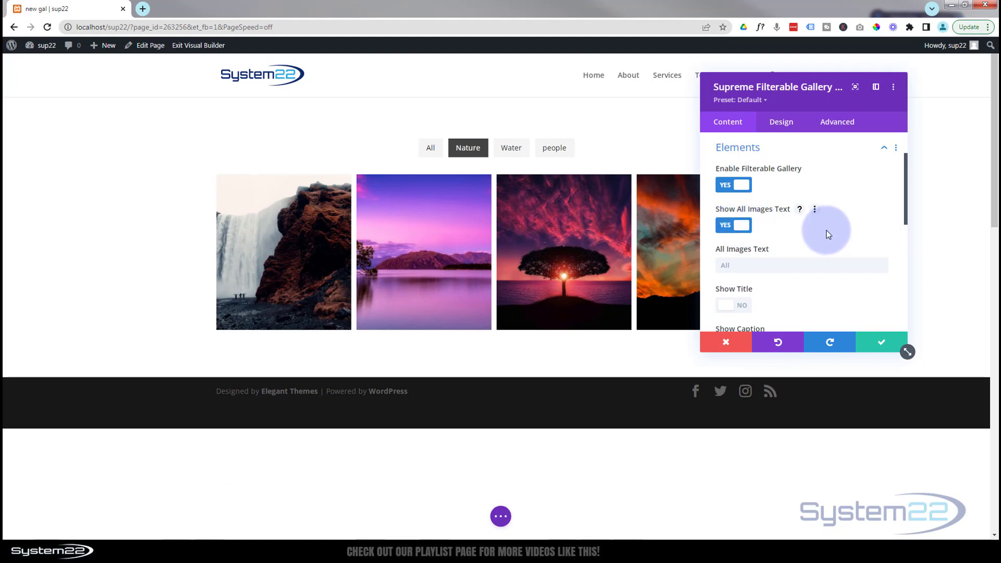
- Enable the title, caption, description and lightbox for the gallery images
{"action": "scroll", "coordinate": [829, 229], "scroll_direction": "down", "scroll_amount": 2}
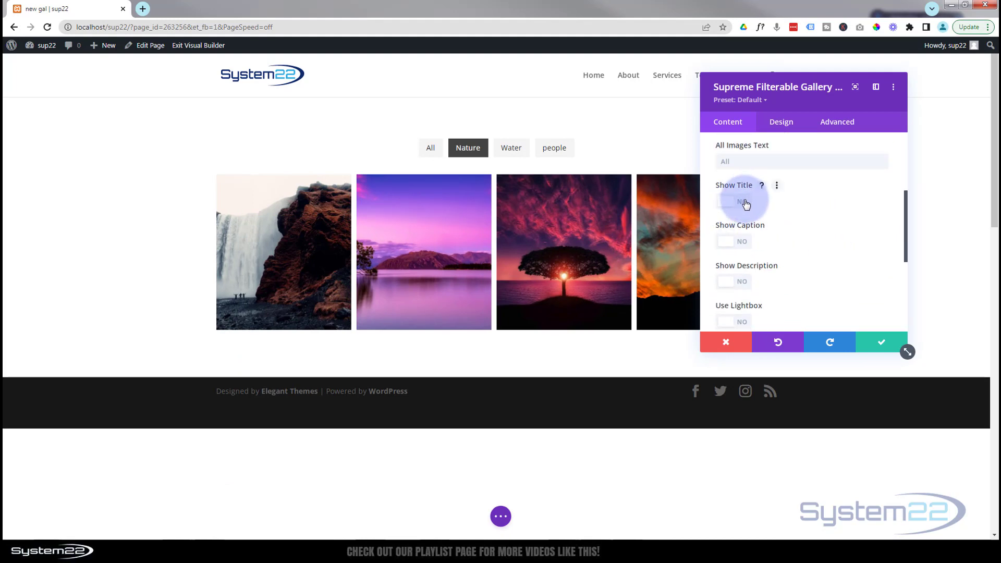
{"action": "left_click", "coordinate": [744, 202]}
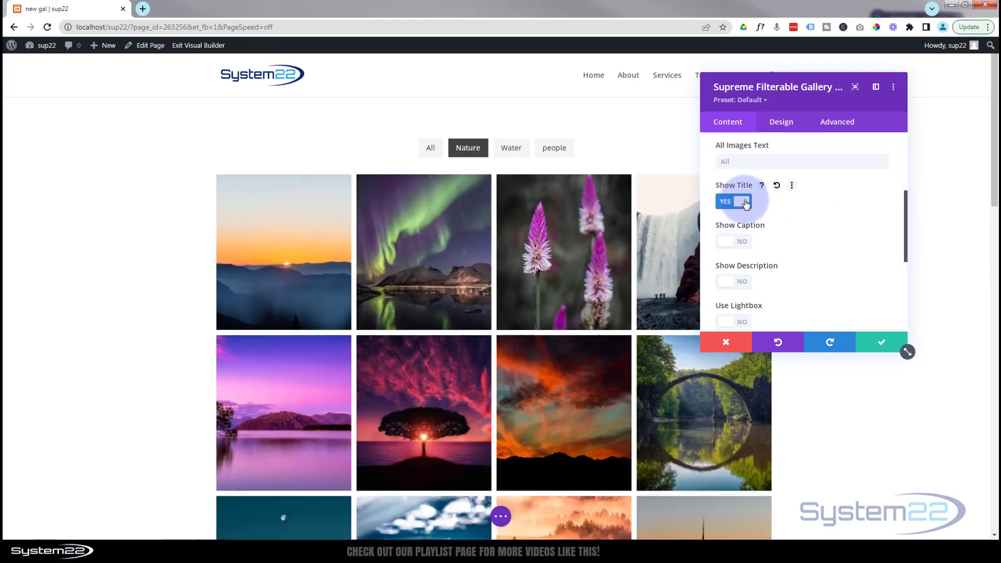
{"action": "left_click", "coordinate": [742, 282]}
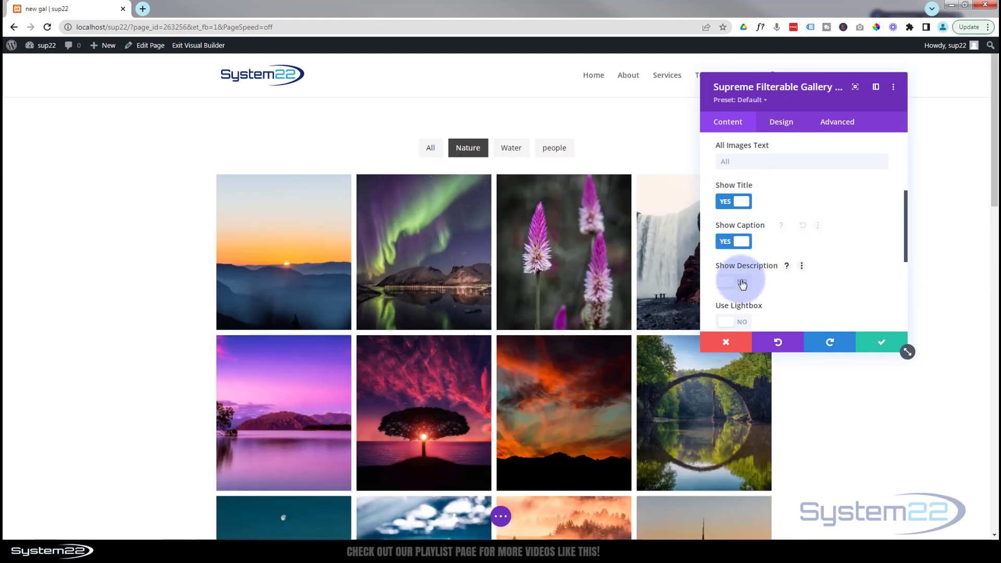
{"action": "scroll", "coordinate": [764, 287], "scroll_direction": "down", "scroll_amount": 1}
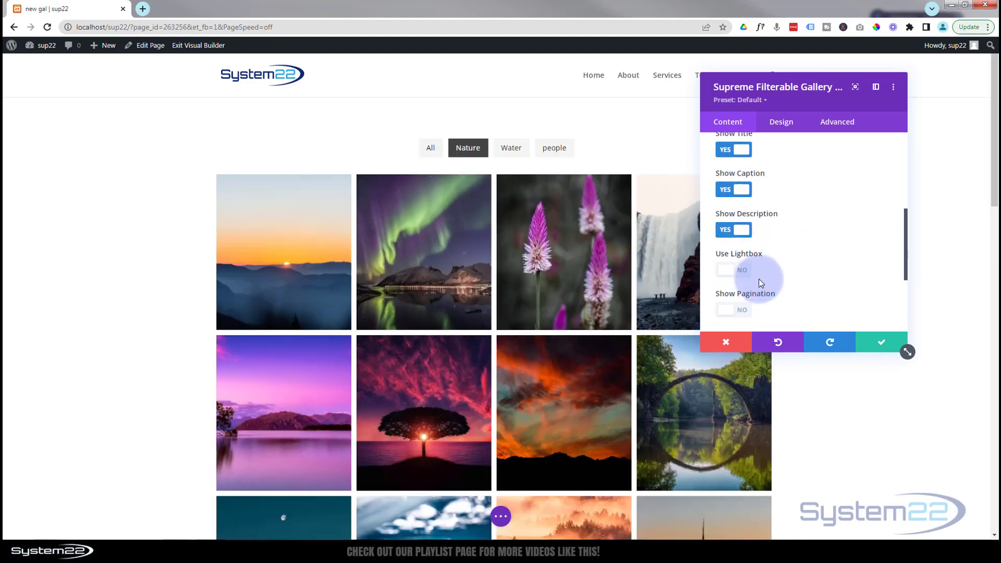
{"action": "left_click", "coordinate": [745, 272]}
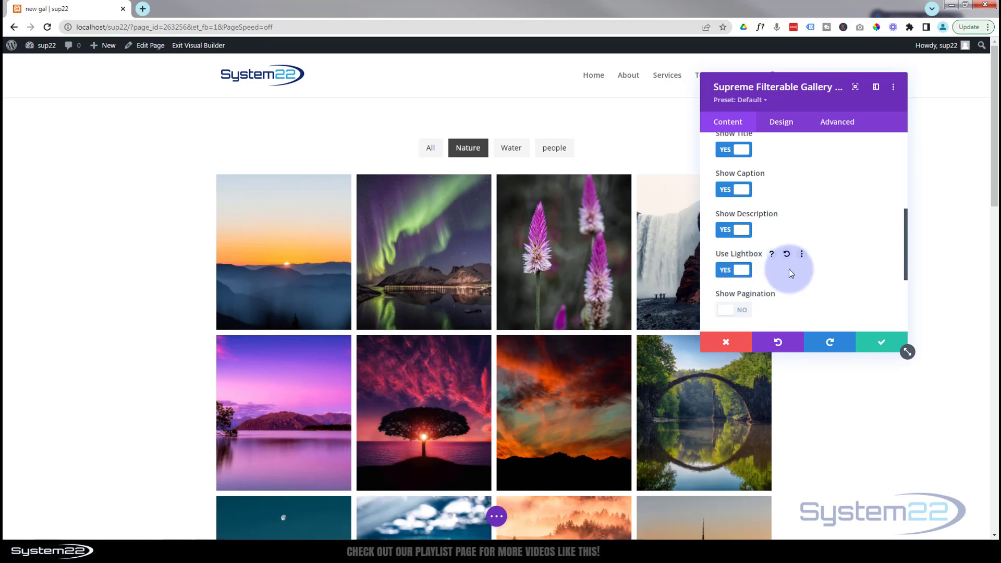
- Look through the full gallery on the page to examine how many rows of images it has
{"action": "left_click", "coordinate": [567, 317]}
{"action": "scroll", "coordinate": [568, 319], "scroll_direction": "down", "scroll_amount": 2}
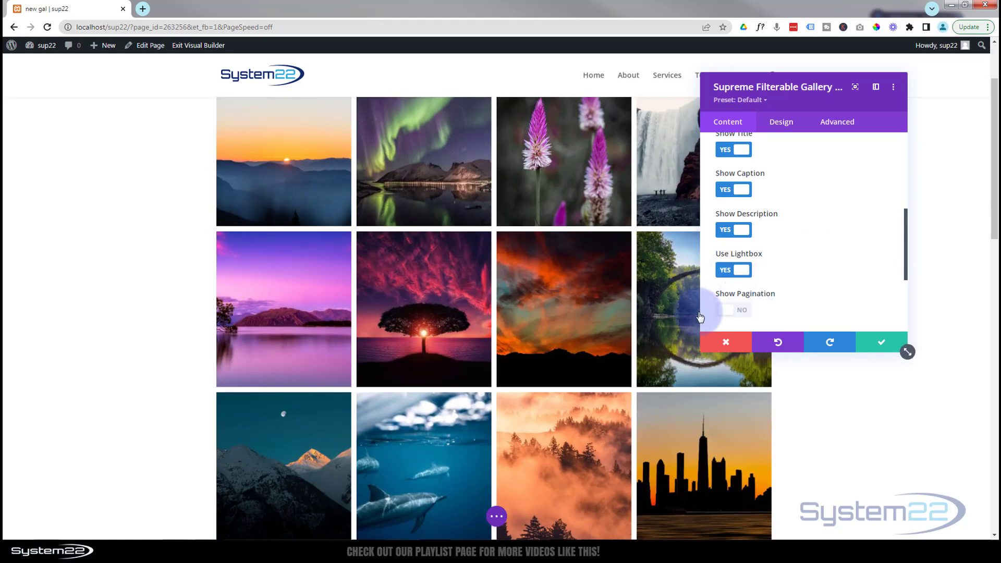
{"action": "scroll", "coordinate": [542, 322], "scroll_direction": "down", "scroll_amount": 2}
{"action": "scroll", "coordinate": [546, 320], "scroll_direction": "down", "scroll_amount": 1}
{"action": "left_click", "coordinate": [810, 275]}
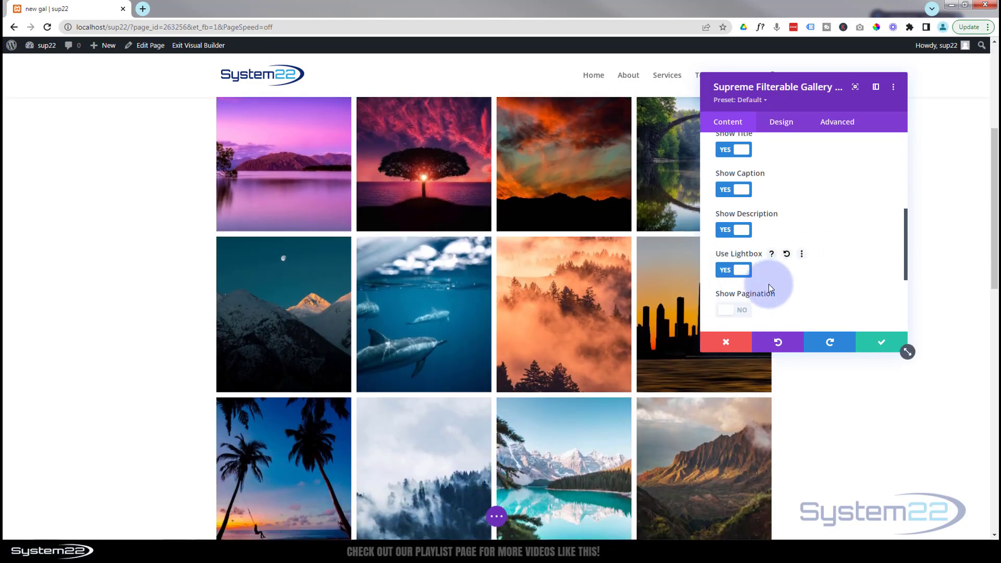
{"action": "scroll", "coordinate": [545, 288], "scroll_direction": "down", "scroll_amount": 7}
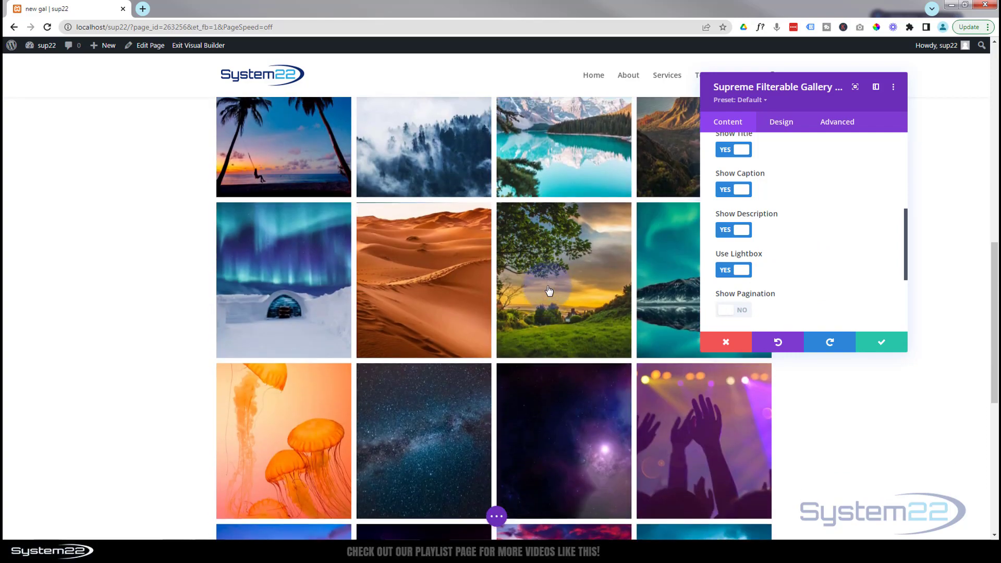
{"action": "scroll", "coordinate": [548, 291], "scroll_direction": "up", "scroll_amount": 12}
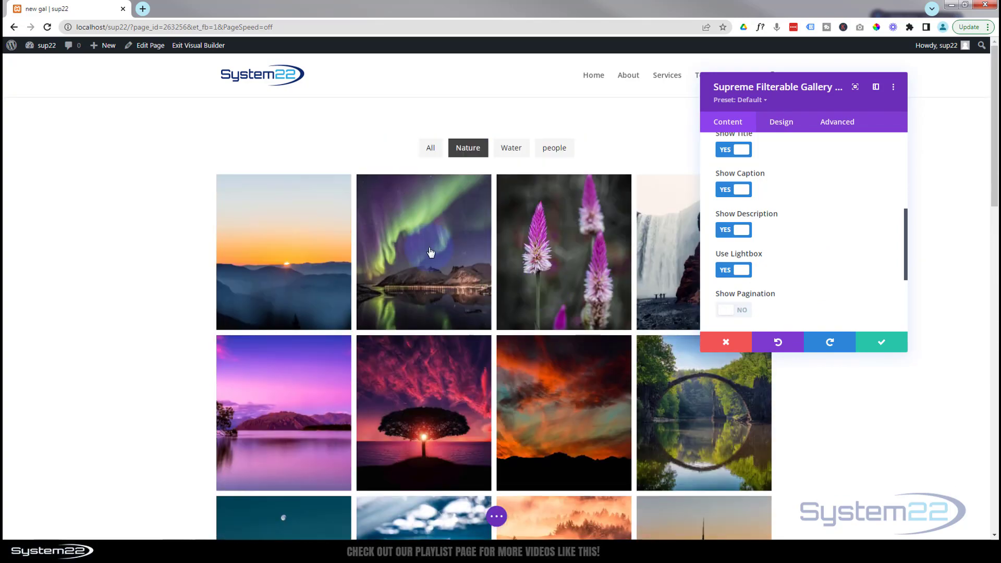
- Enable pagination for the gallery and set the images per page to 4
{"action": "left_click", "coordinate": [743, 311]}
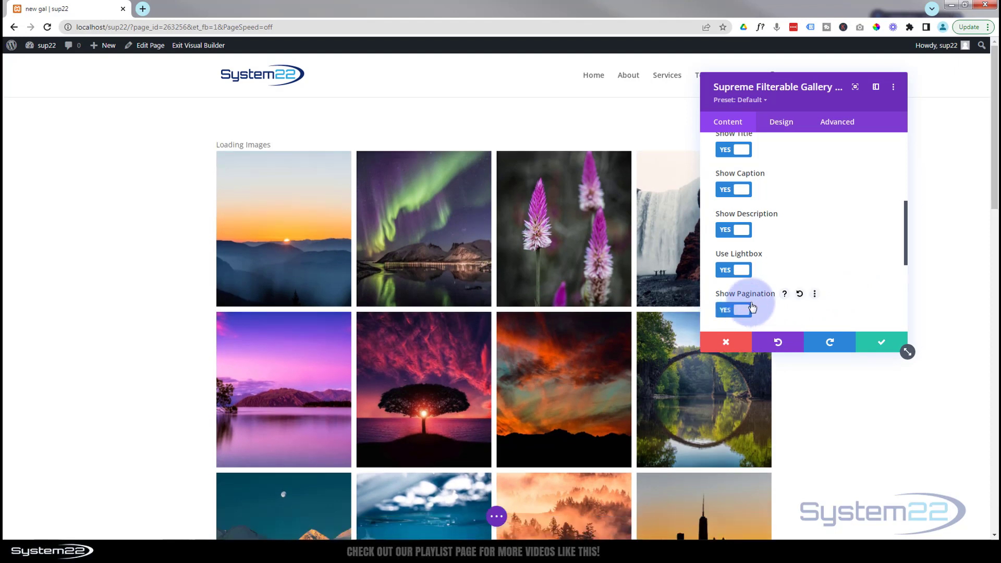
{"action": "scroll", "coordinate": [769, 285], "scroll_direction": "down", "scroll_amount": 2}
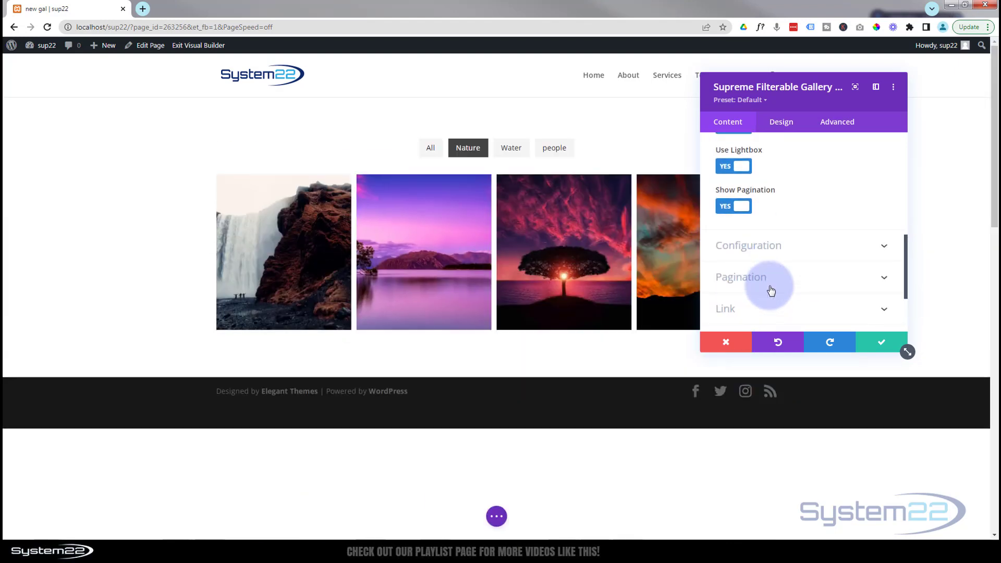
{"action": "left_click", "coordinate": [787, 246]}
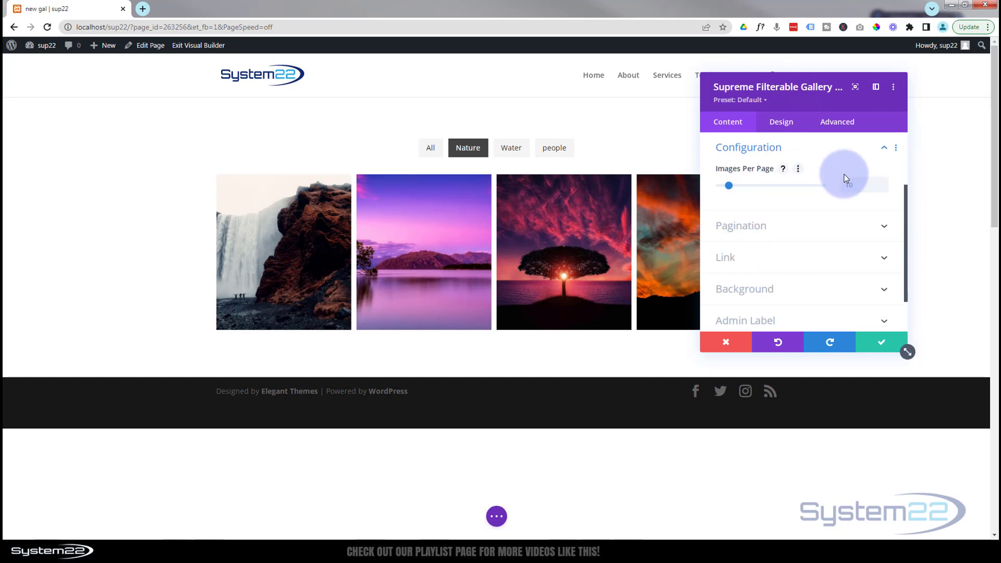
{"action": "left_click", "coordinate": [853, 185]}
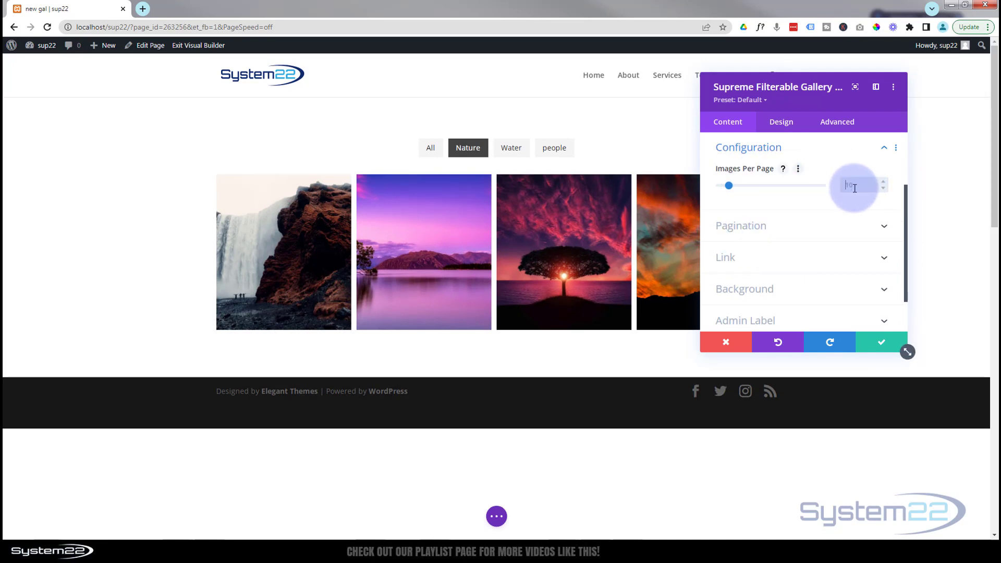
{"action": "type", "text": "4"}
- Choose Load More Button as the gallery's pagination type and view the module link options
{"action": "left_click", "coordinate": [792, 227]}
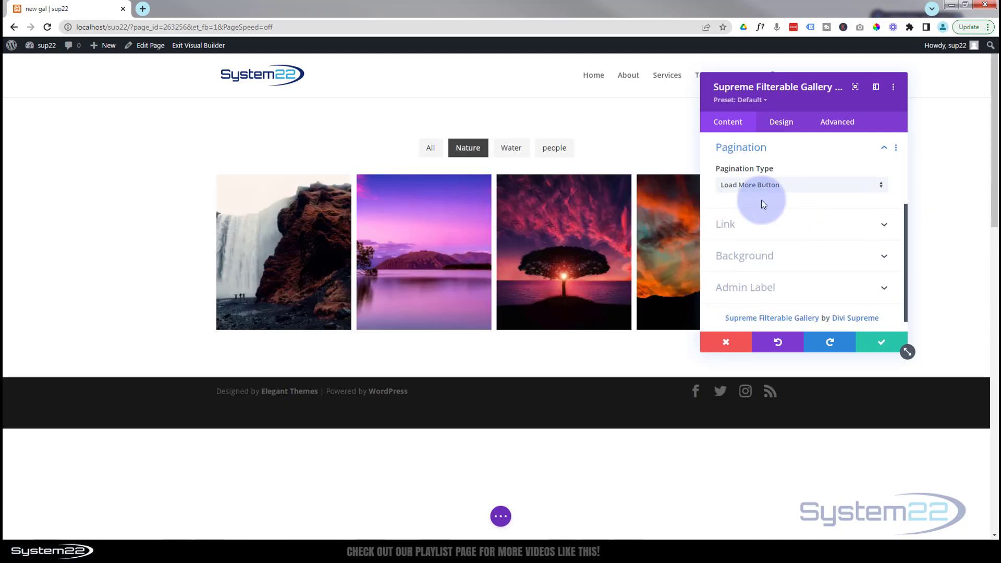
{"action": "left_click", "coordinate": [801, 187]}
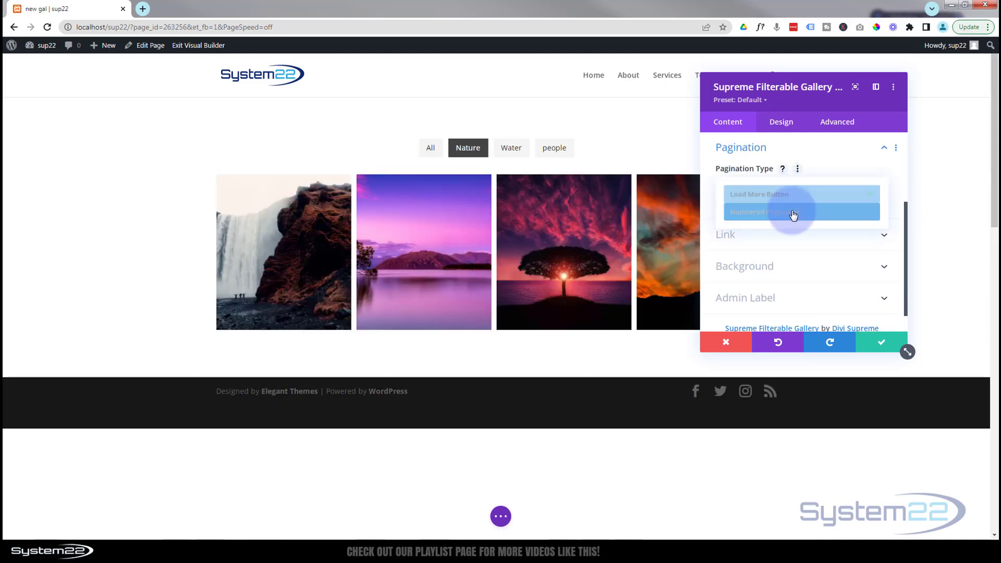
{"action": "left_click", "coordinate": [781, 196]}
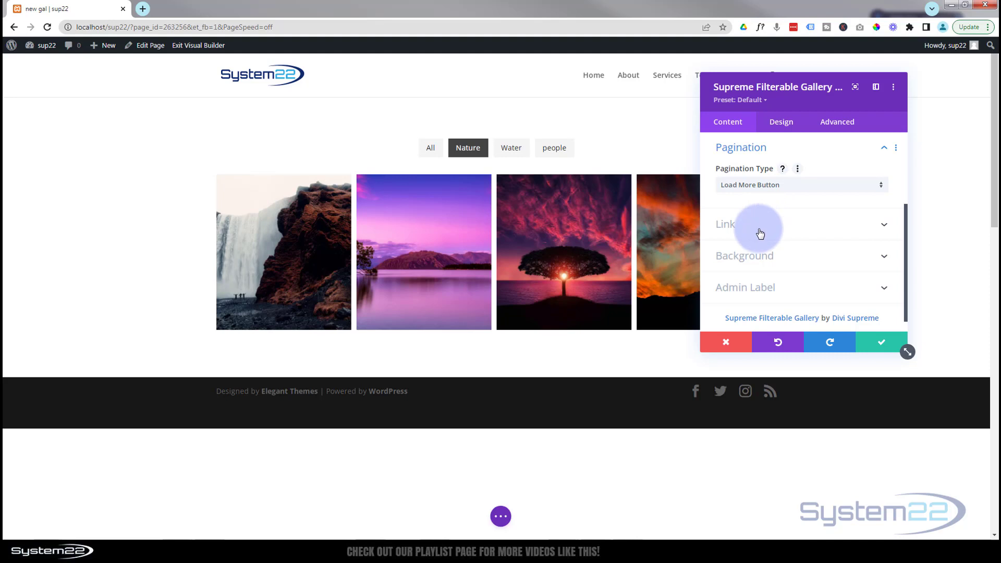
{"action": "left_click", "coordinate": [786, 233]}
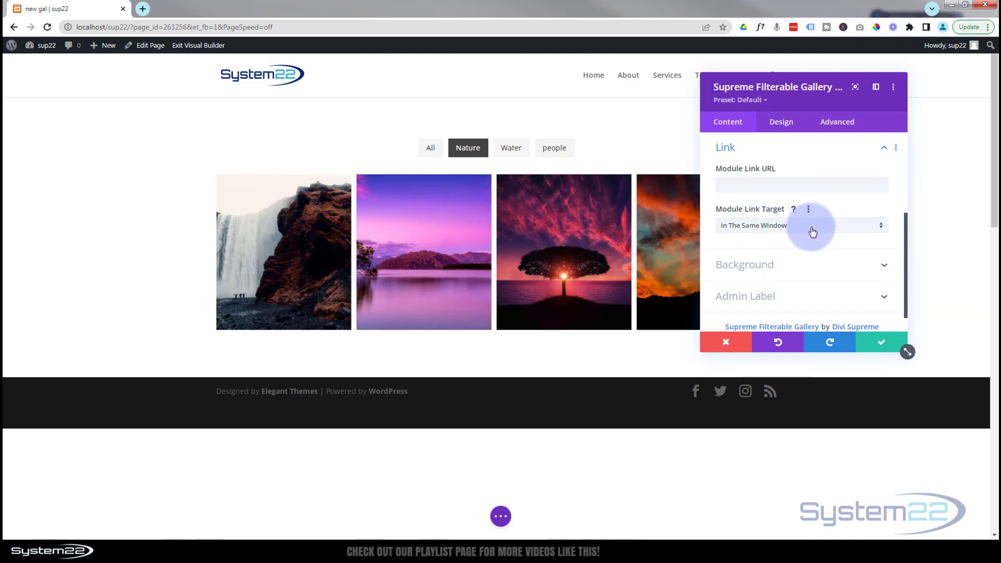
{"action": "scroll", "coordinate": [824, 261], "scroll_direction": "down", "scroll_amount": 1}
{"action": "scroll", "coordinate": [767, 282], "scroll_direction": "up", "scroll_amount": 4}
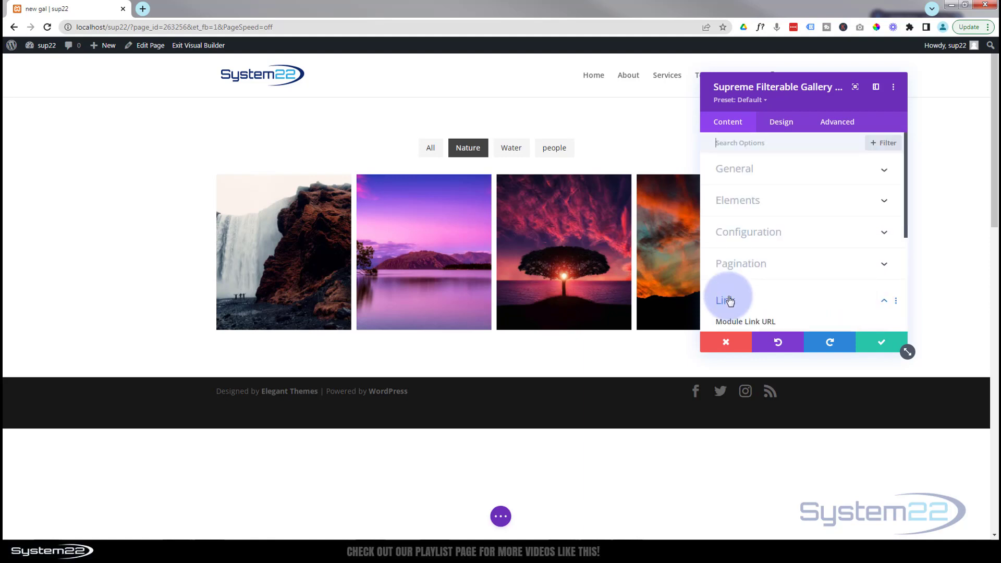
- Set the gallery's number of columns to 3 in the general settings
{"action": "left_click", "coordinate": [775, 174]}
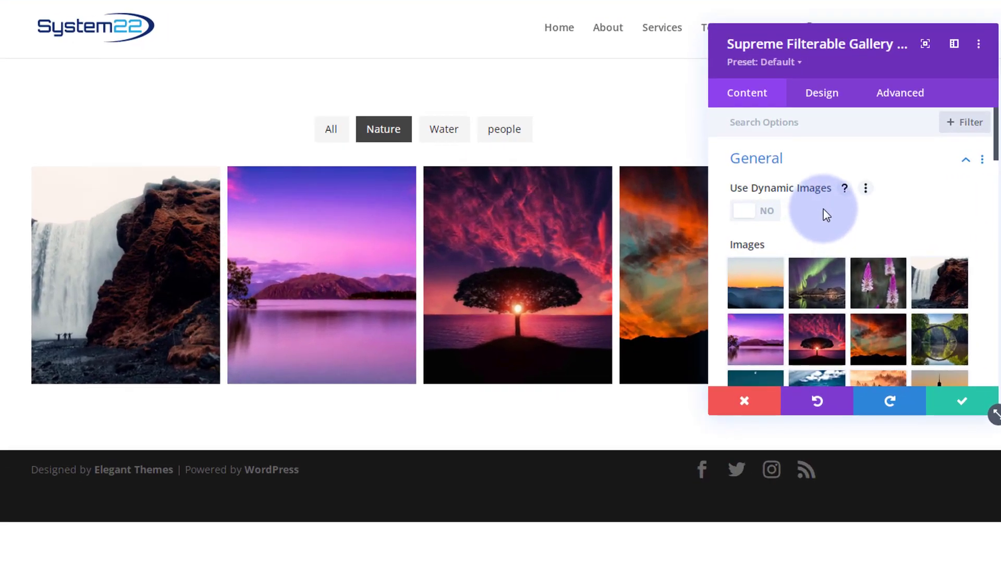
{"action": "scroll", "coordinate": [784, 209], "scroll_direction": "down", "scroll_amount": 1}
{"action": "scroll", "coordinate": [823, 209], "scroll_direction": "down", "scroll_amount": 9}
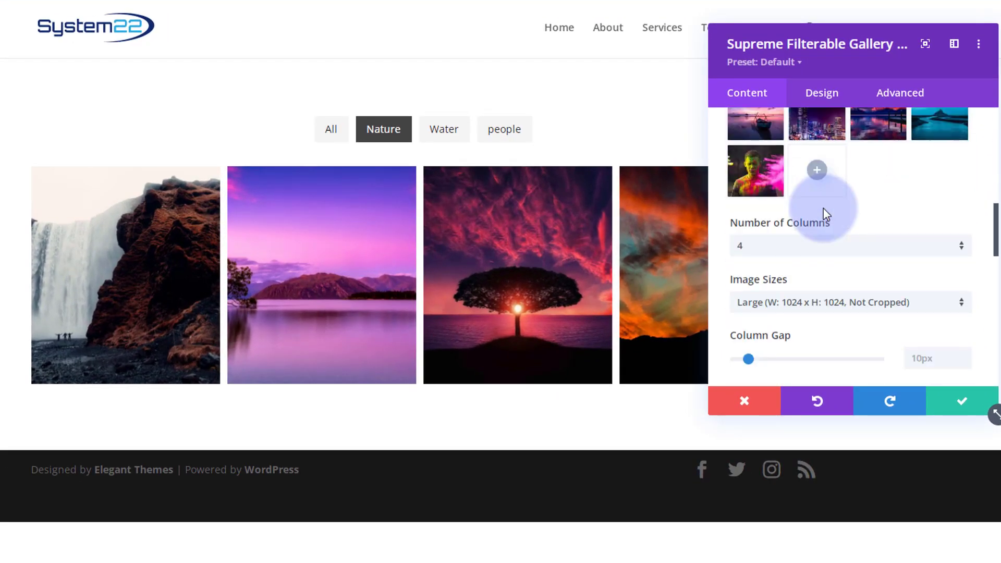
{"action": "left_click", "coordinate": [815, 249]}
{"action": "left_click", "coordinate": [795, 310]}
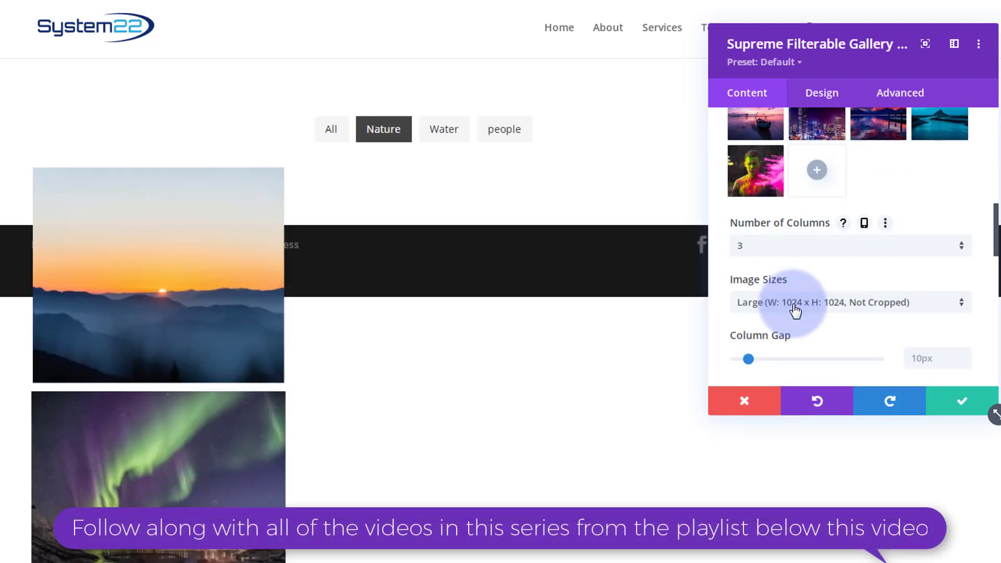
- Turn on dynamic images for the gallery and select the Computers, Nature, people and Water categories
{"action": "scroll", "coordinate": [813, 308], "scroll_direction": "up", "scroll_amount": 10}
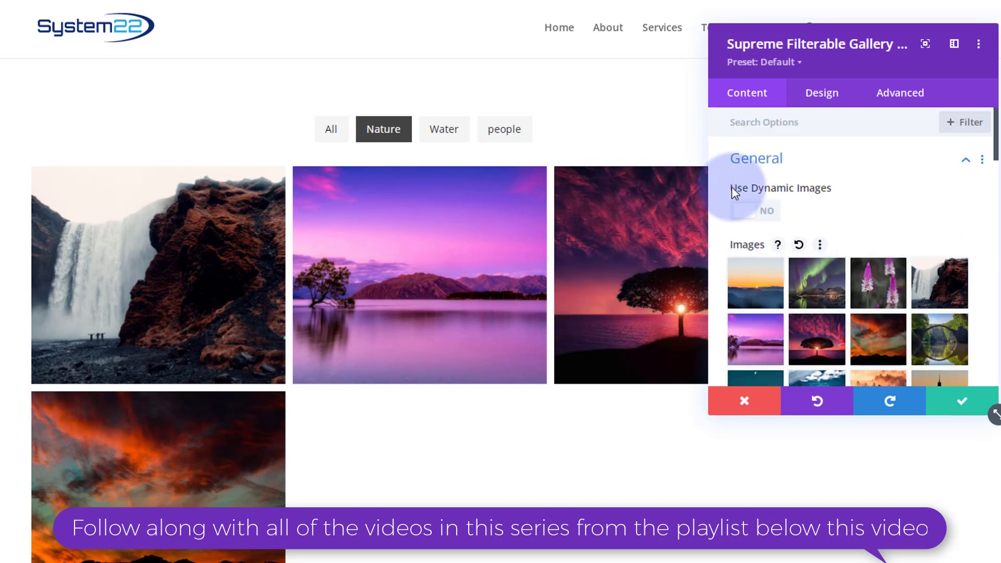
{"action": "left_click", "coordinate": [771, 213]}
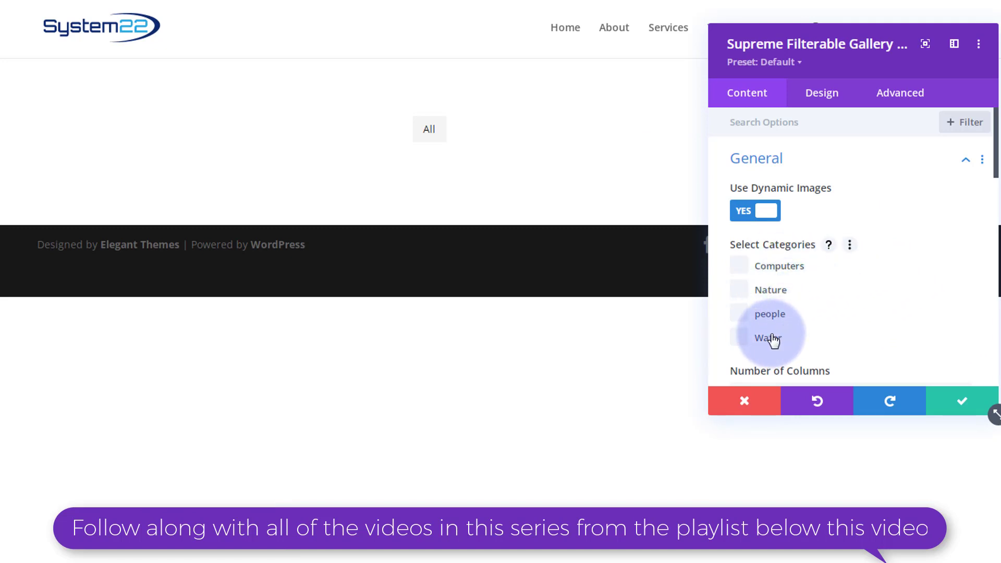
{"action": "left_click", "coordinate": [738, 265]}
{"action": "left_click", "coordinate": [739, 290]}
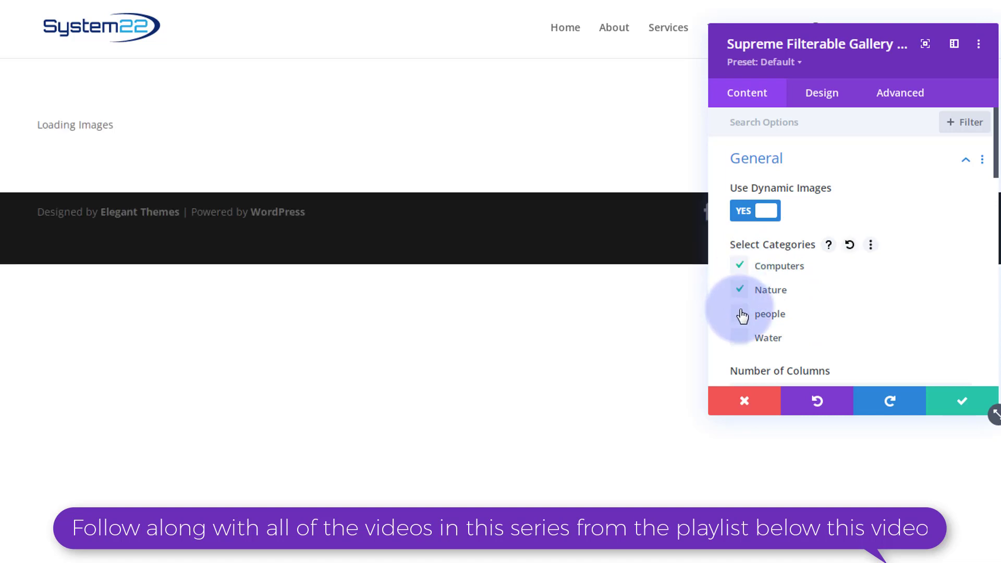
{"action": "left_click", "coordinate": [740, 315]}
{"action": "left_click", "coordinate": [741, 339]}
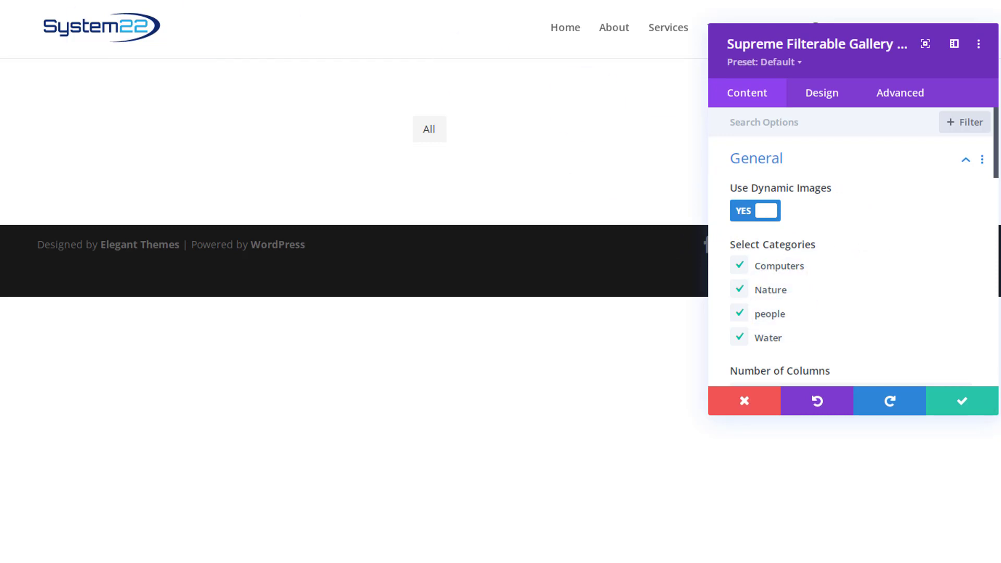
- Open the WordPress media library and examine the attachment details and category of the image of the woman in red
{"action": "left_click", "coordinate": [174, 9]}
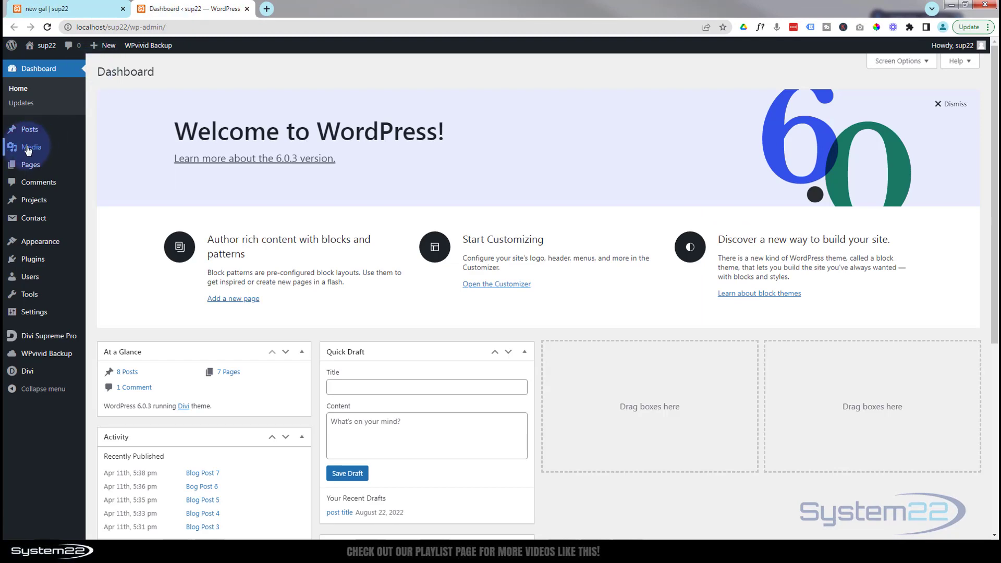
{"action": "mouse_move", "coordinate": [28, 150]}
{"action": "left_click", "coordinate": [107, 150]}
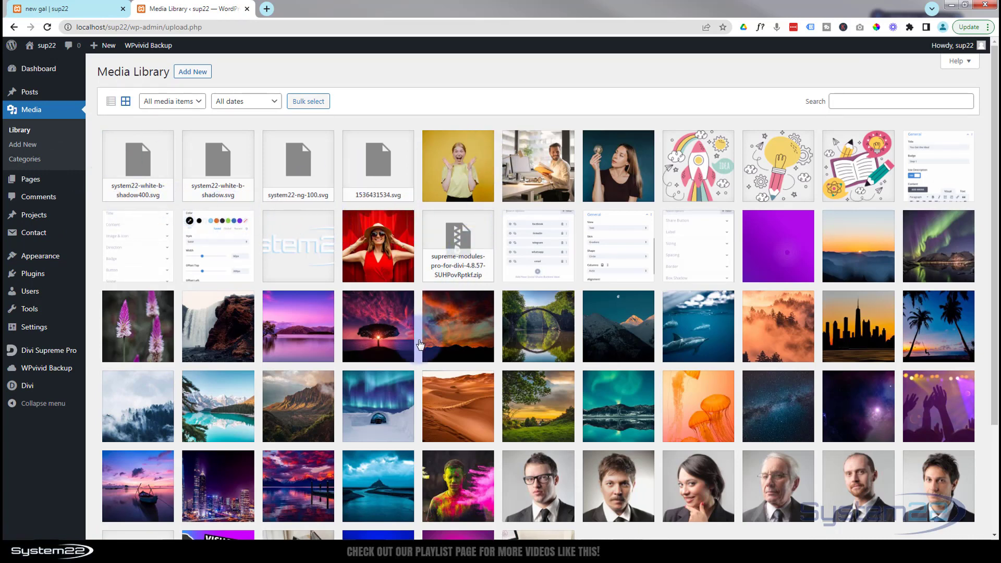
{"action": "left_click", "coordinate": [379, 266]}
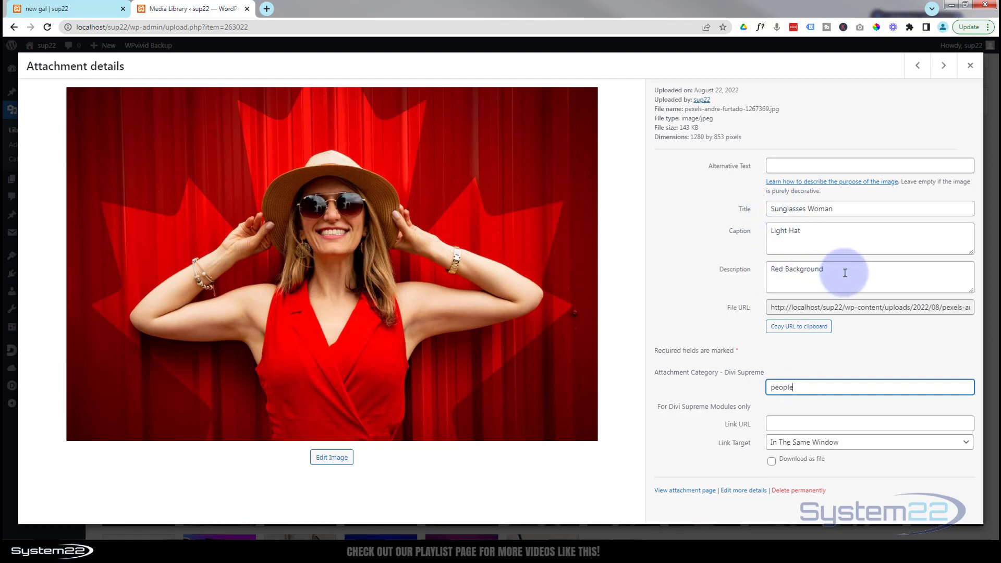
{"action": "left_click", "coordinate": [970, 65]}
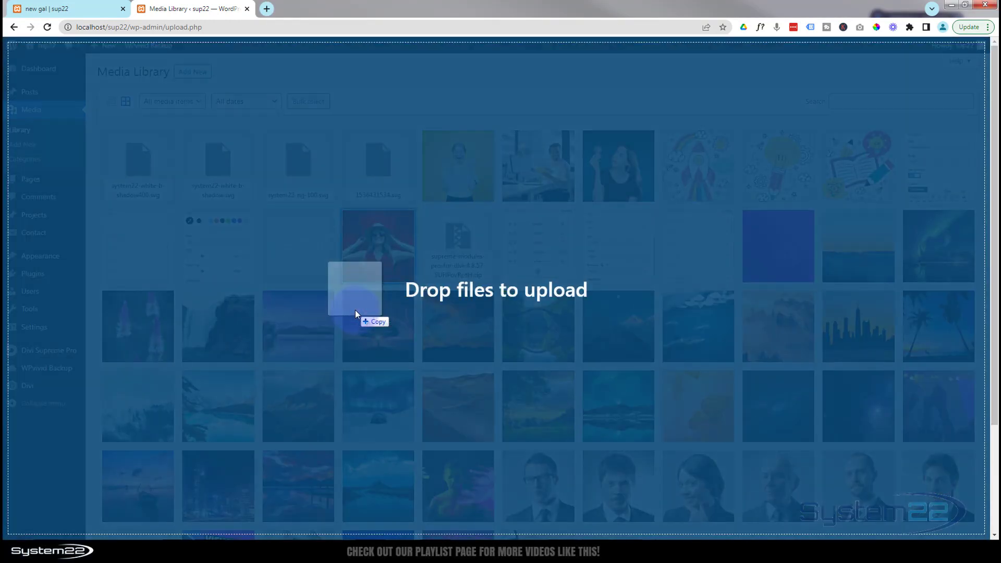
- Upload the image of the city above the clouds to the media library and open its attachment details
{"action": "left_click_drag", "start_coordinate": [355, 310], "coordinate": [355, 309]}
{"action": "left_click", "coordinate": [144, 181]}
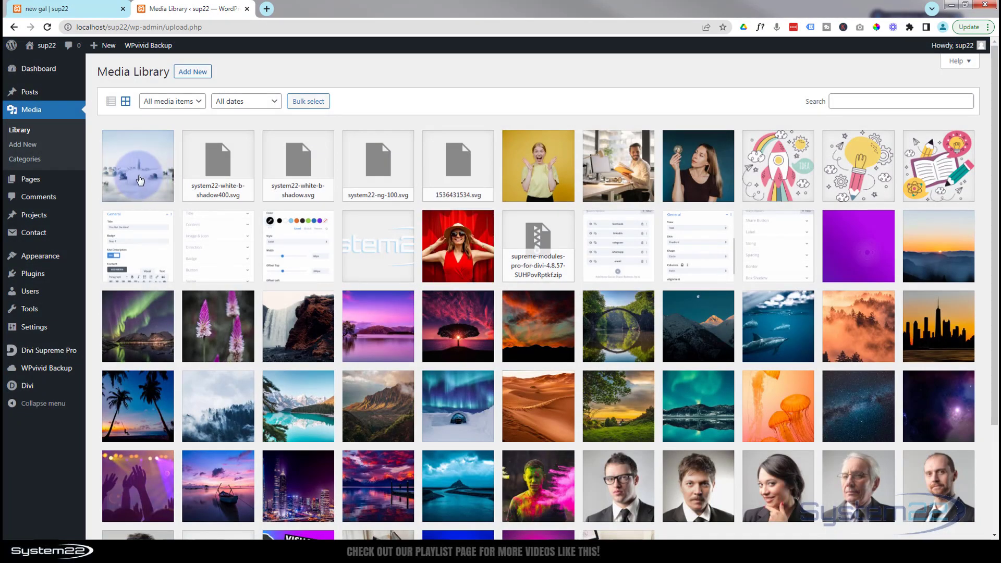
{"action": "left_click", "coordinate": [140, 180]}
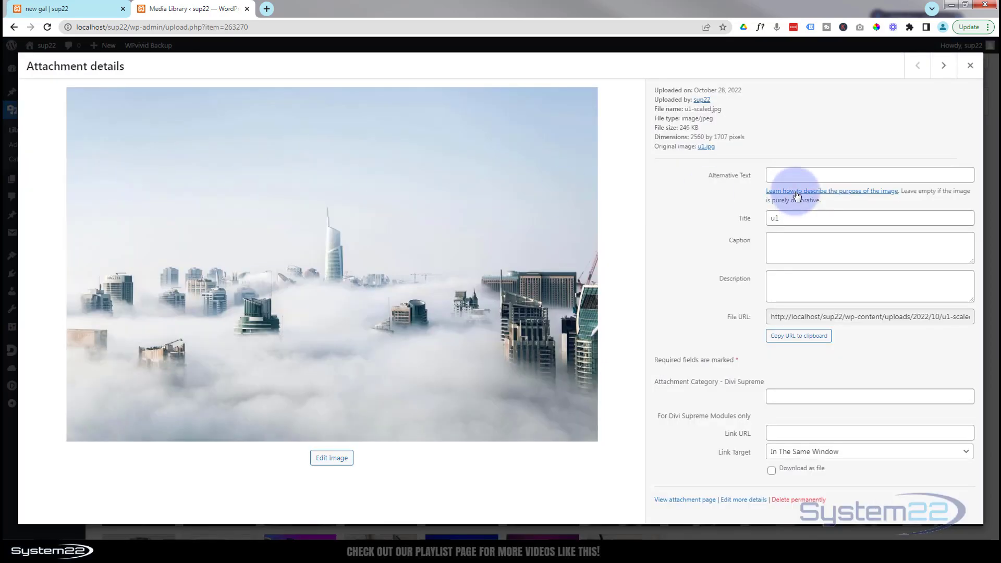
- Give the city image the title "Cloud City", caption "City with clouds" and description "Beautiful image of a city"
{"action": "double_click", "coordinate": [775, 218]}
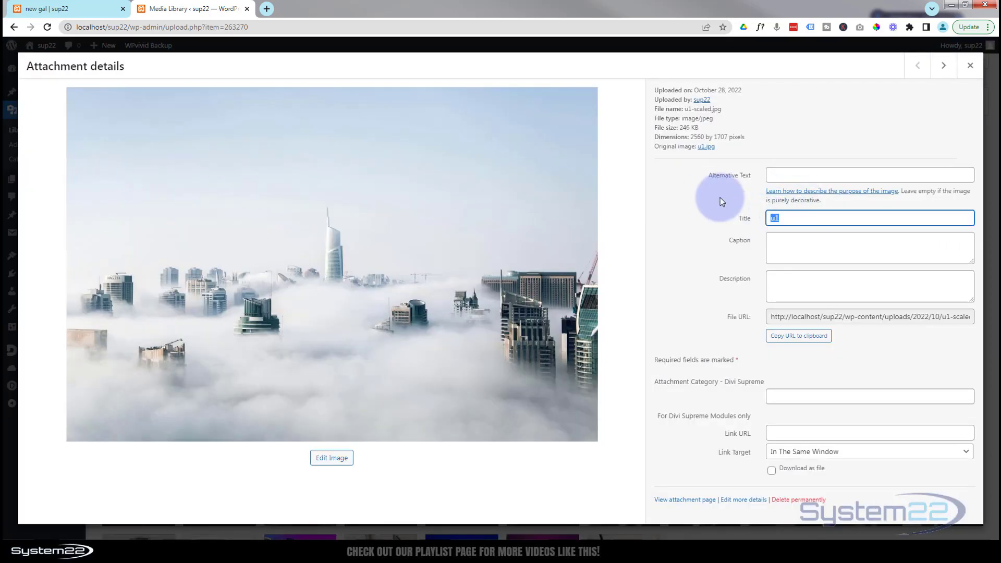
{"action": "type", "text": "Cloud City"}
{"action": "left_click", "coordinate": [800, 249]}
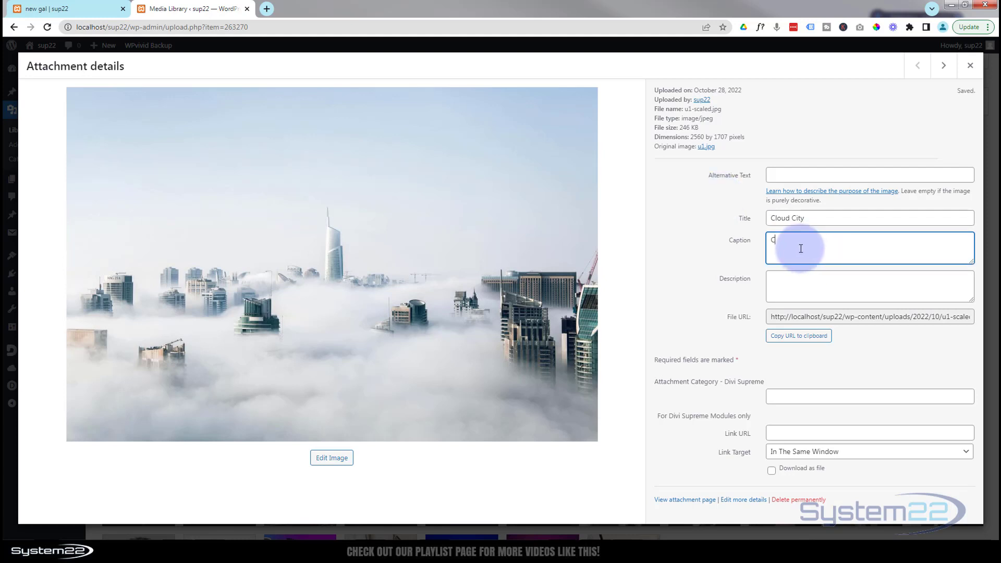
{"action": "type", "text": "City with clouds"}
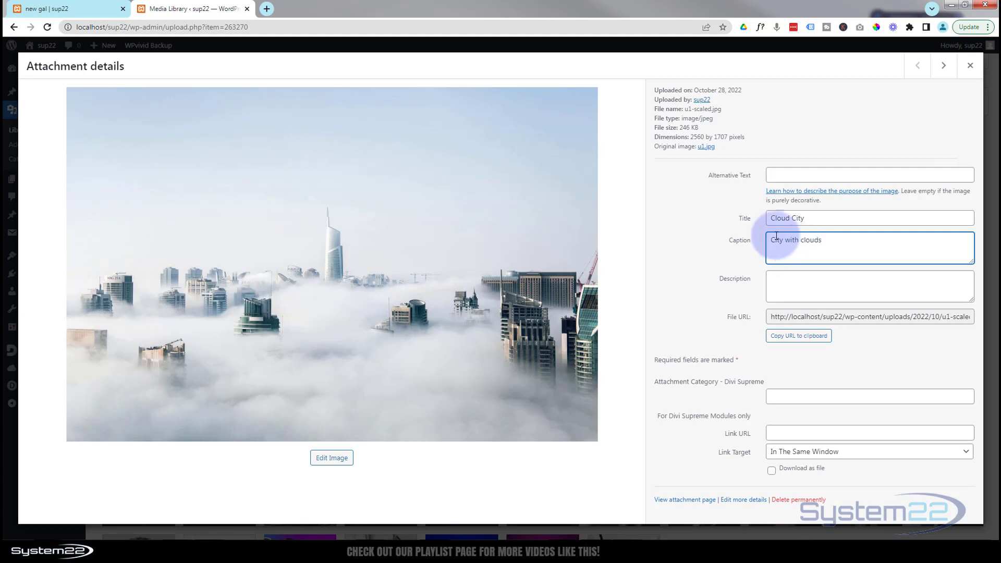
{"action": "left_click", "coordinate": [774, 282]}
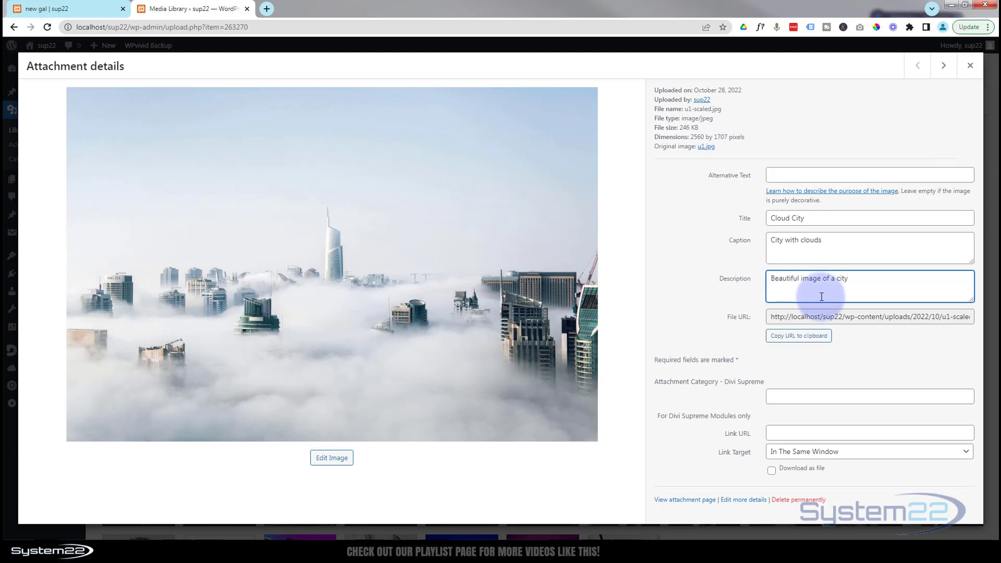
- Assign the city image to the attachment category "Cities", and check the categories assigned to the red tree image
{"action": "left_click", "coordinate": [779, 397]}
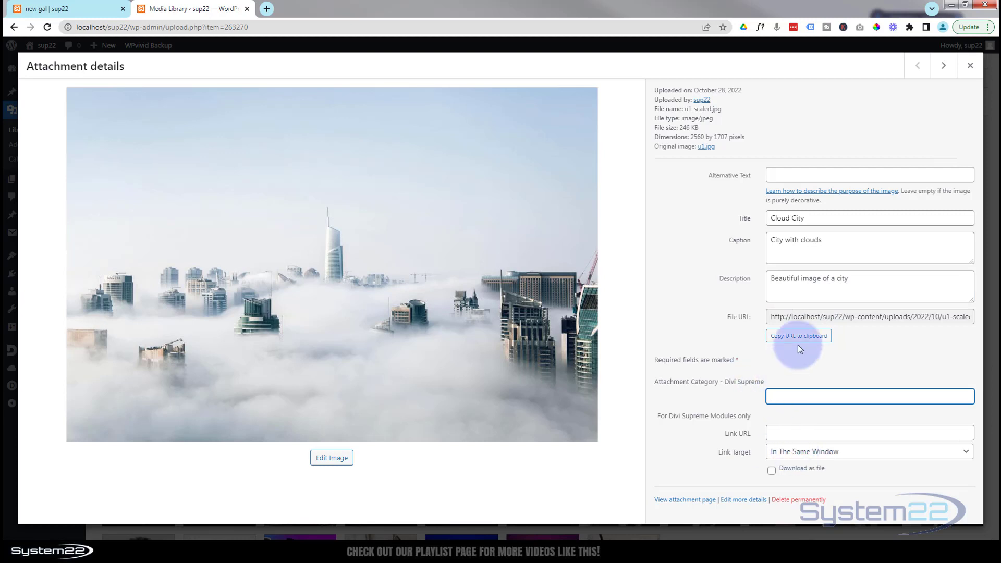
{"action": "type", "text": "Cities"}
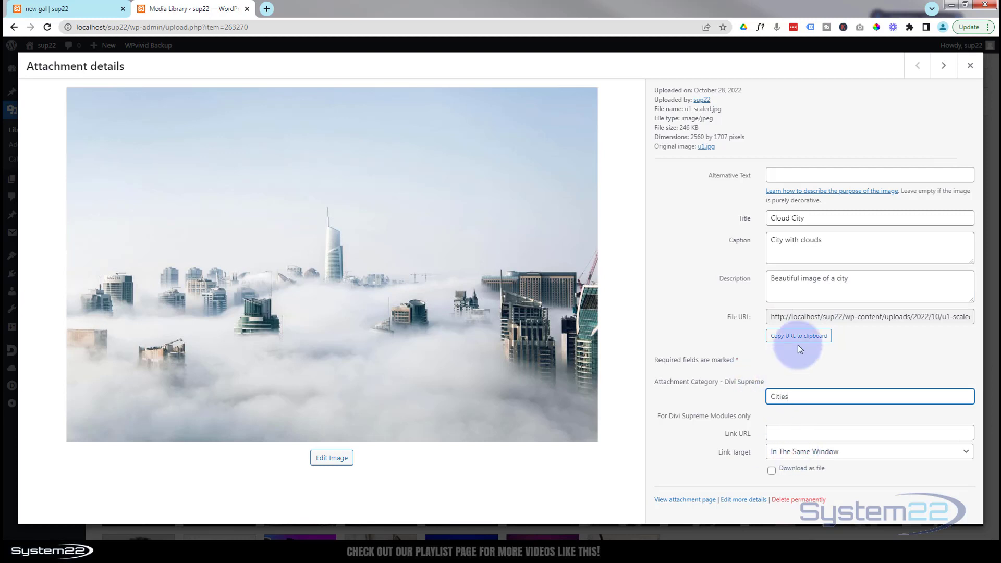
{"action": "left_click", "coordinate": [972, 68]}
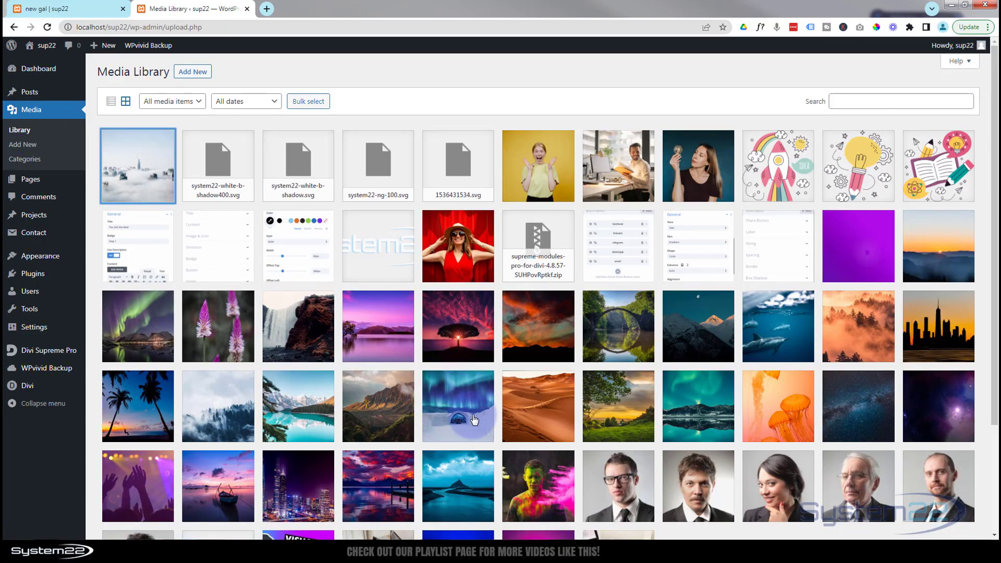
{"action": "left_click", "coordinate": [461, 339]}
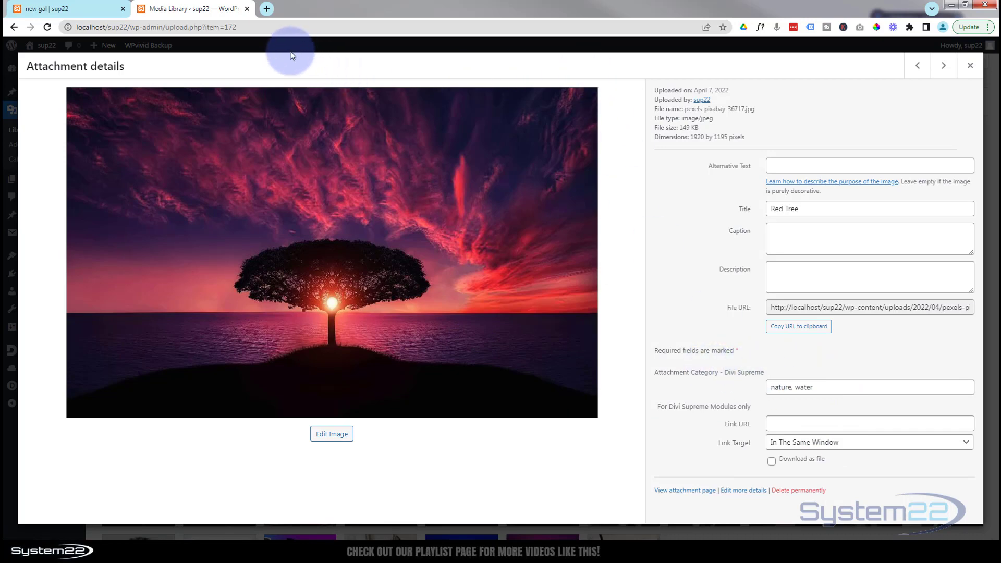
{"action": "left_click", "coordinate": [969, 65]}
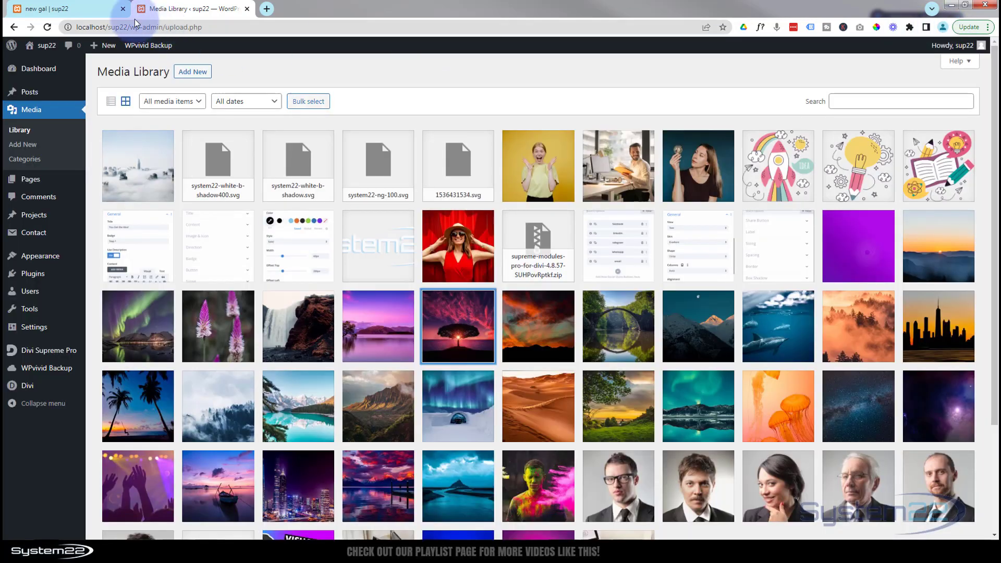
- Return to the gallery page in the visual builder, save it as a draft and reload it
{"action": "left_click", "coordinate": [51, 9]}
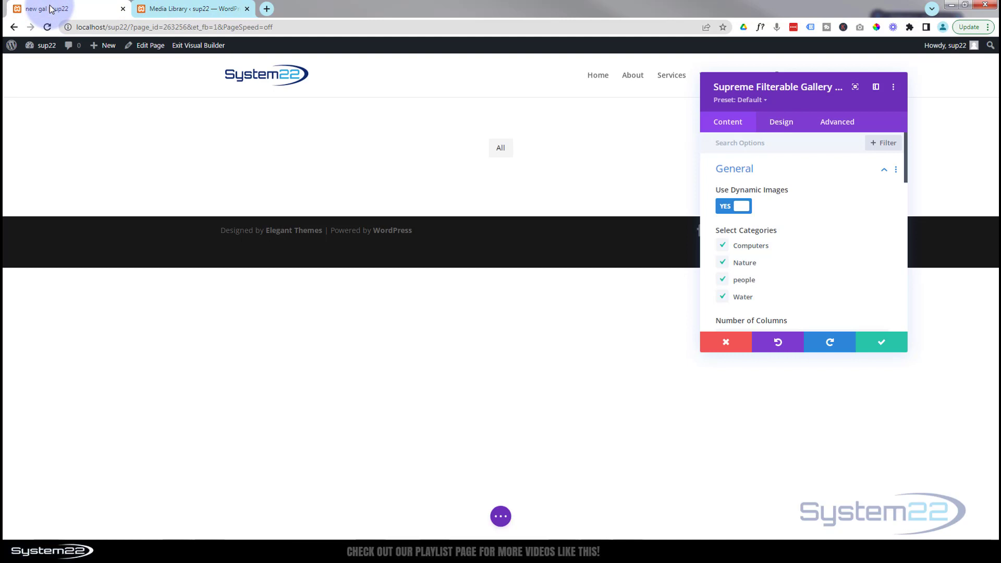
{"action": "left_click", "coordinate": [501, 516]}
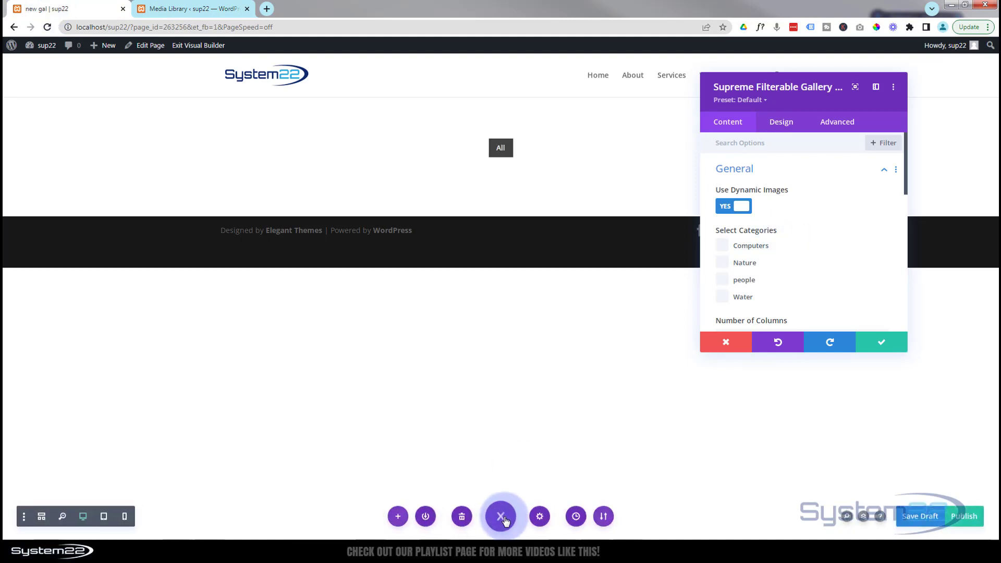
{"action": "left_click", "coordinate": [913, 513]}
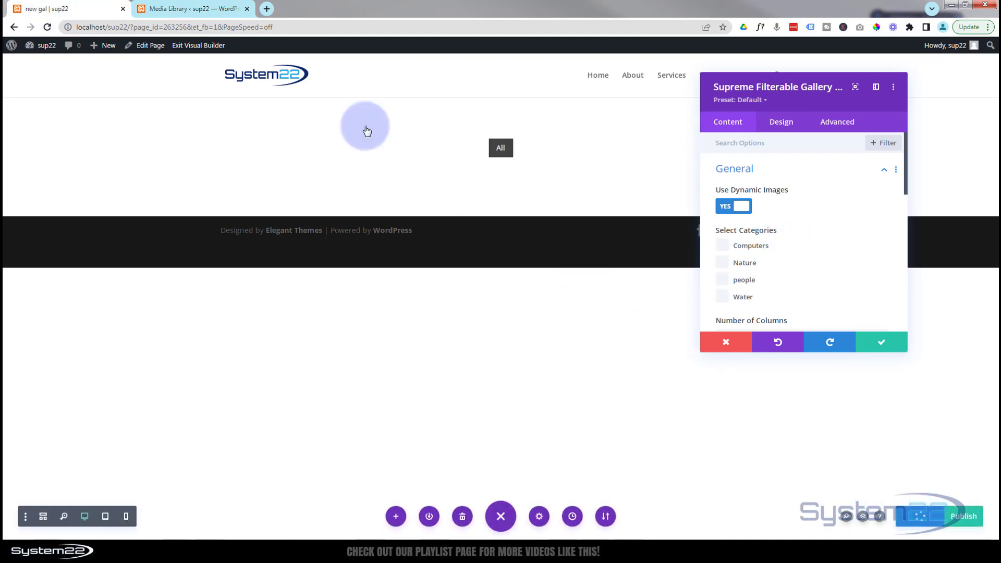
{"action": "left_click", "coordinate": [46, 28]}
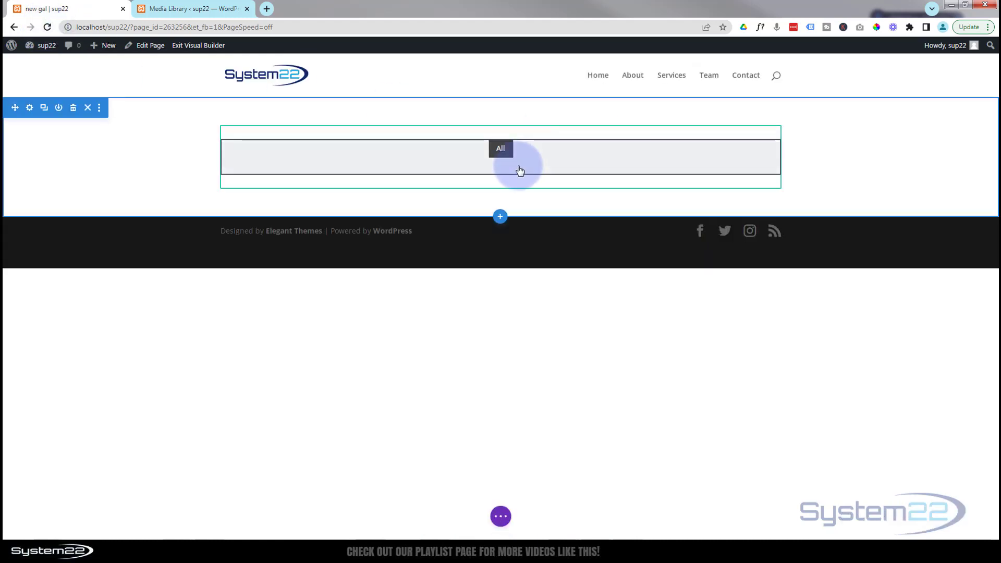
- Open the filterable gallery module's settings and select the dynamic image categories Cities, Computers, Nature, people and Water
{"action": "mouse_move", "coordinate": [519, 170]}
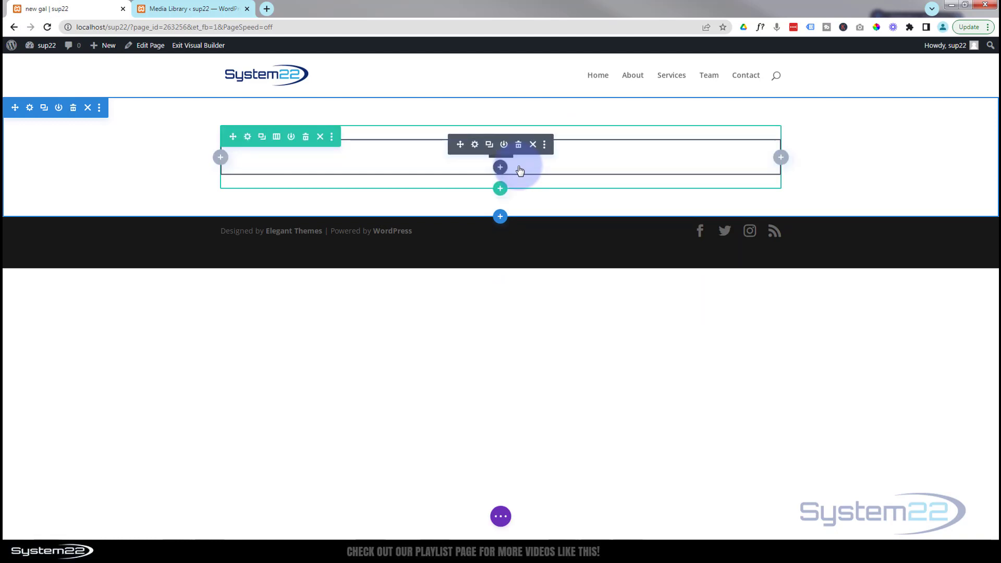
{"action": "left_click", "coordinate": [475, 146]}
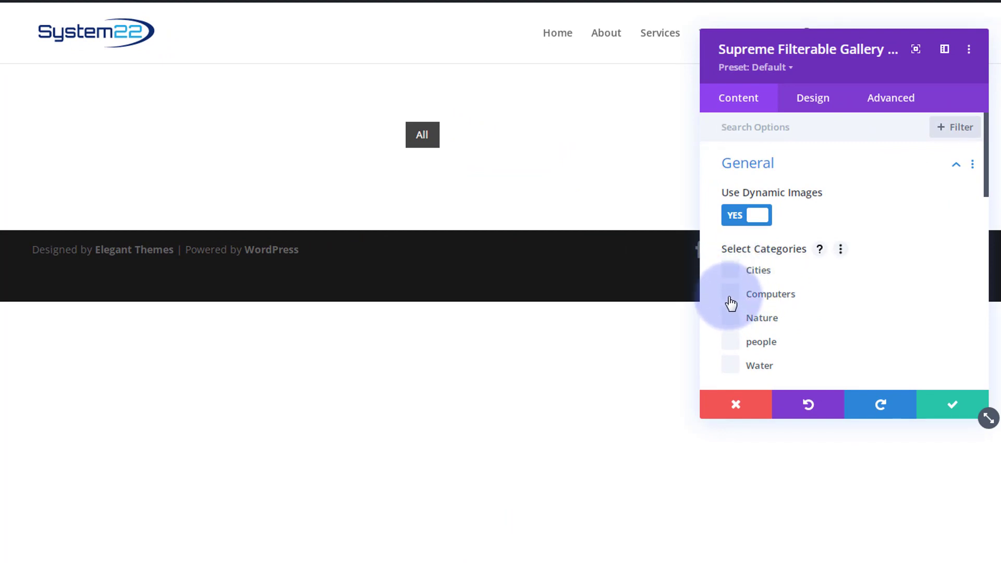
{"action": "left_click", "coordinate": [730, 271]}
{"action": "left_click", "coordinate": [730, 295]}
{"action": "left_click", "coordinate": [731, 318]}
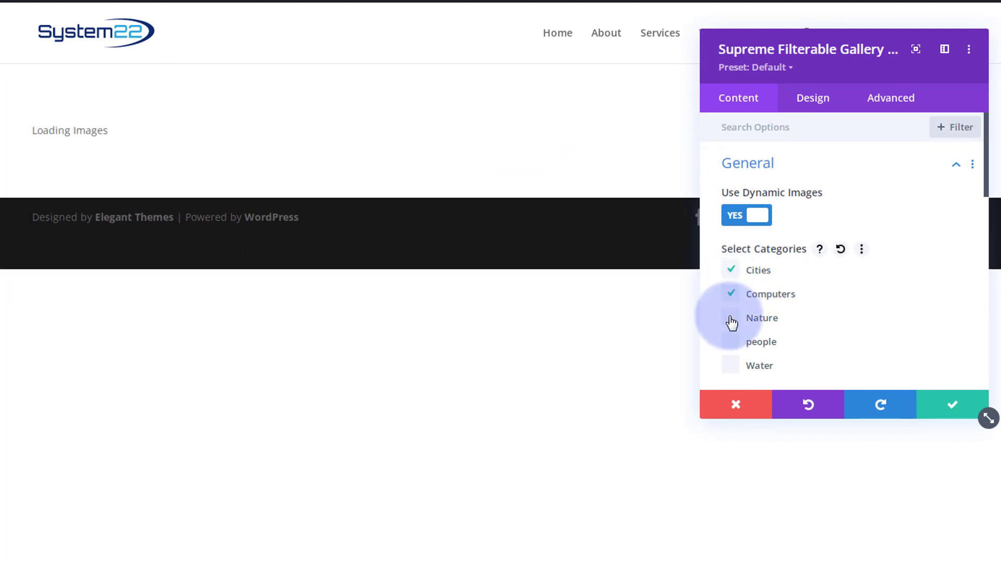
{"action": "left_click", "coordinate": [731, 342]}
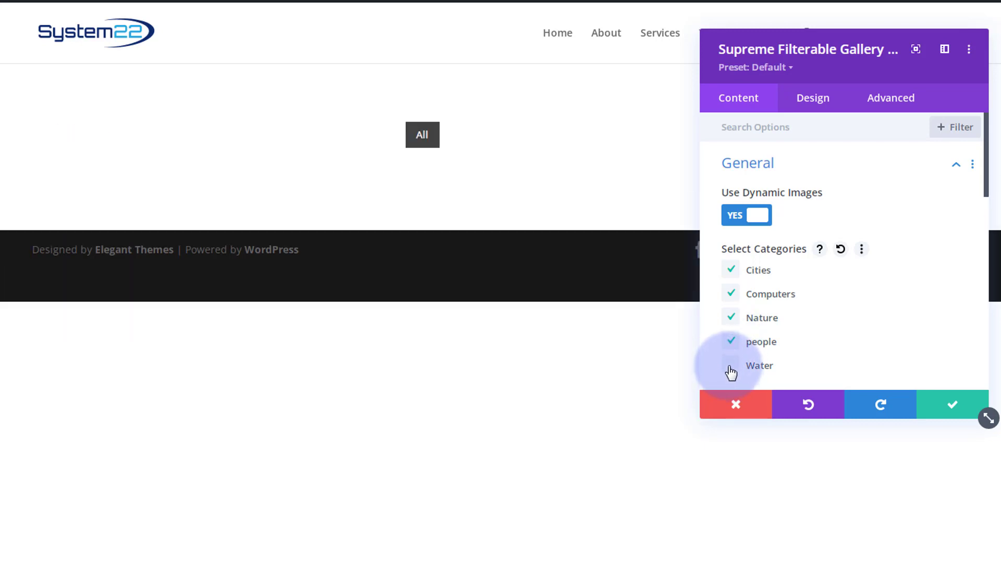
{"action": "left_click", "coordinate": [730, 366]}
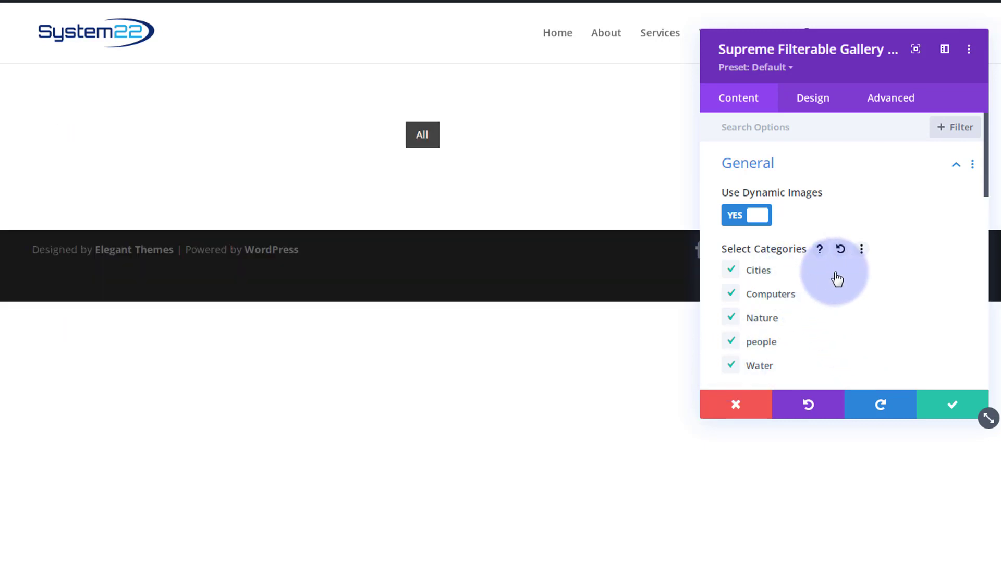
- Set the gallery's image size to Large (W: 1024 x H: 1024, Not Cropped)
{"action": "scroll", "coordinate": [840, 279], "scroll_direction": "down", "scroll_amount": 5}
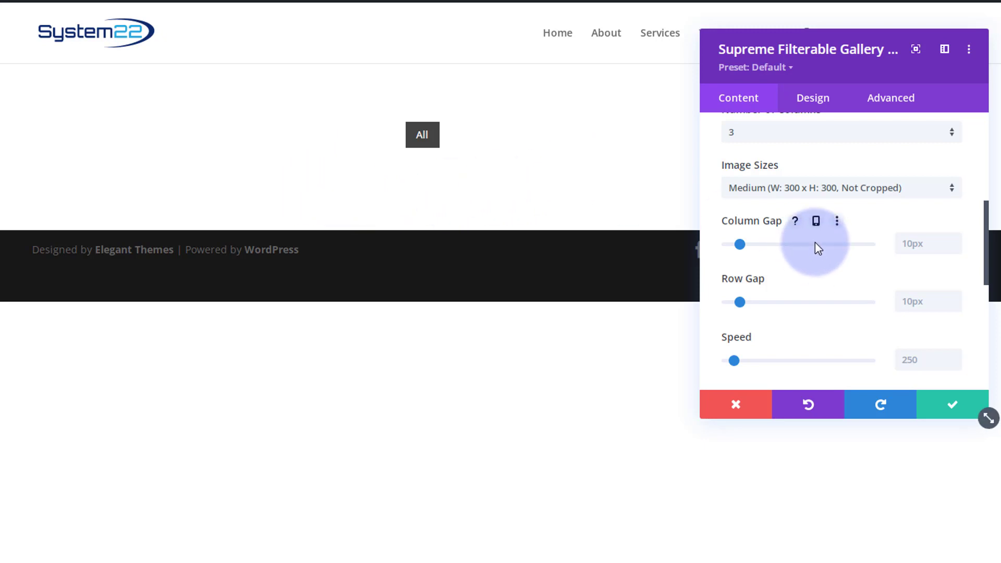
{"action": "left_click", "coordinate": [817, 188]}
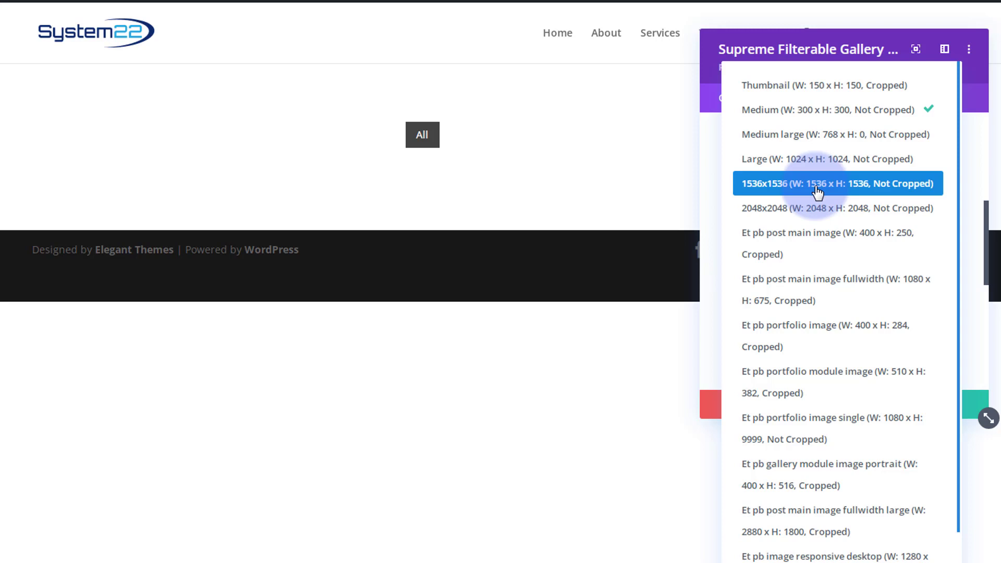
{"action": "left_click", "coordinate": [820, 159]}
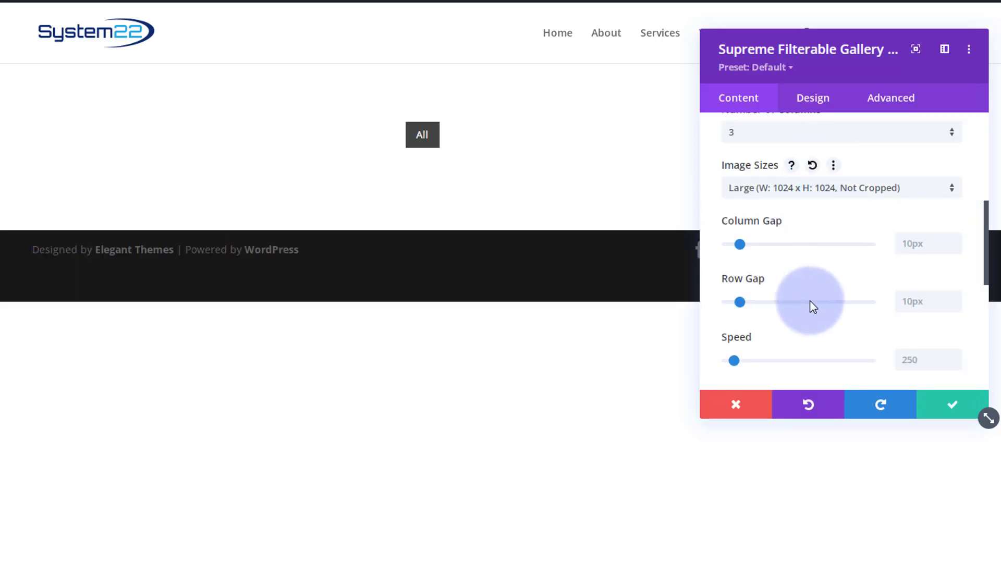
- Switch the gallery layout to Overlay and give it the Fade In hover style
{"action": "scroll", "coordinate": [809, 252], "scroll_direction": "down", "scroll_amount": 5}
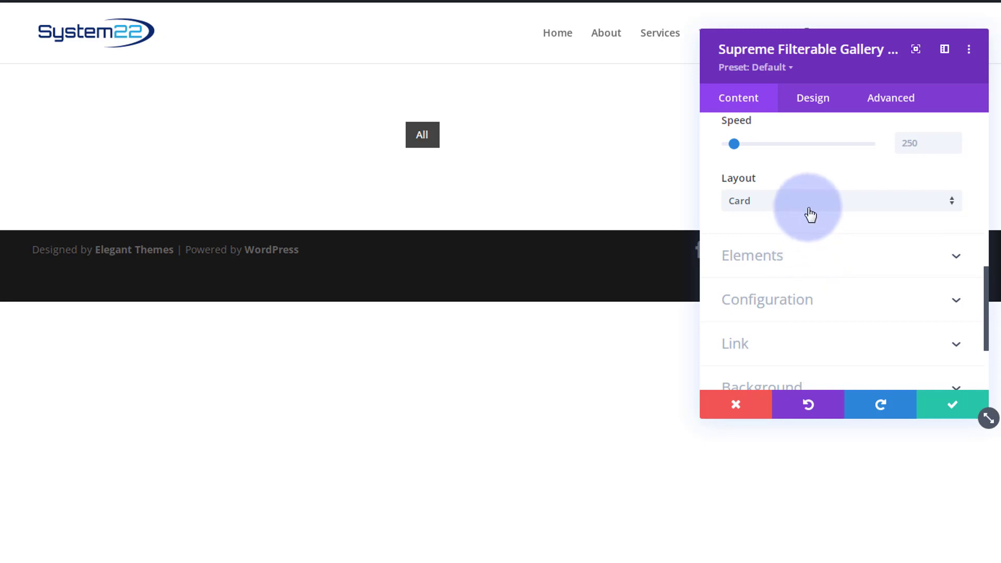
{"action": "left_click", "coordinate": [807, 208]}
{"action": "left_click", "coordinate": [801, 237]}
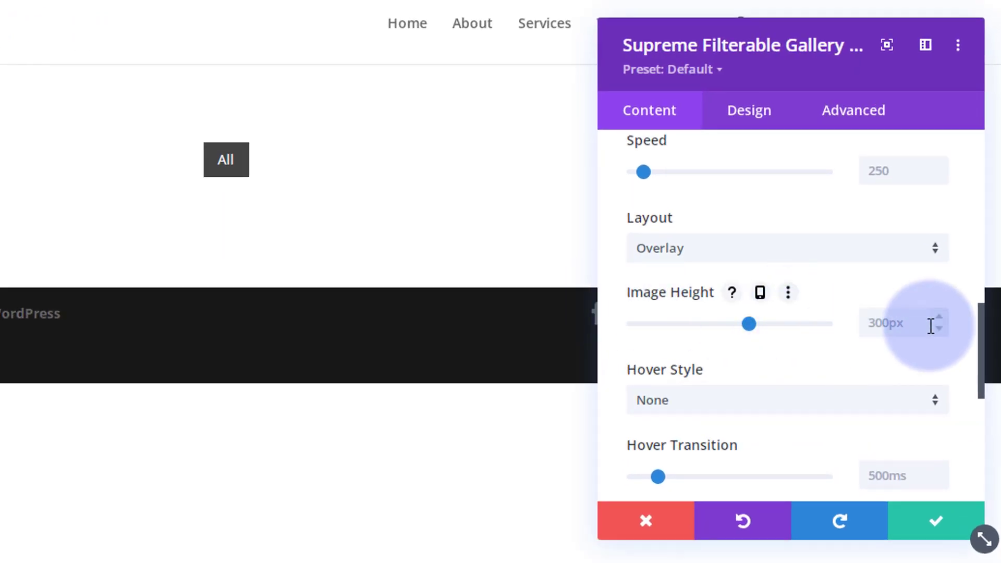
{"action": "scroll", "coordinate": [808, 339], "scroll_direction": "down", "scroll_amount": 3}
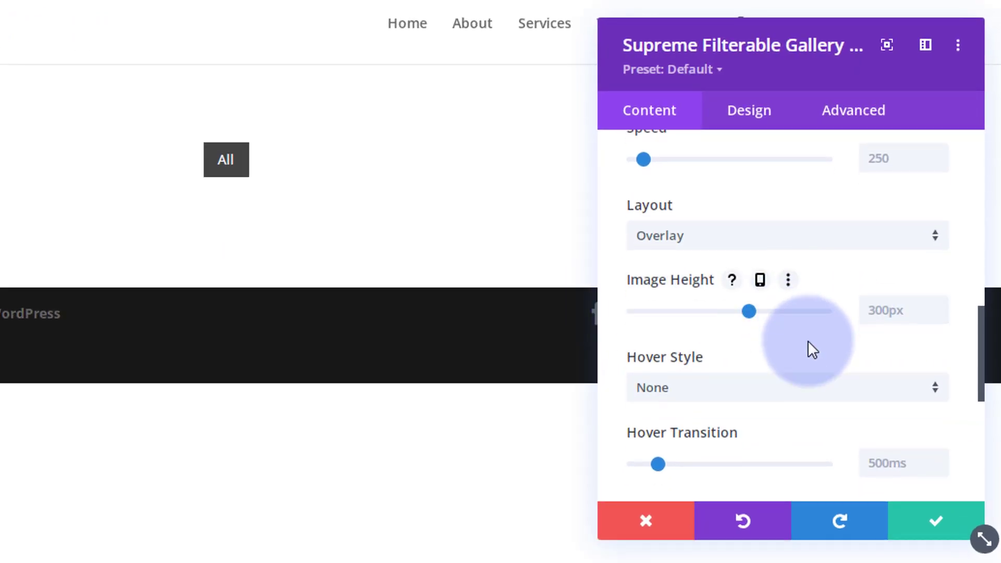
{"action": "left_click", "coordinate": [757, 314]}
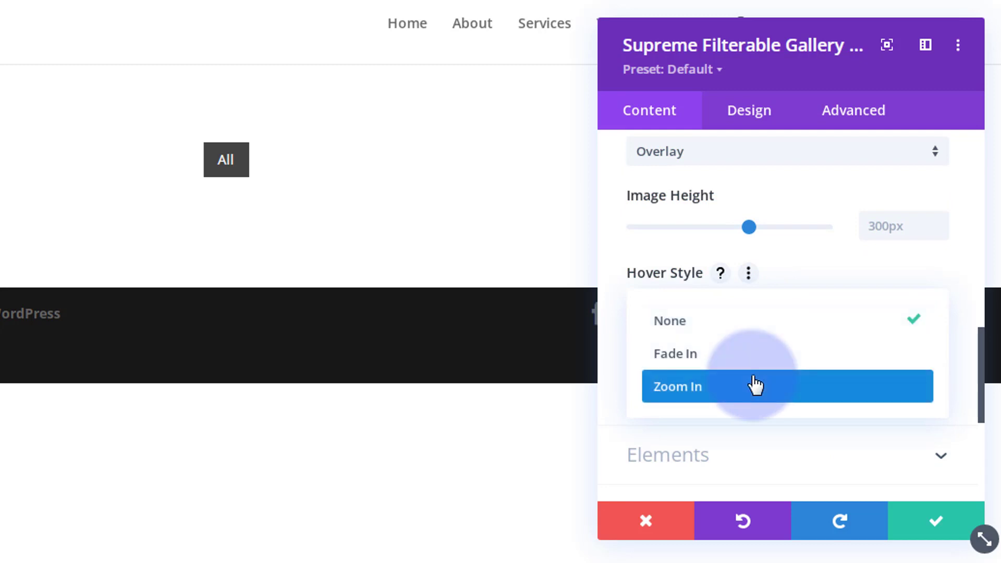
{"action": "left_click", "coordinate": [752, 359]}
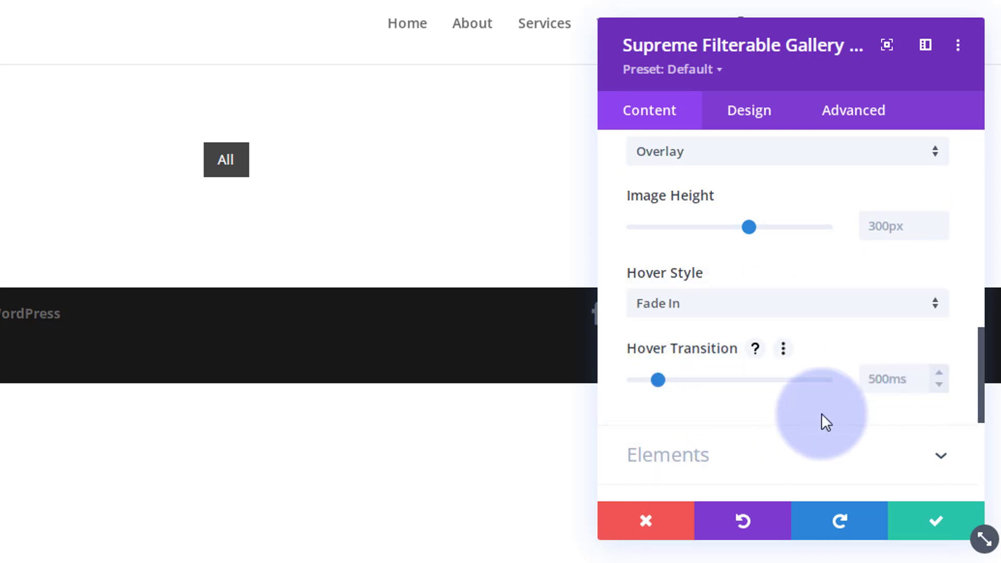
- In the gallery's element settings, change the label of the all-images filter to "Everything"
{"action": "scroll", "coordinate": [814, 415], "scroll_direction": "down", "scroll_amount": 1}
{"action": "scroll", "coordinate": [808, 410], "scroll_direction": "down", "scroll_amount": 5}
{"action": "scroll", "coordinate": [782, 313], "scroll_direction": "up", "scroll_amount": 2}
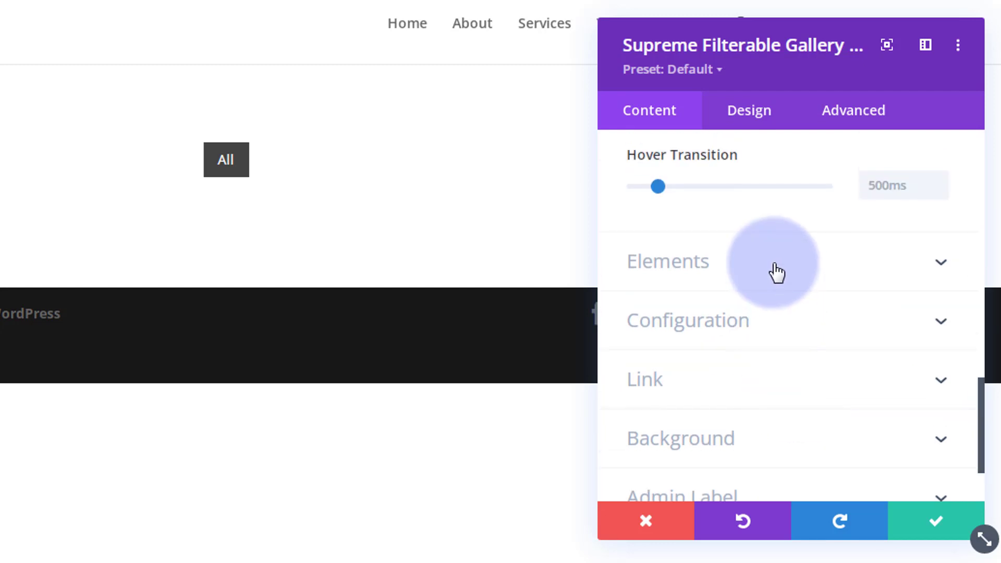
{"action": "left_click", "coordinate": [777, 273]}
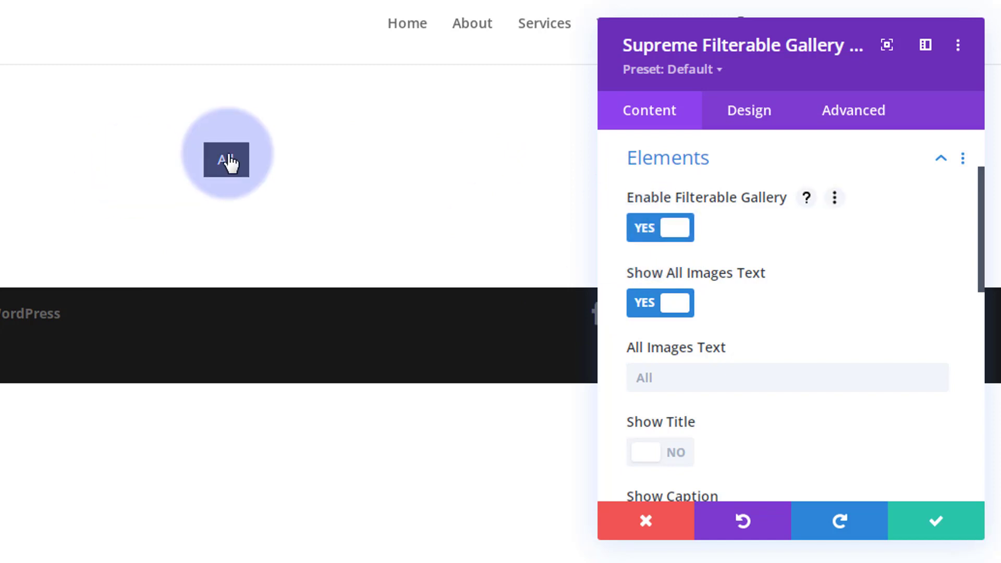
{"action": "scroll", "coordinate": [745, 301], "scroll_direction": "down", "scroll_amount": 4}
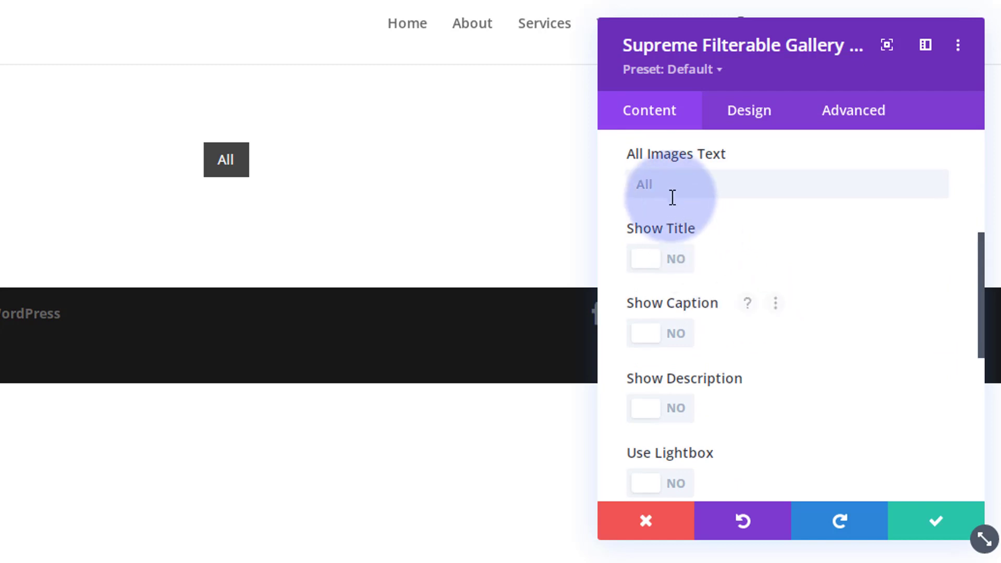
{"action": "double_click", "coordinate": [643, 182]}
{"action": "type", "text": "Everything"}
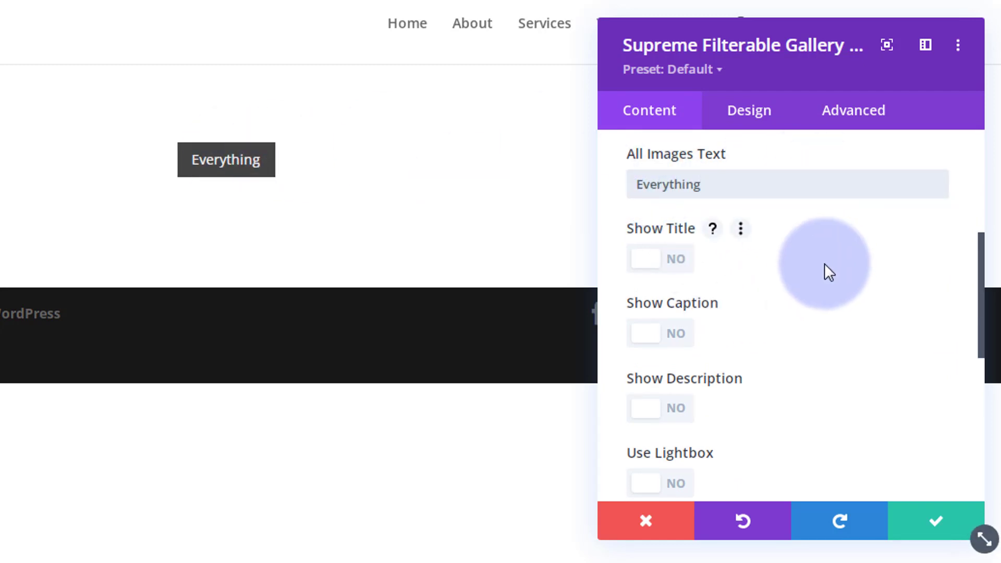
- Enable the title, caption, description, lightbox and pagination for the gallery images
{"action": "left_click", "coordinate": [673, 269]}
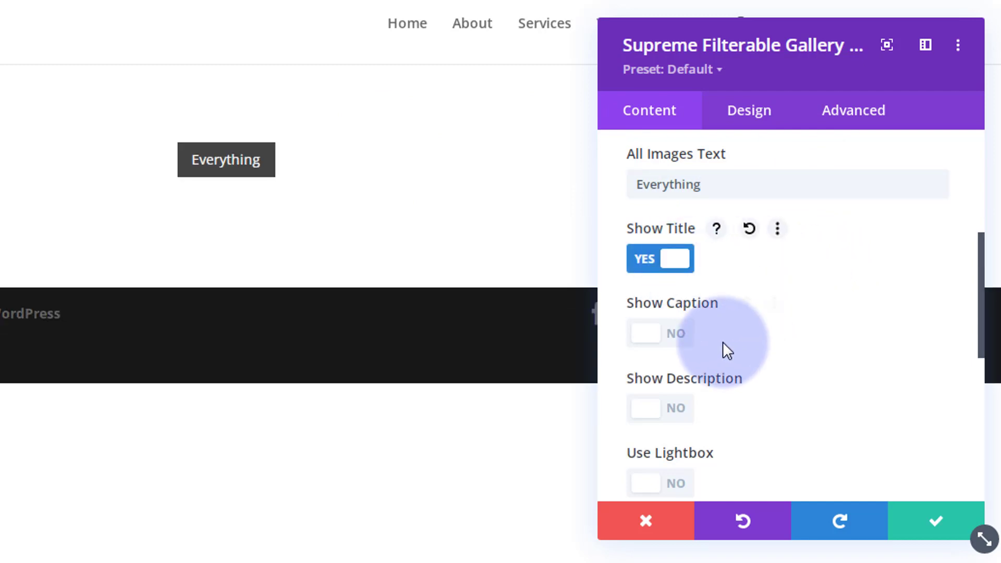
{"action": "left_click", "coordinate": [678, 336]}
{"action": "left_click", "coordinate": [659, 407]}
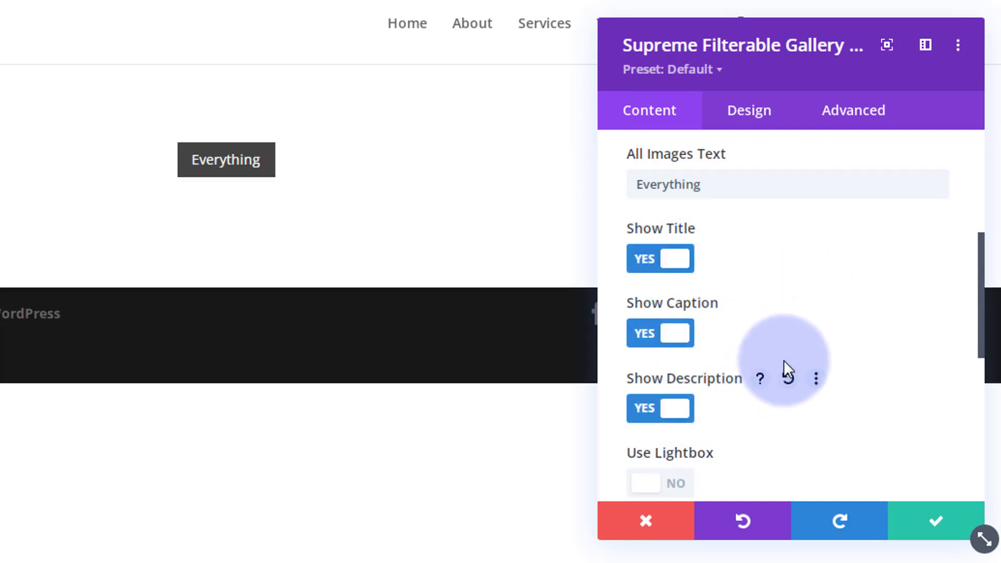
{"action": "scroll", "coordinate": [786, 365], "scroll_direction": "down", "scroll_amount": 2}
{"action": "left_click", "coordinate": [678, 388]}
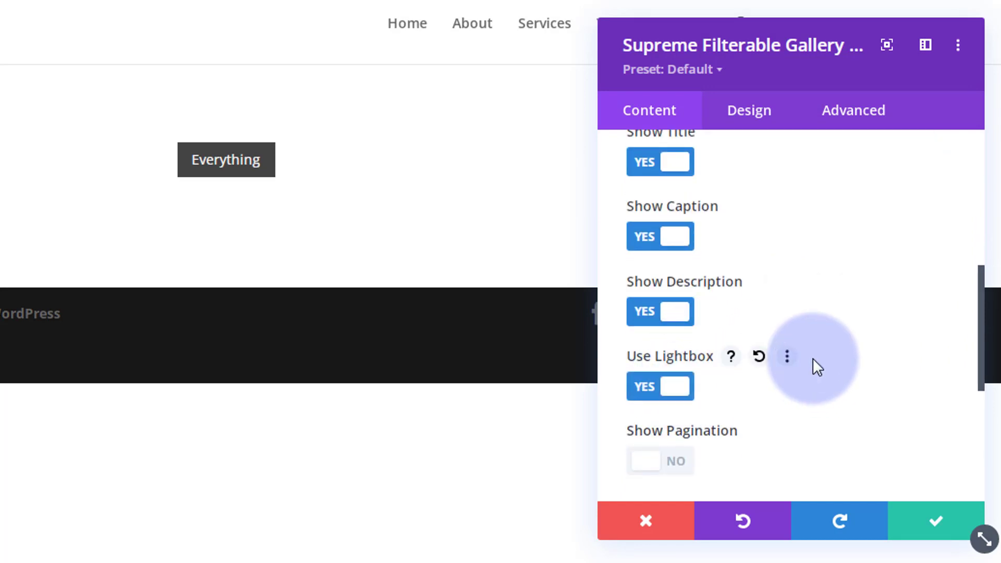
{"action": "scroll", "coordinate": [814, 365], "scroll_direction": "down", "scroll_amount": 2}
{"action": "left_click", "coordinate": [682, 374]}
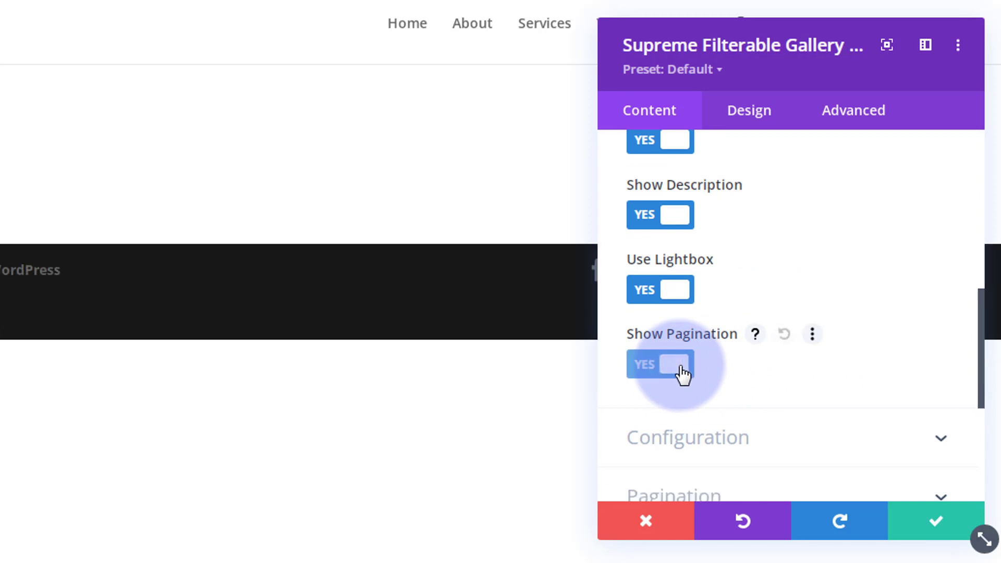
- Configure the gallery for 20 images in total with 6 images per page, and check its pagination type
{"action": "scroll", "coordinate": [839, 344], "scroll_direction": "down", "scroll_amount": 2}
{"action": "left_click", "coordinate": [769, 353]}
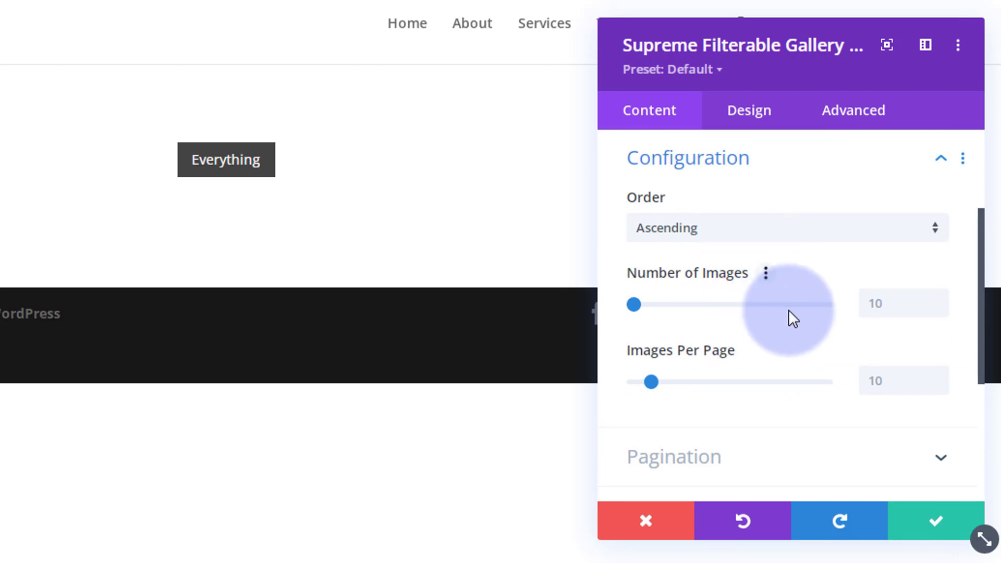
{"action": "left_click", "coordinate": [895, 302]}
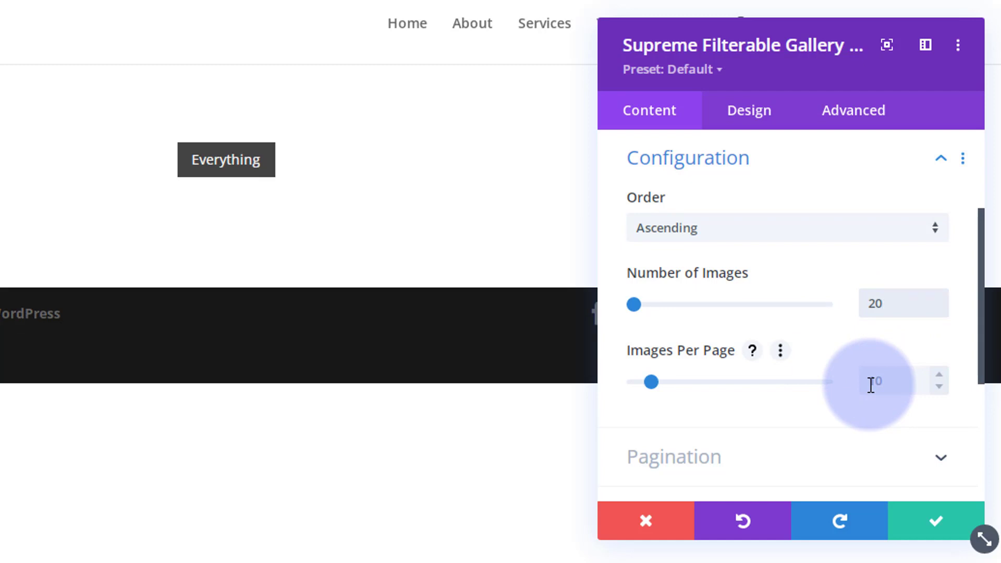
{"action": "left_click", "coordinate": [871, 385]}
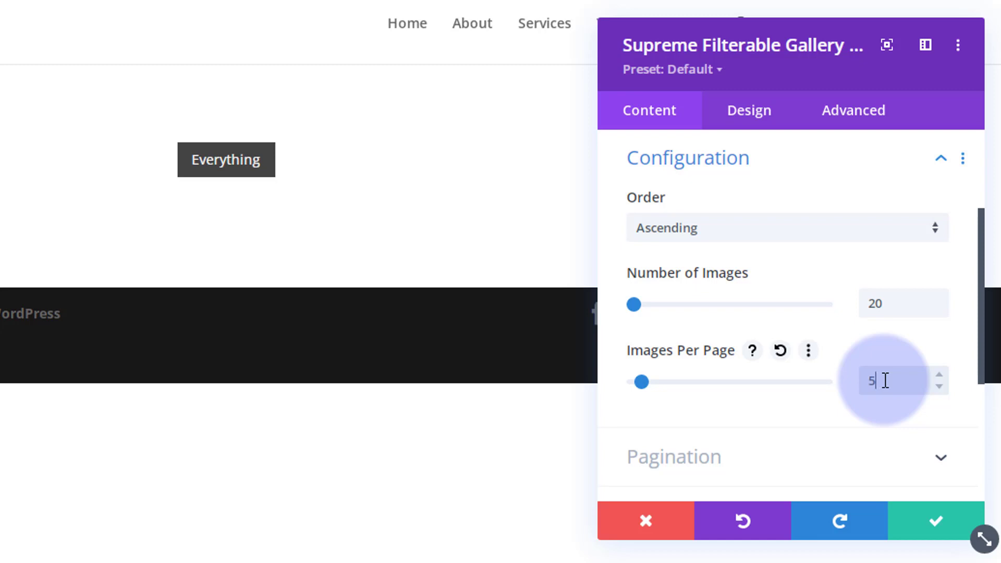
{"action": "type", "text": "6"}
{"action": "scroll", "coordinate": [827, 331], "scroll_direction": "down", "scroll_amount": 4}
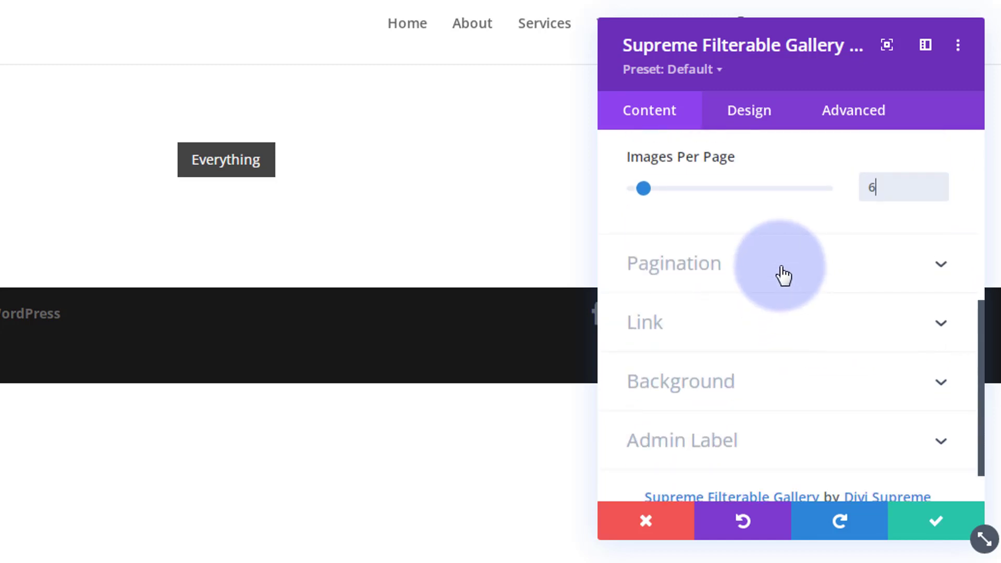
{"action": "left_click", "coordinate": [784, 275]}
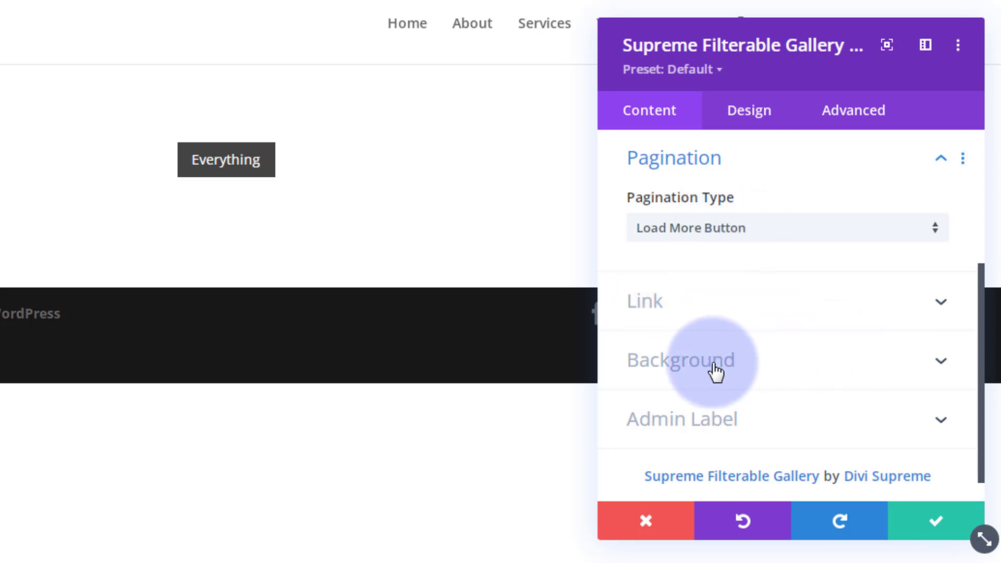
- Style the gallery's image titles with uppercase lettering and white text, keeping the default font
{"action": "left_click", "coordinate": [752, 110]}
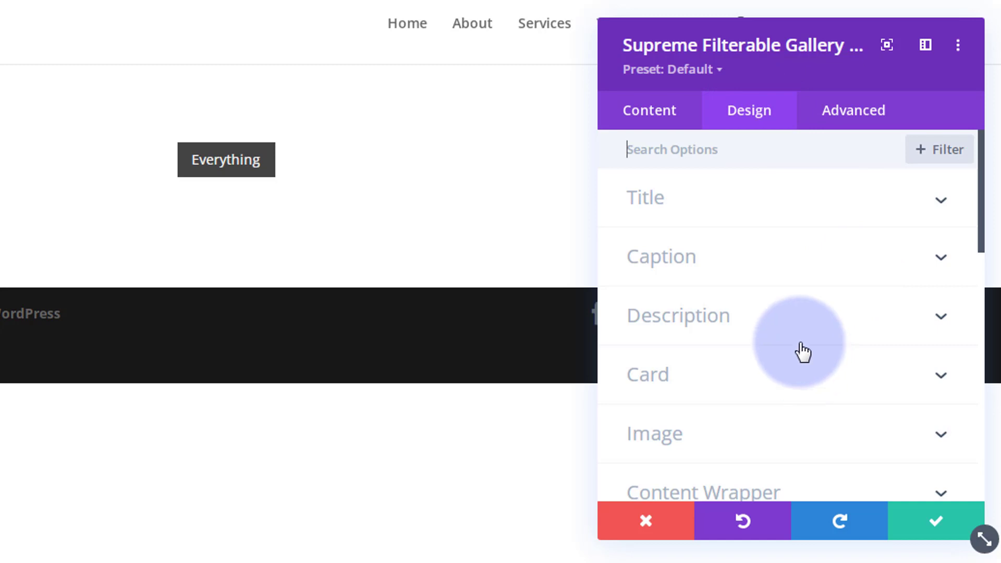
{"action": "left_click", "coordinate": [784, 212]}
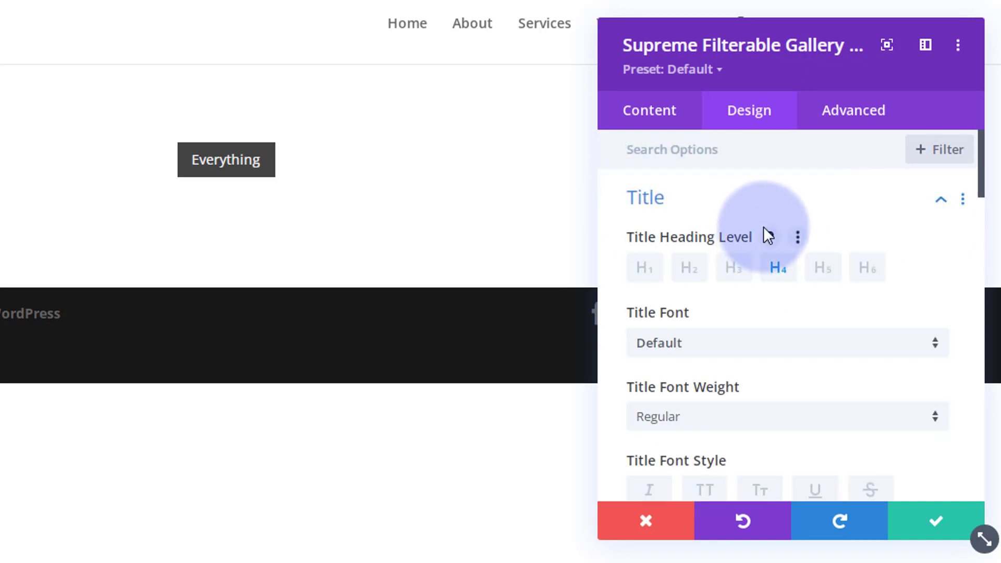
{"action": "scroll", "coordinate": [764, 226], "scroll_direction": "down", "scroll_amount": 3}
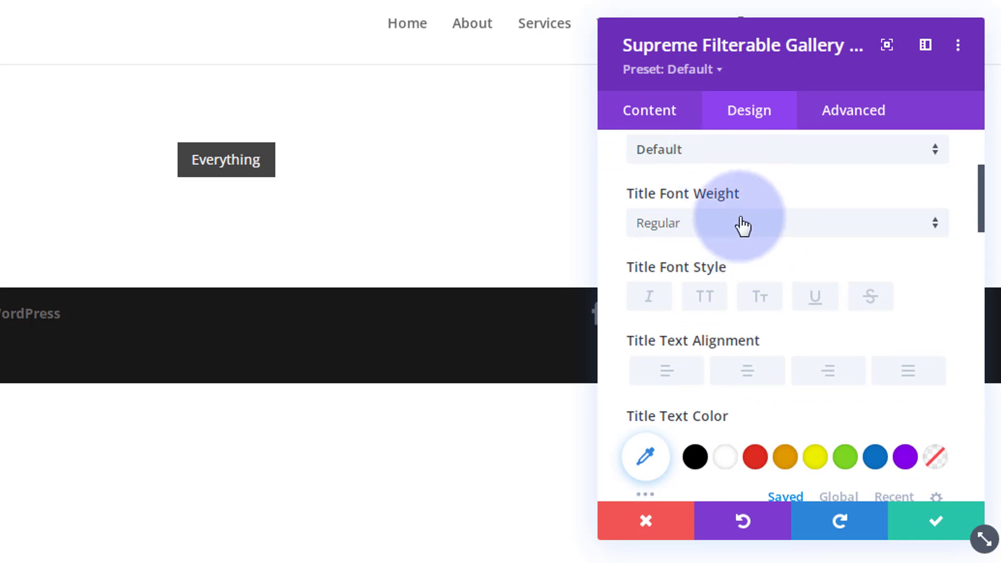
{"action": "left_click", "coordinate": [728, 157]}
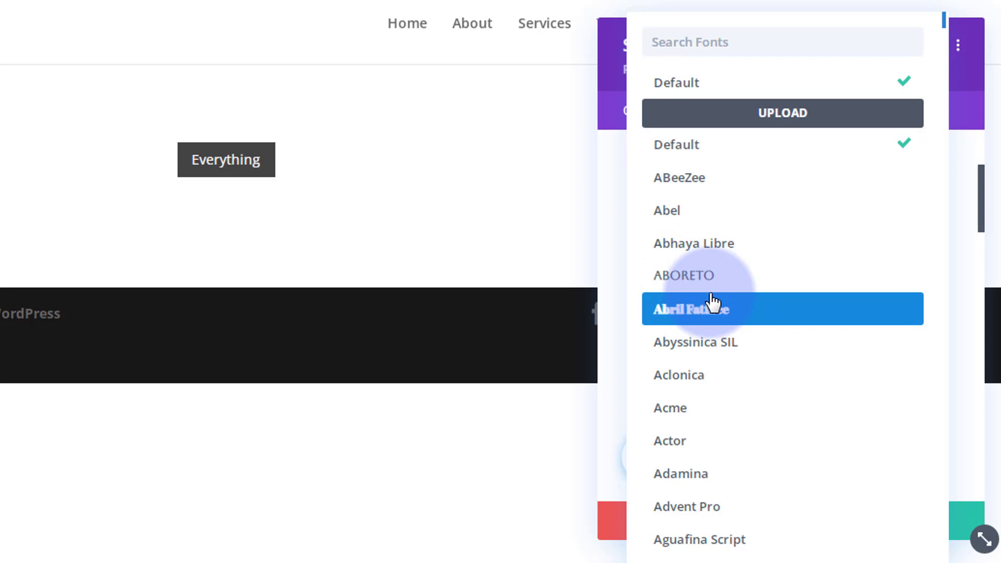
{"action": "left_click", "coordinate": [608, 153]}
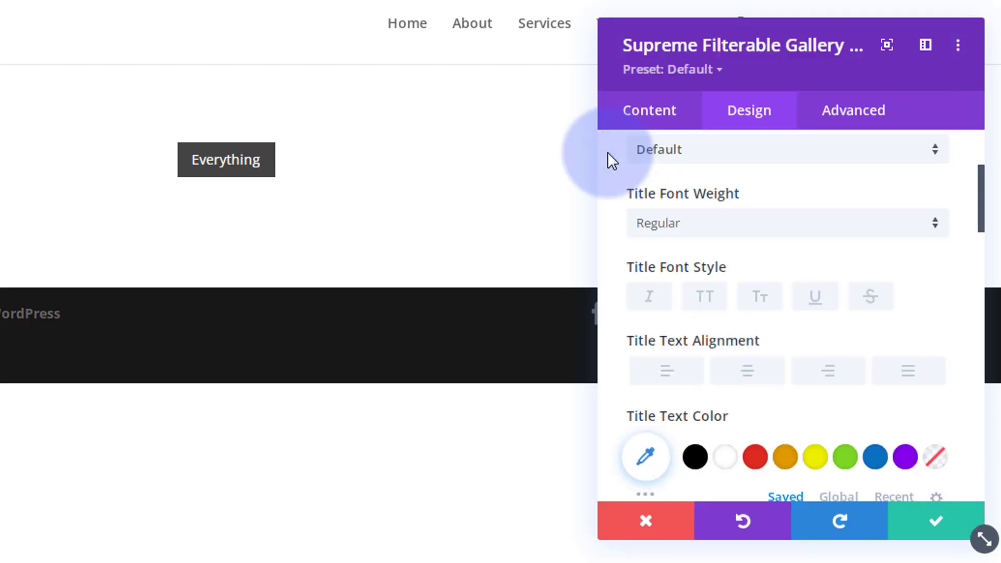
{"action": "left_click", "coordinate": [706, 302]}
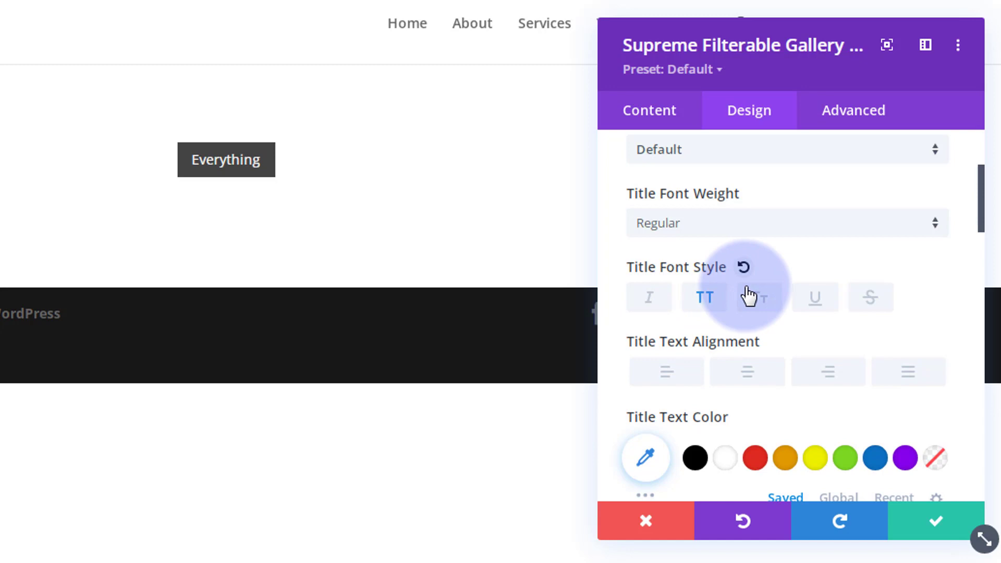
{"action": "scroll", "coordinate": [749, 296], "scroll_direction": "down", "scroll_amount": 4}
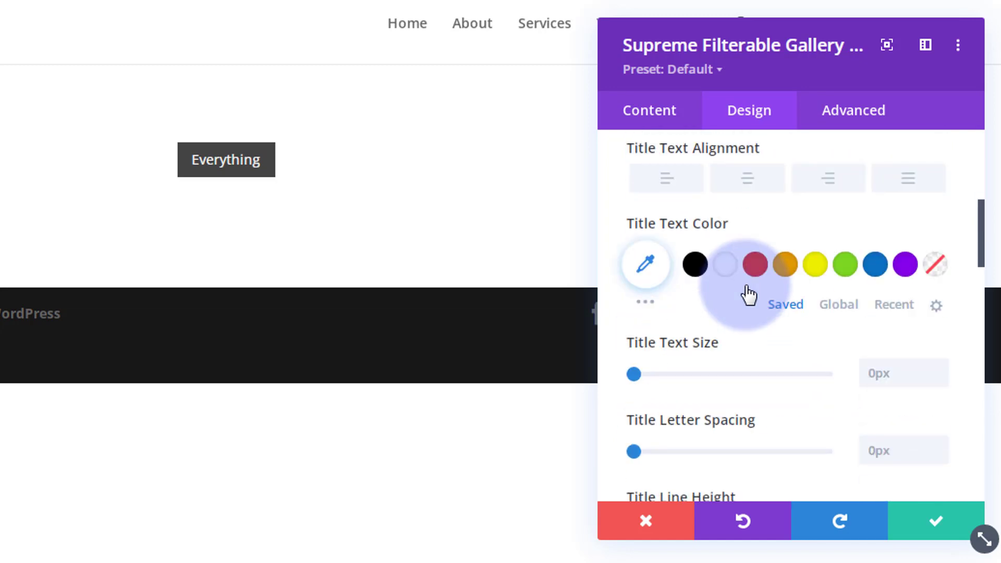
{"action": "left_click", "coordinate": [726, 274]}
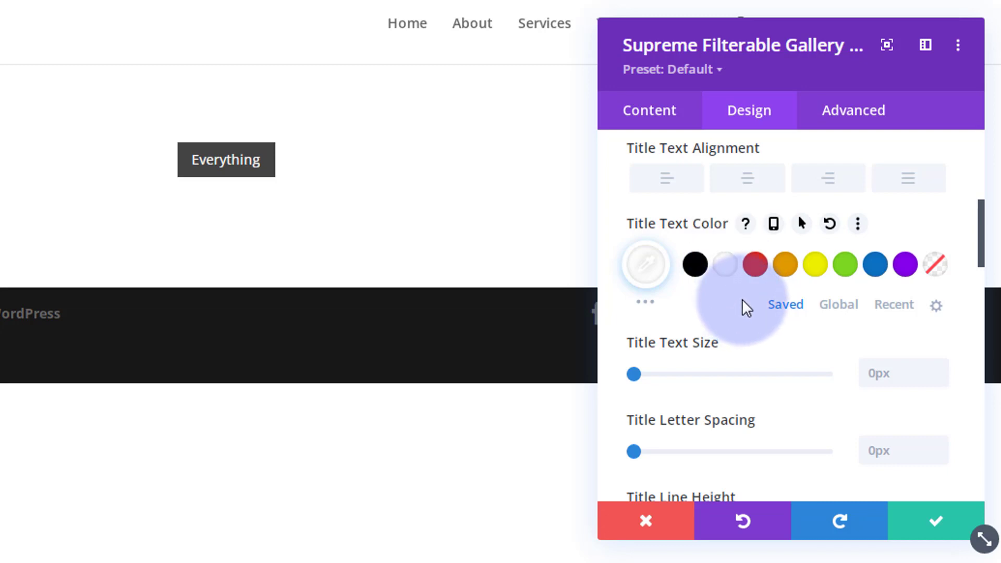
{"action": "scroll", "coordinate": [746, 310], "scroll_direction": "down", "scroll_amount": 2}
{"action": "scroll", "coordinate": [745, 301], "scroll_direction": "down", "scroll_amount": 8}
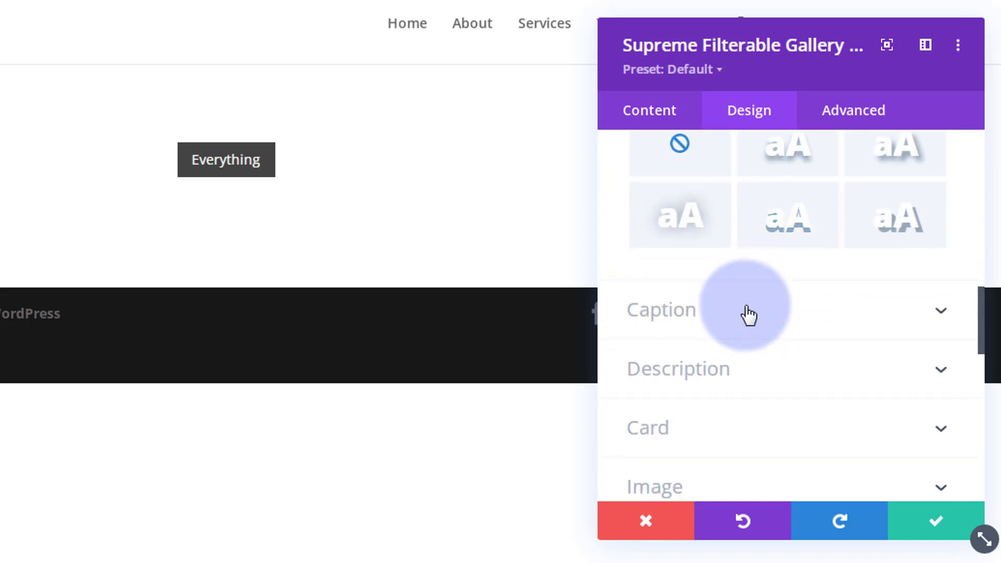
- Set the text color of the gallery's captions and descriptions to white (#ffffff)
{"action": "left_click", "coordinate": [748, 311]}
{"action": "scroll", "coordinate": [749, 314], "scroll_direction": "down", "scroll_amount": 4}
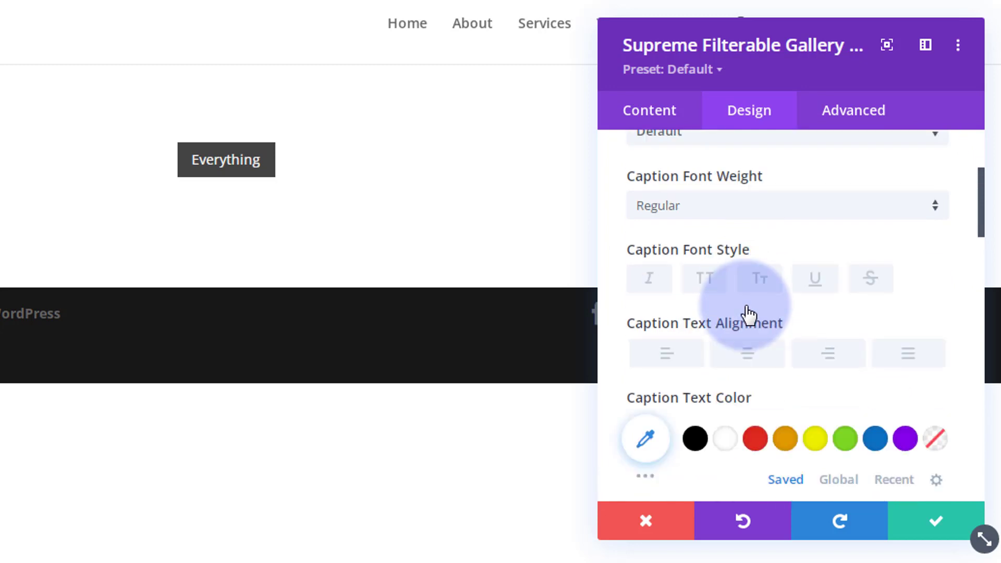
{"action": "left_click", "coordinate": [726, 344]}
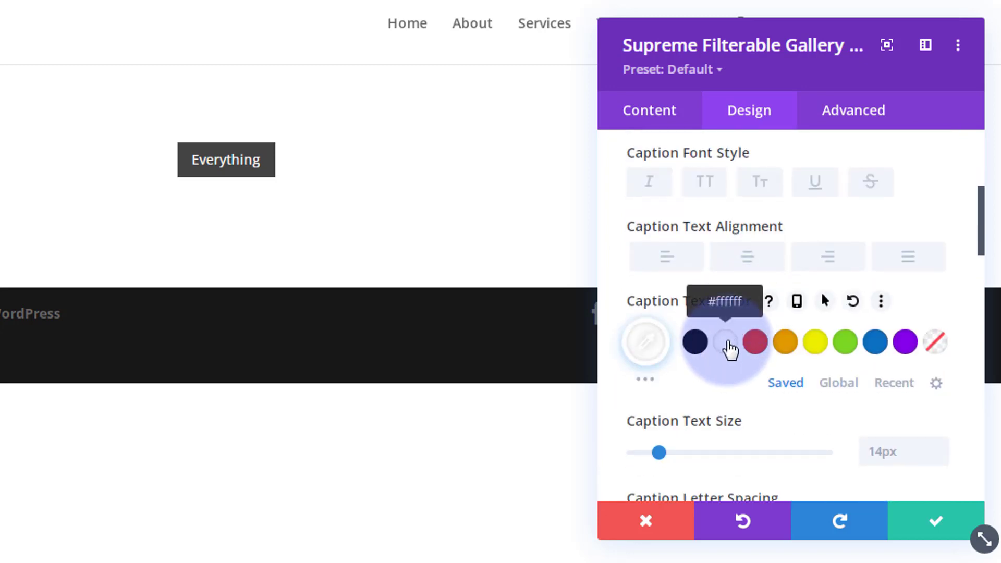
{"action": "scroll", "coordinate": [728, 342], "scroll_direction": "down", "scroll_amount": 11}
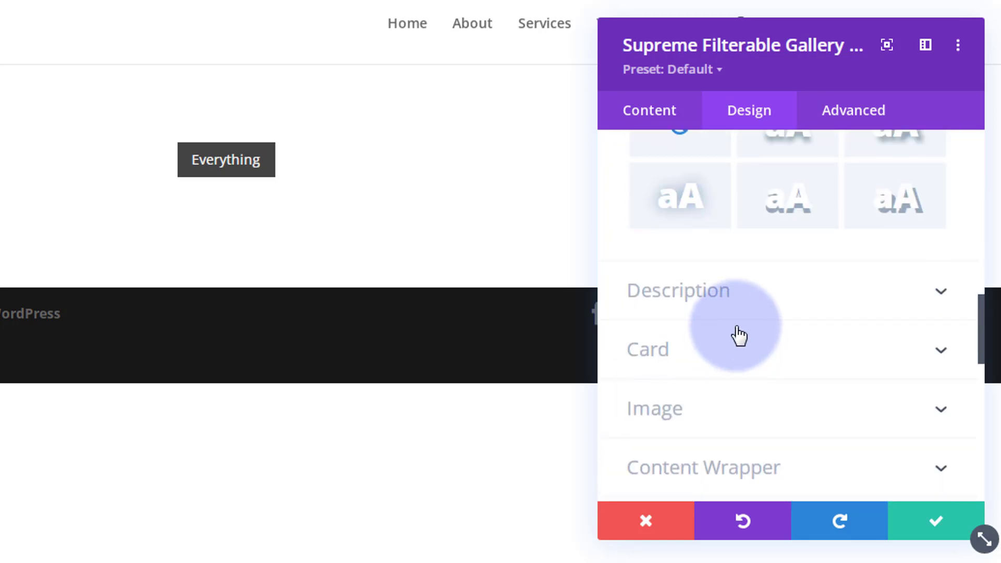
{"action": "left_click", "coordinate": [772, 301]}
{"action": "scroll", "coordinate": [767, 309], "scroll_direction": "down", "scroll_amount": 4}
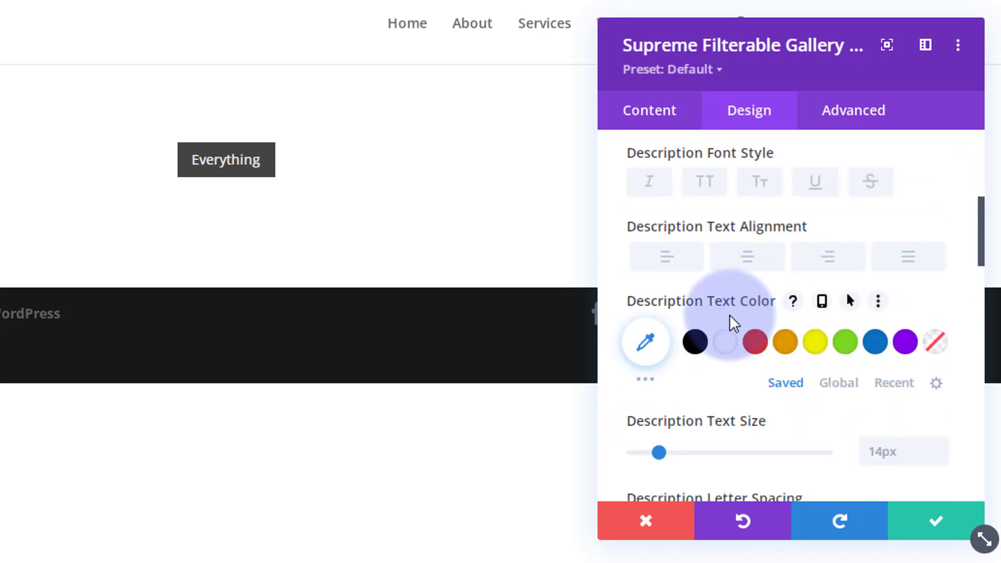
{"action": "left_click", "coordinate": [726, 344]}
{"action": "scroll", "coordinate": [775, 334], "scroll_direction": "down", "scroll_amount": 10}
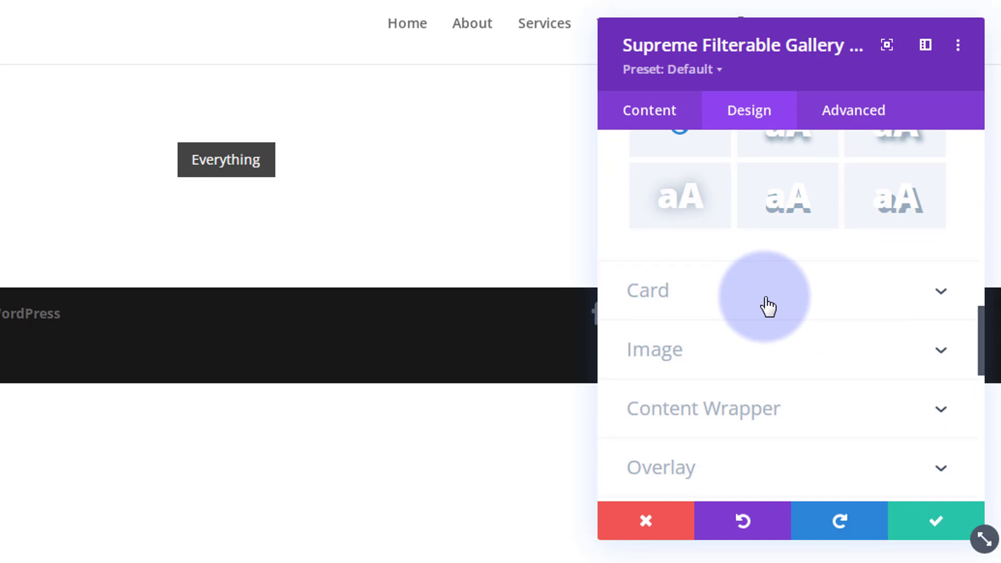
- Review the image, content wrapper and overlay design options, including their spacing, rounded corners, borders, box shadows and overlay background color
{"action": "left_click", "coordinate": [773, 352]}
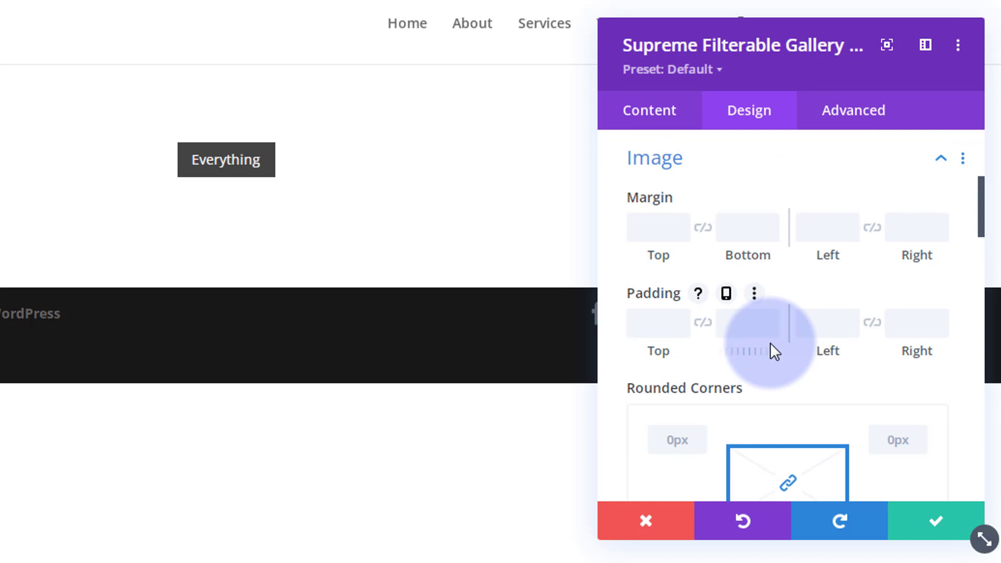
{"action": "scroll", "coordinate": [771, 342], "scroll_direction": "down", "scroll_amount": 4}
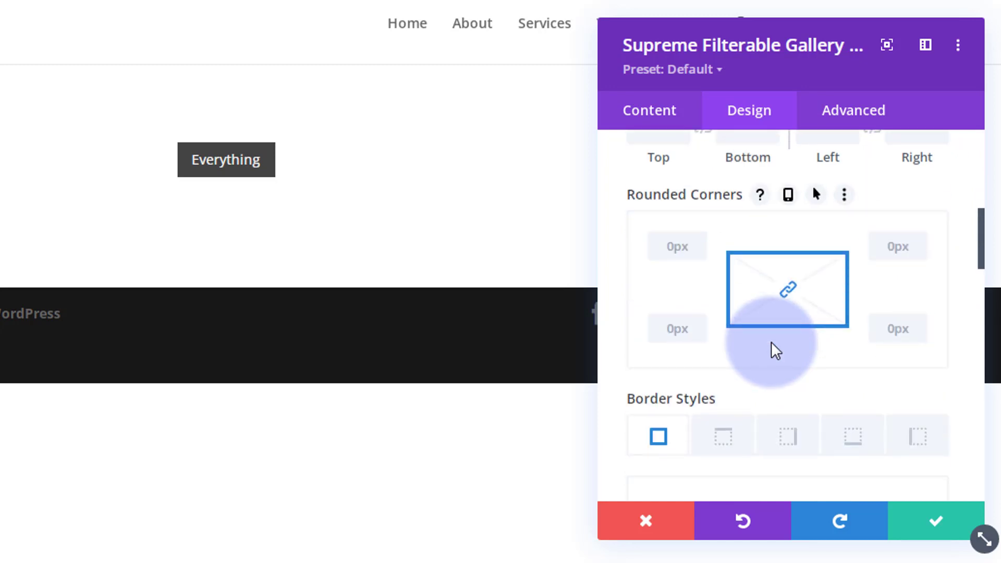
{"action": "scroll", "coordinate": [772, 344], "scroll_direction": "down", "scroll_amount": 8}
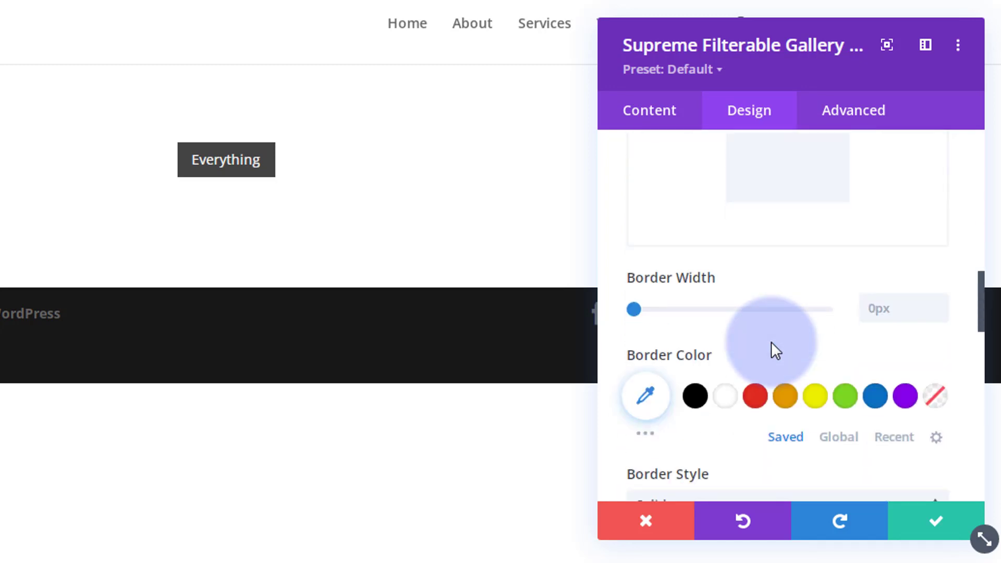
{"action": "scroll", "coordinate": [772, 344], "scroll_direction": "down", "scroll_amount": 6}
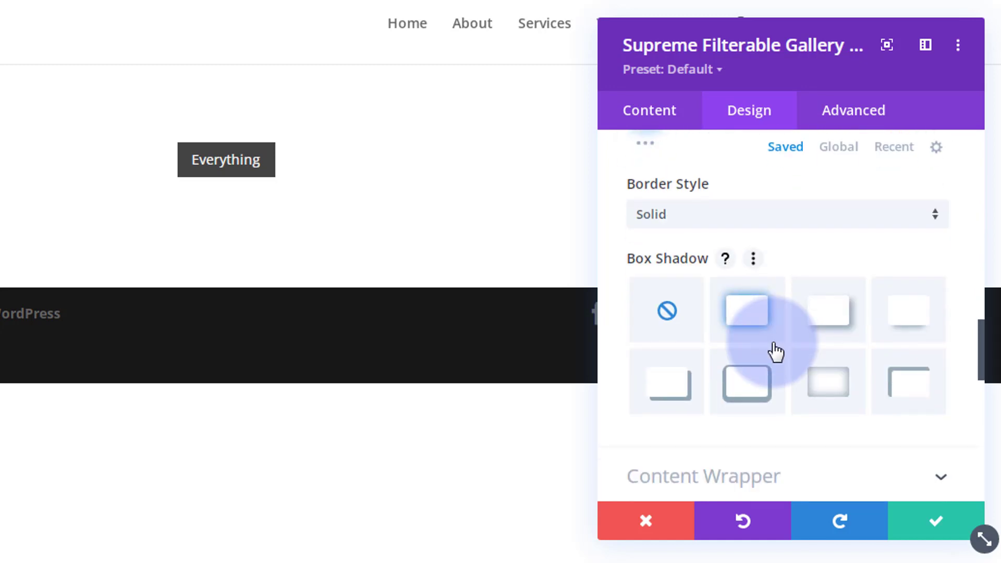
{"action": "scroll", "coordinate": [776, 352], "scroll_direction": "down", "scroll_amount": 4}
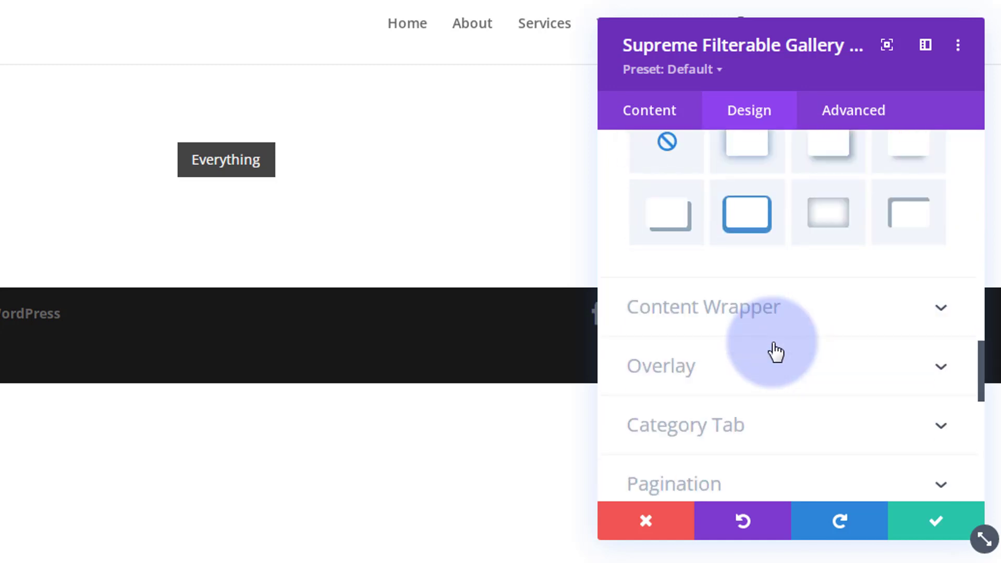
{"action": "left_click", "coordinate": [818, 295]}
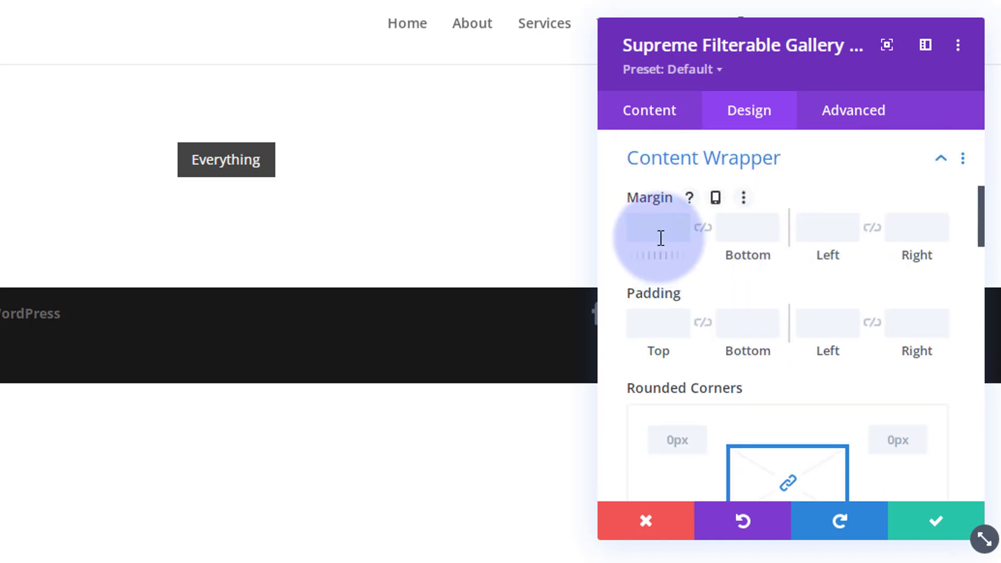
{"action": "scroll", "coordinate": [764, 331], "scroll_direction": "down", "scroll_amount": 9}
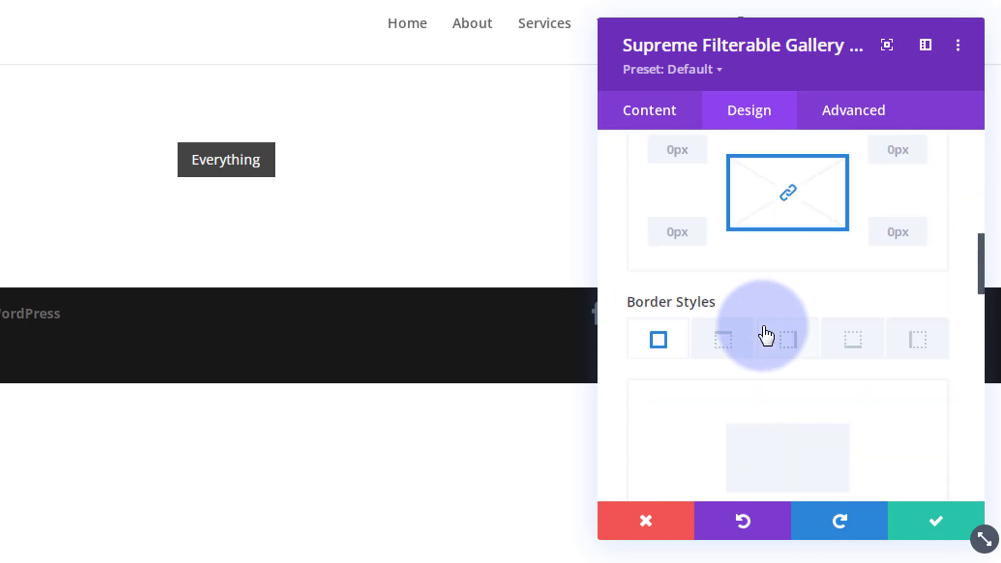
{"action": "scroll", "coordinate": [765, 334], "scroll_direction": "down", "scroll_amount": 8}
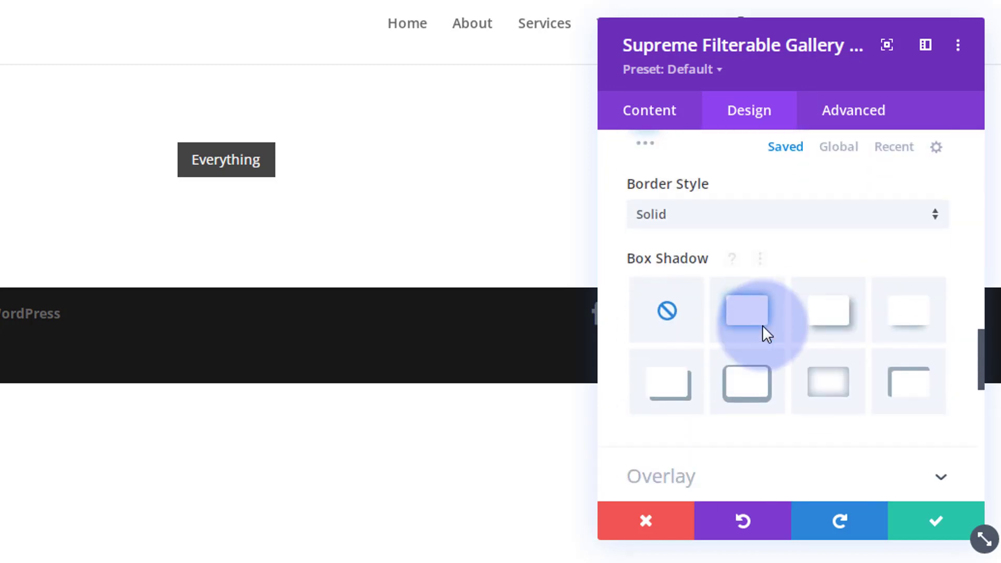
{"action": "left_click", "coordinate": [763, 324]}
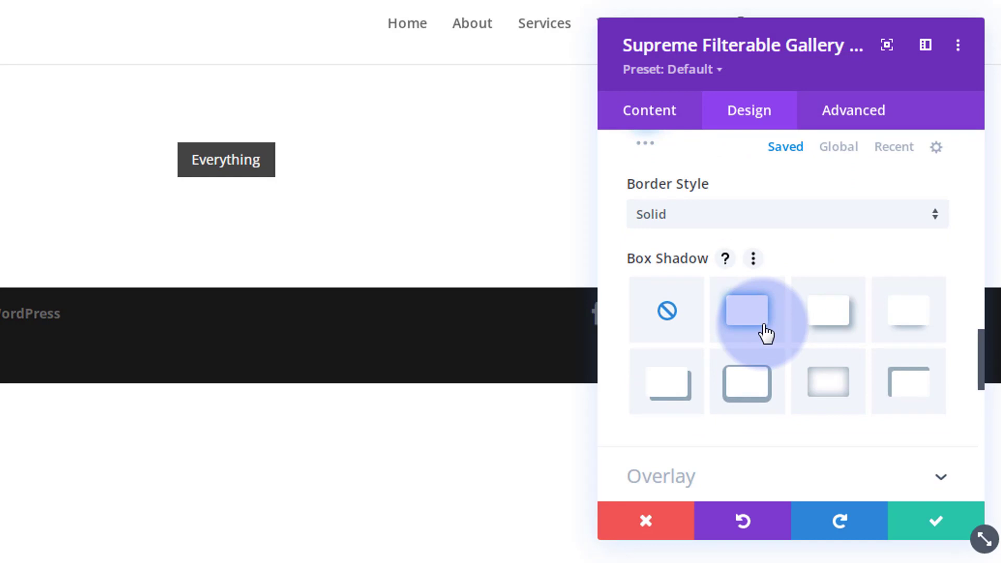
{"action": "scroll", "coordinate": [764, 334], "scroll_direction": "down", "scroll_amount": 4}
{"action": "left_click", "coordinate": [771, 286]}
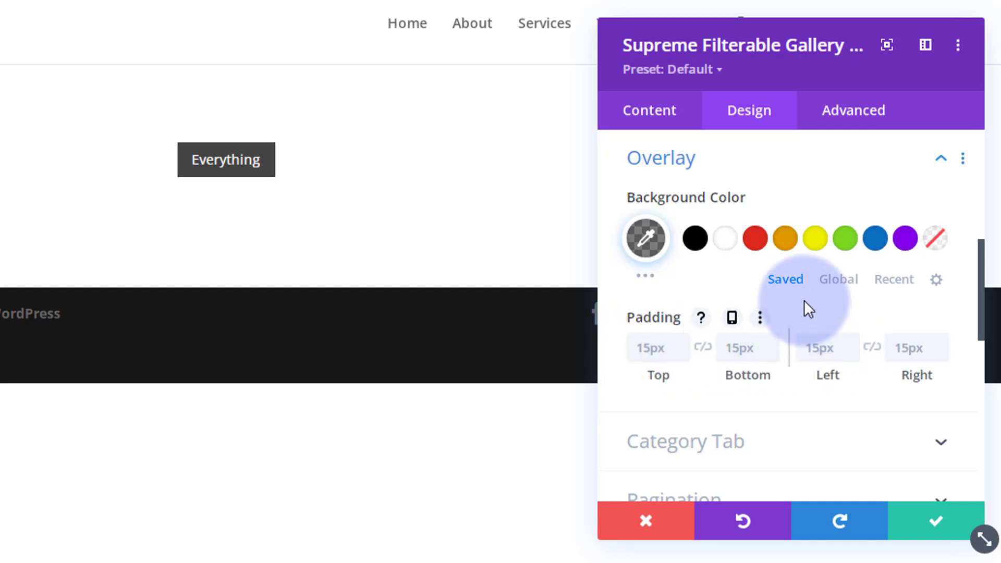
{"action": "scroll", "coordinate": [804, 299], "scroll_direction": "down", "scroll_amount": 2}
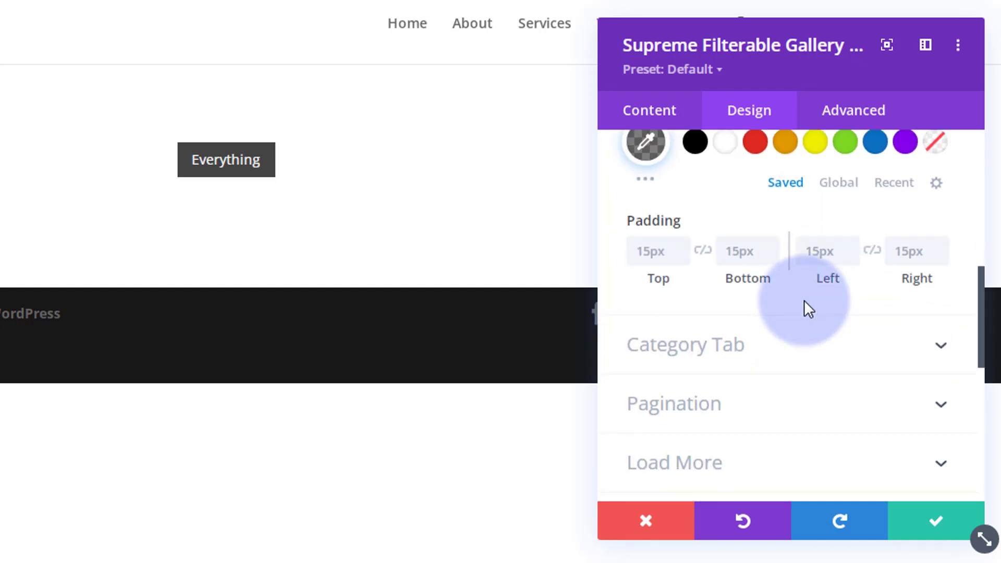
{"action": "scroll", "coordinate": [803, 299], "scroll_direction": "down", "scroll_amount": 2}
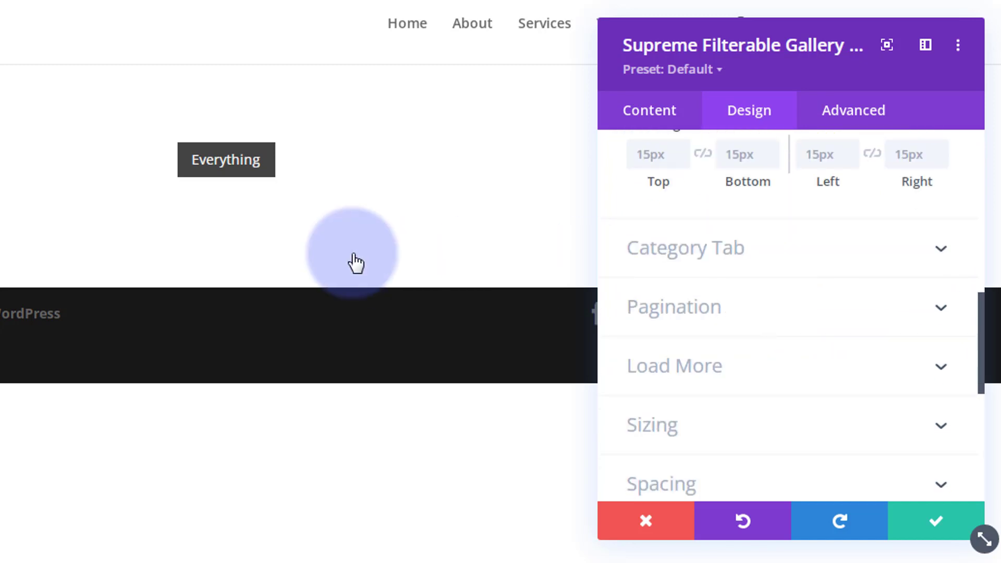
- Color the category tabs with a blue #0c71c3 inactive background, a purple #8300e9 active background and white inactive text
{"action": "left_click", "coordinate": [812, 259]}
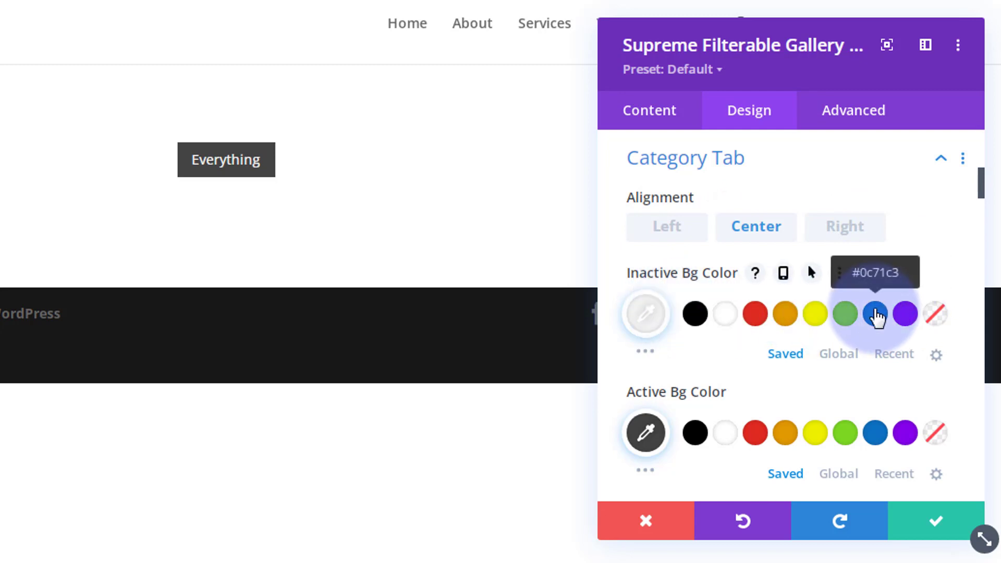
{"action": "left_click", "coordinate": [875, 313]}
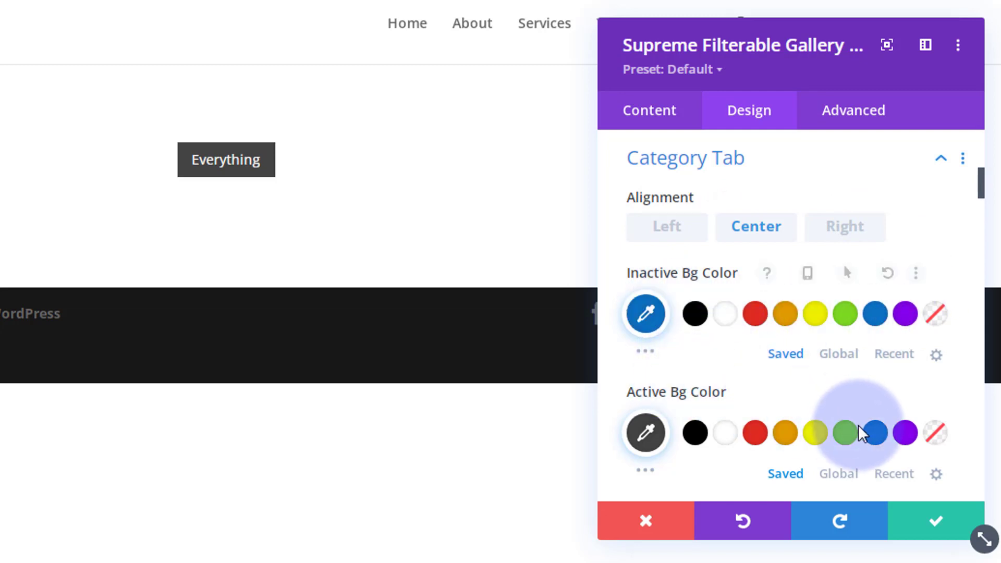
{"action": "left_click", "coordinate": [906, 434]}
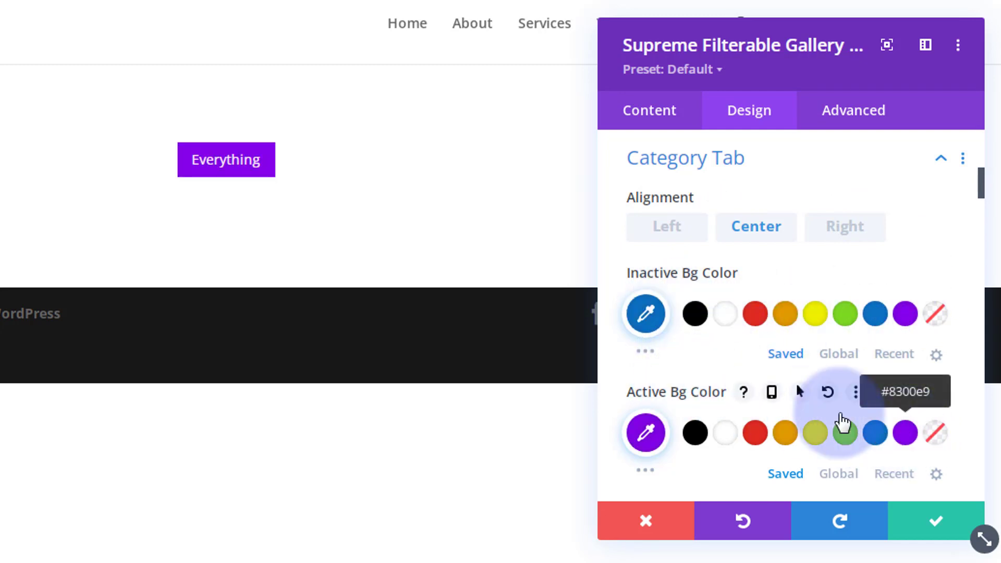
{"action": "scroll", "coordinate": [796, 320], "scroll_direction": "down", "scroll_amount": 5}
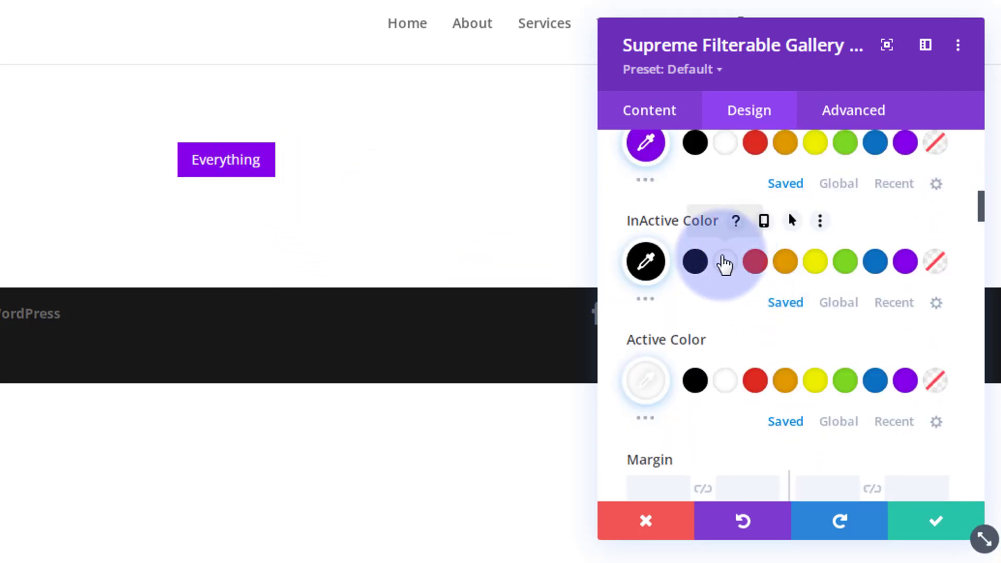
{"action": "left_click", "coordinate": [725, 261]}
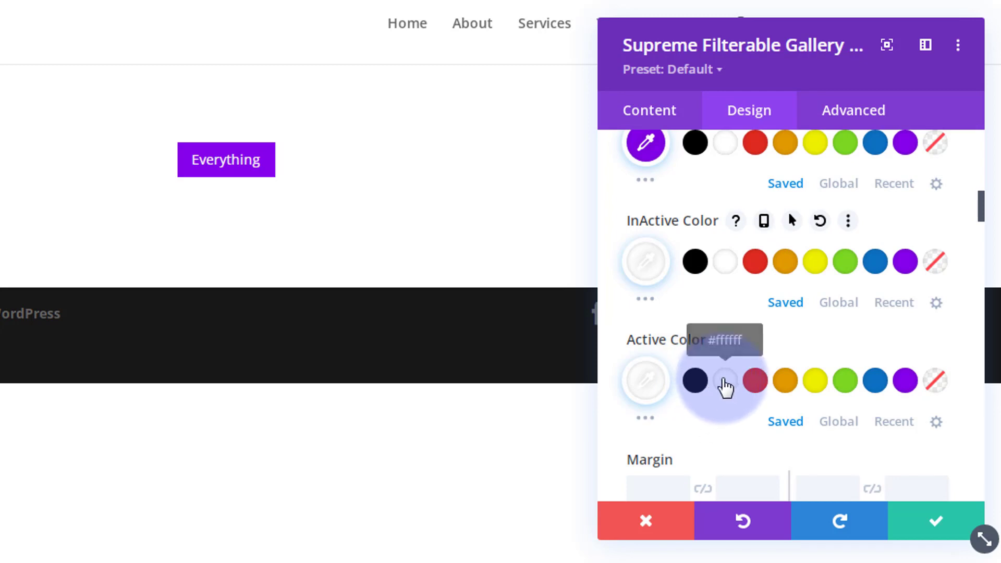
- Make the category tab text uppercase and apply the first text shadow preset to it
{"action": "scroll", "coordinate": [722, 402], "scroll_direction": "down", "scroll_amount": 5}
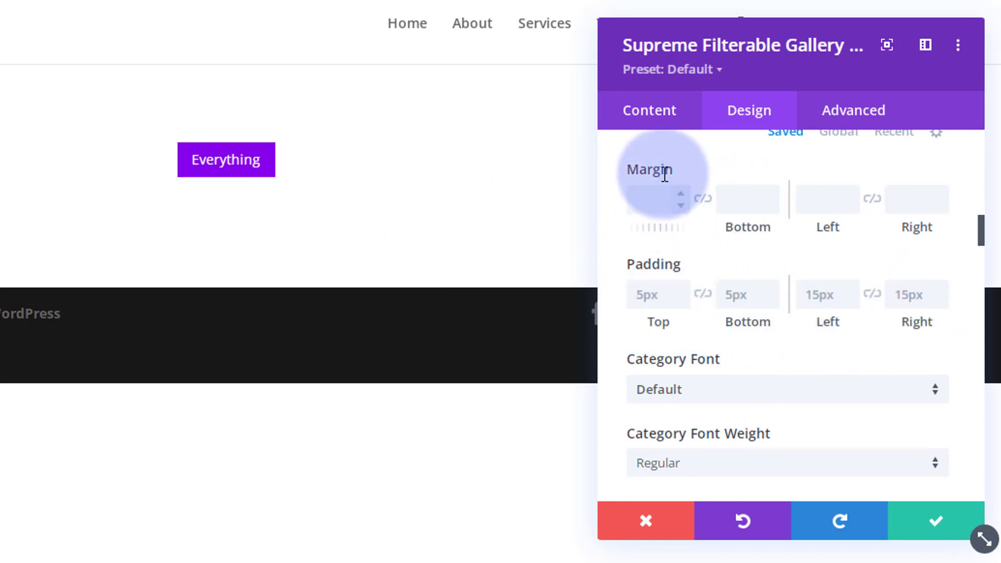
{"action": "scroll", "coordinate": [760, 301], "scroll_direction": "down", "scroll_amount": 2}
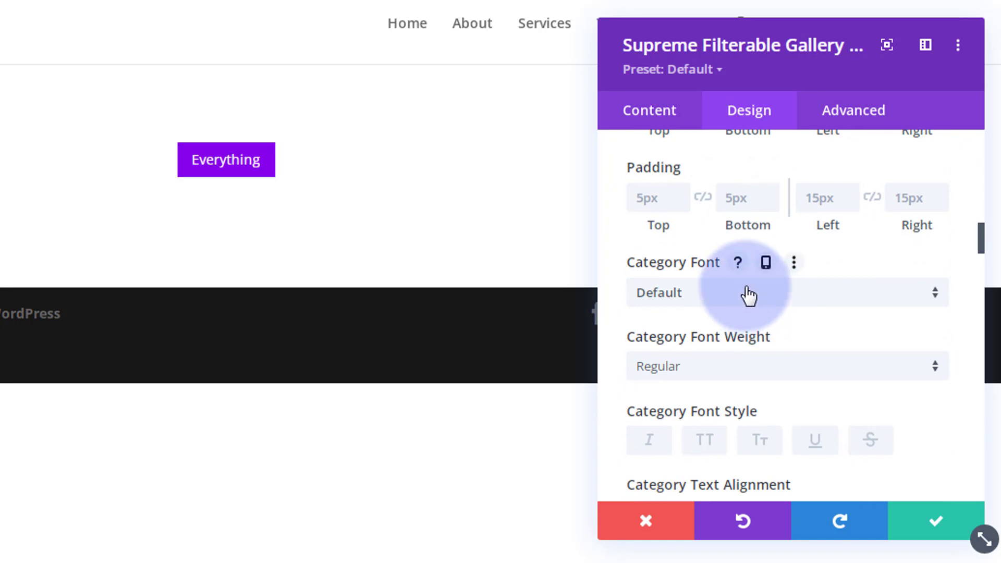
{"action": "scroll", "coordinate": [749, 295], "scroll_direction": "down", "scroll_amount": 5}
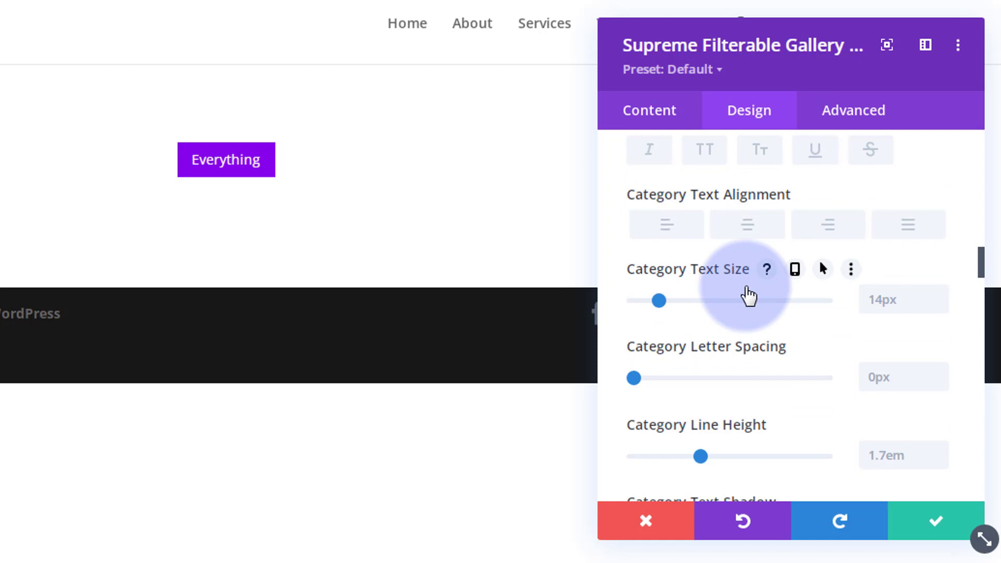
{"action": "left_click", "coordinate": [706, 156]}
{"action": "scroll", "coordinate": [762, 264], "scroll_direction": "down", "scroll_amount": 5}
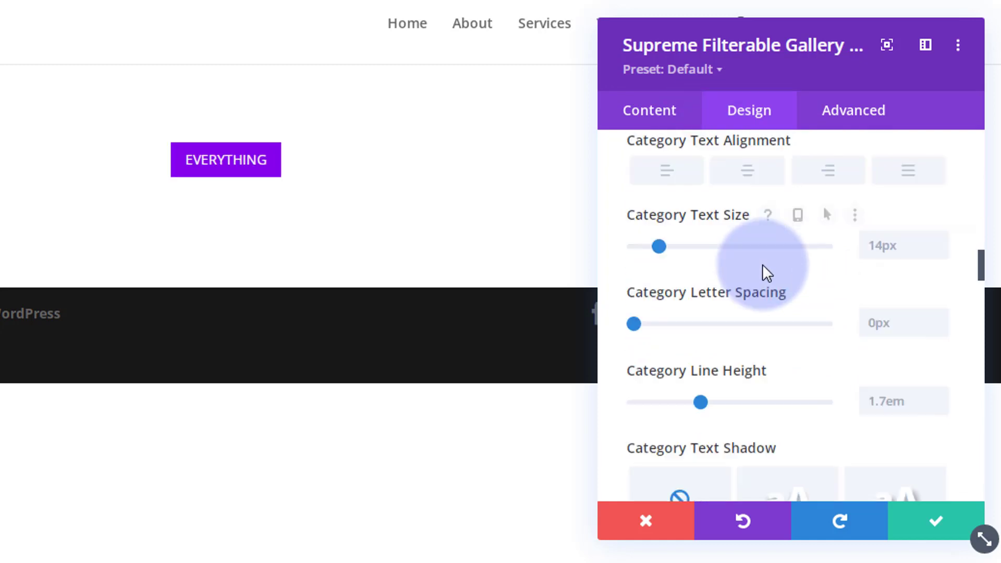
{"action": "left_click", "coordinate": [784, 271]}
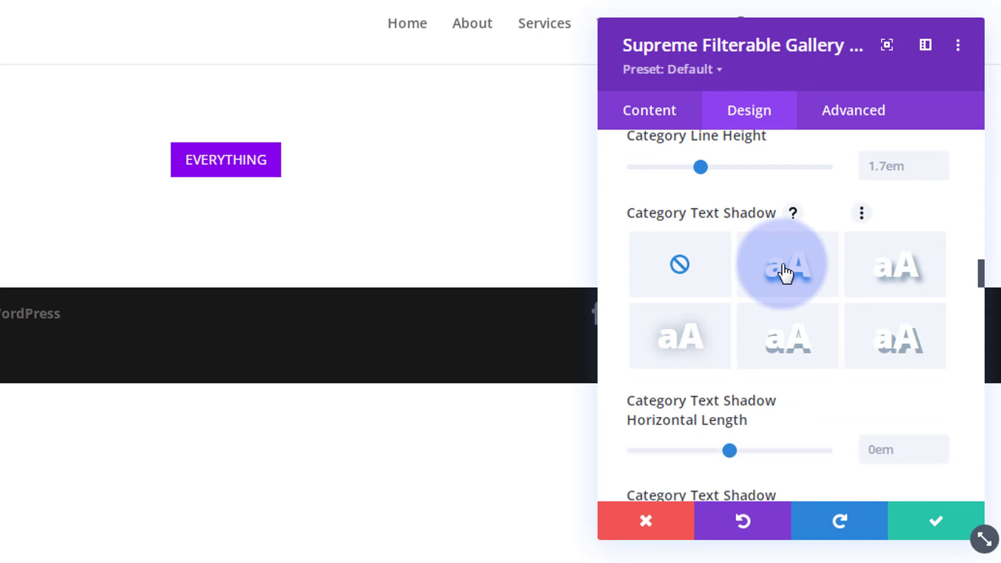
- Color the pagination with a blue #0c71c3 inactive background, a purple #8300e9 active background, and white inactive and active text
{"action": "scroll", "coordinate": [796, 295], "scroll_direction": "down", "scroll_amount": 10}
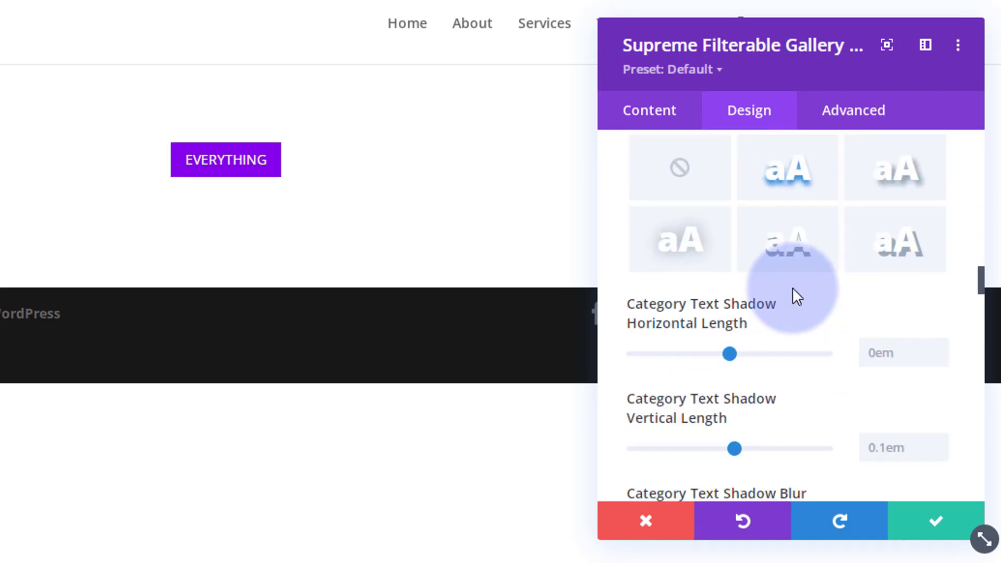
{"action": "scroll", "coordinate": [795, 290], "scroll_direction": "down", "scroll_amount": 4}
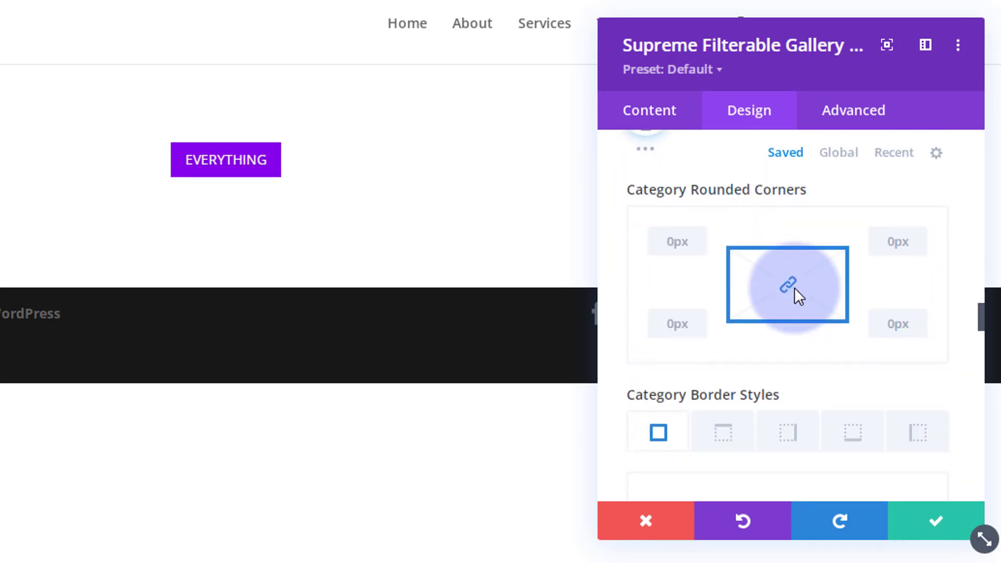
{"action": "scroll", "coordinate": [794, 290], "scroll_direction": "down", "scroll_amount": 10}
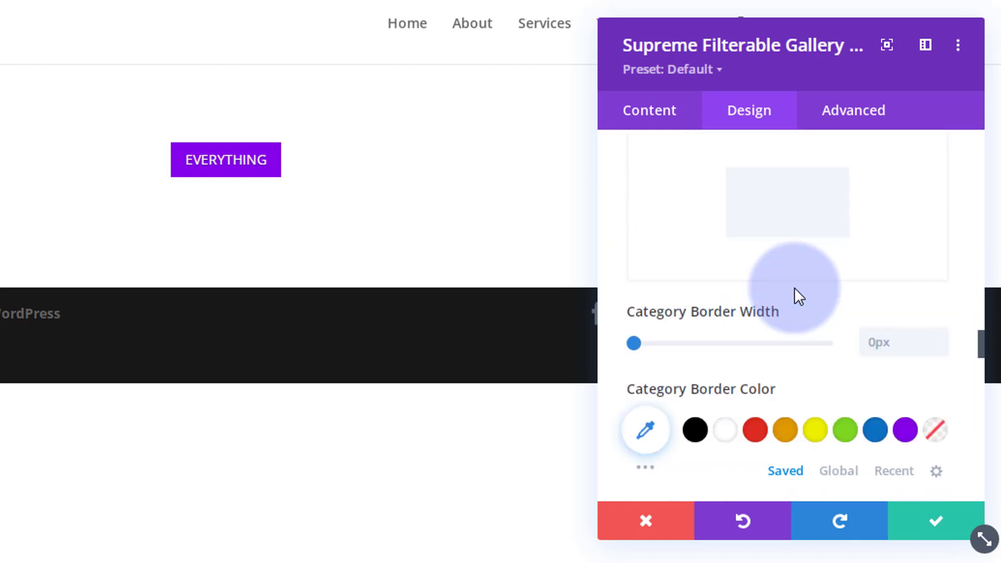
{"action": "scroll", "coordinate": [796, 291], "scroll_direction": "down", "scroll_amount": 8}
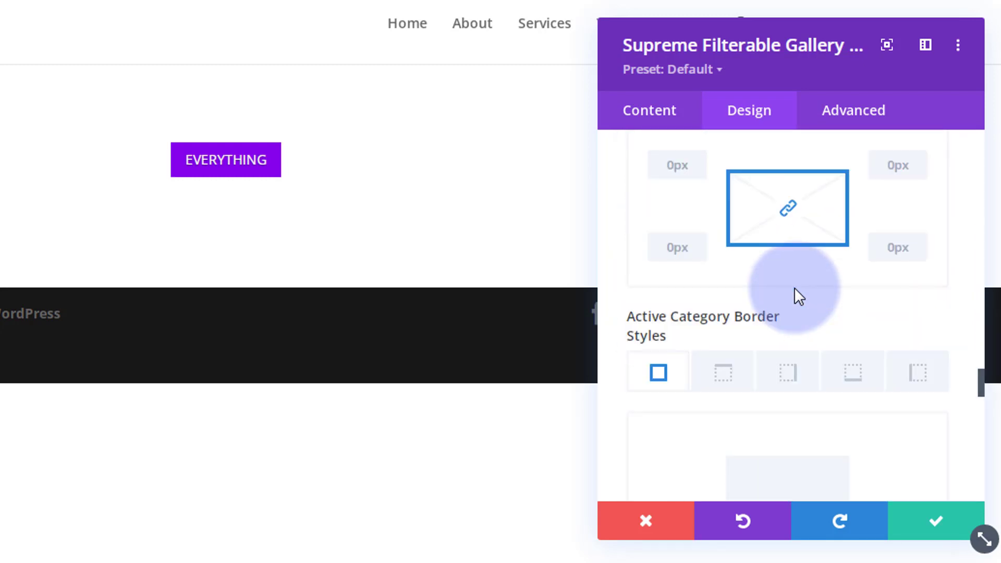
{"action": "scroll", "coordinate": [793, 286], "scroll_direction": "down", "scroll_amount": 10}
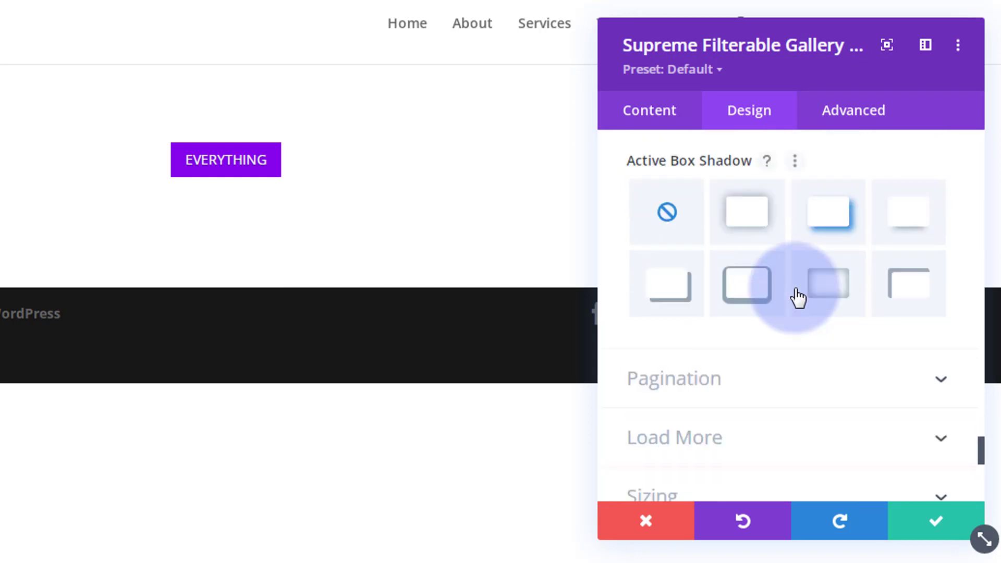
{"action": "scroll", "coordinate": [774, 293], "scroll_direction": "up", "scroll_amount": 2}
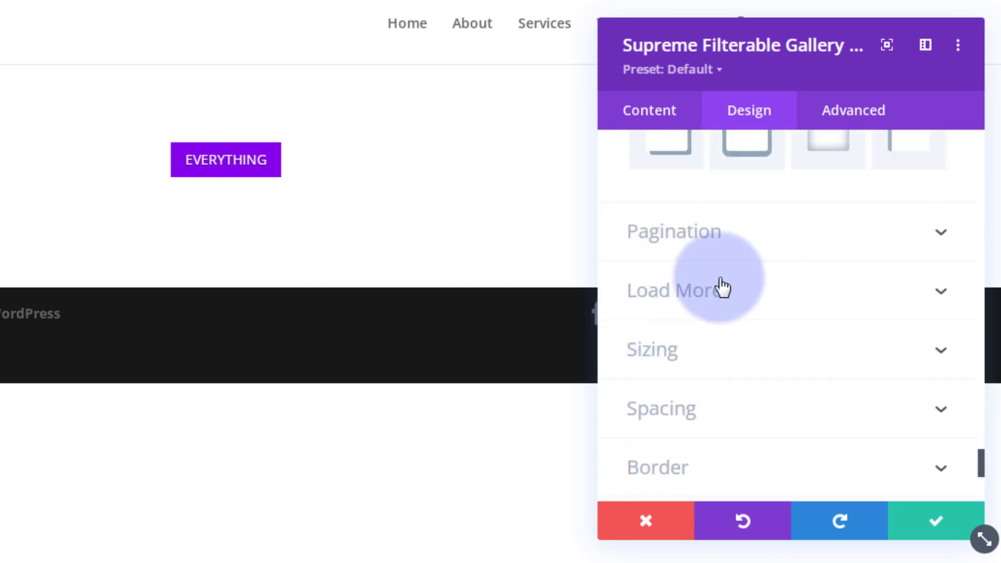
{"action": "left_click", "coordinate": [781, 241]}
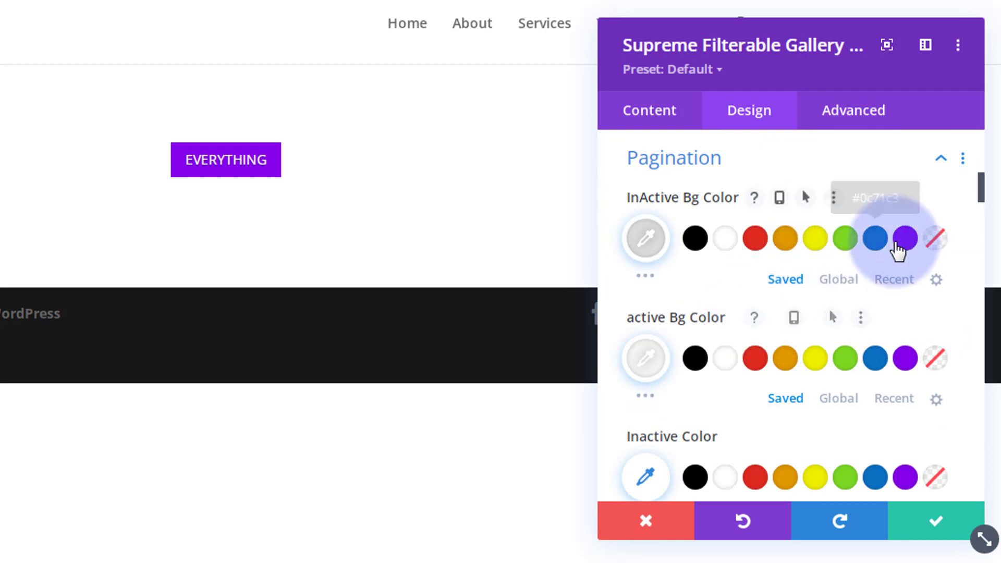
{"action": "left_click", "coordinate": [874, 241]}
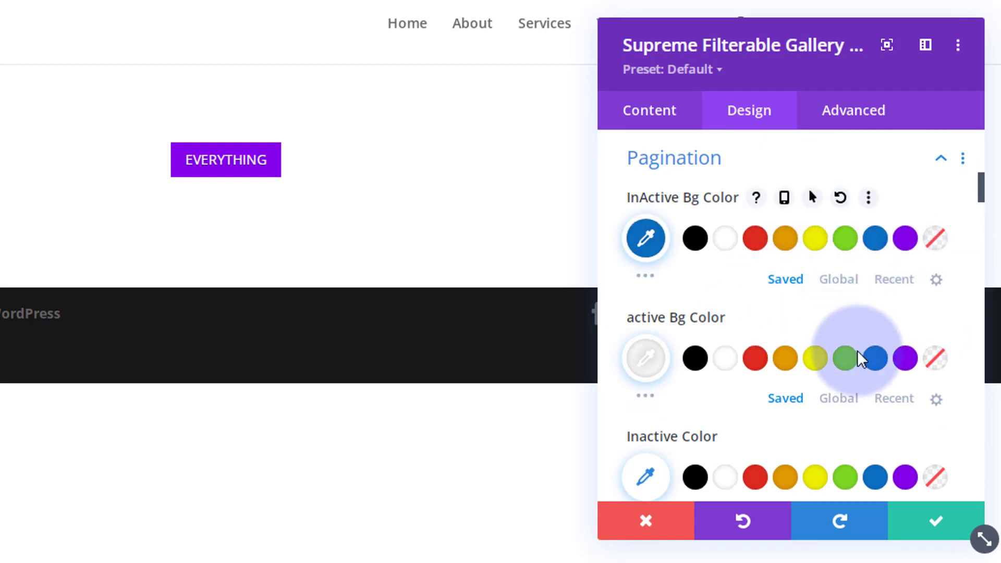
{"action": "scroll", "coordinate": [793, 328], "scroll_direction": "down", "scroll_amount": 2}
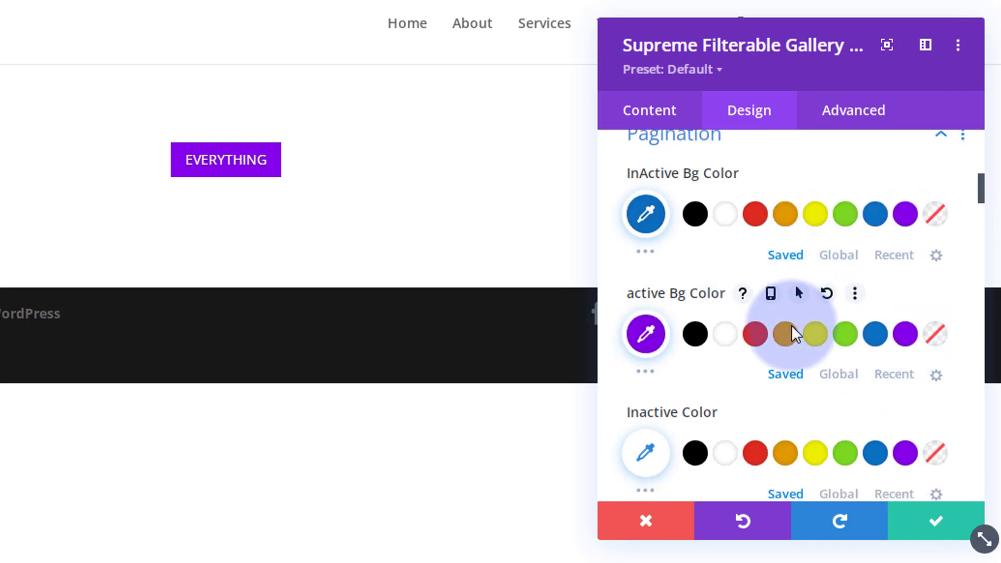
{"action": "left_click", "coordinate": [725, 383]}
{"action": "scroll", "coordinate": [729, 392], "scroll_direction": "down", "scroll_amount": 3}
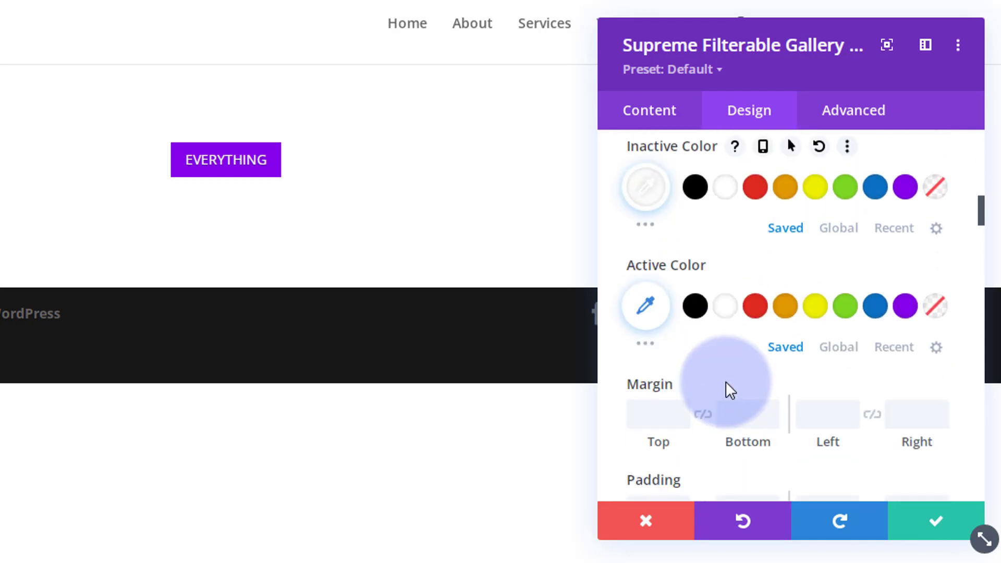
{"action": "left_click", "coordinate": [728, 312]}
- Make the pagination text uppercase
{"action": "scroll", "coordinate": [727, 313], "scroll_direction": "down", "scroll_amount": 5}
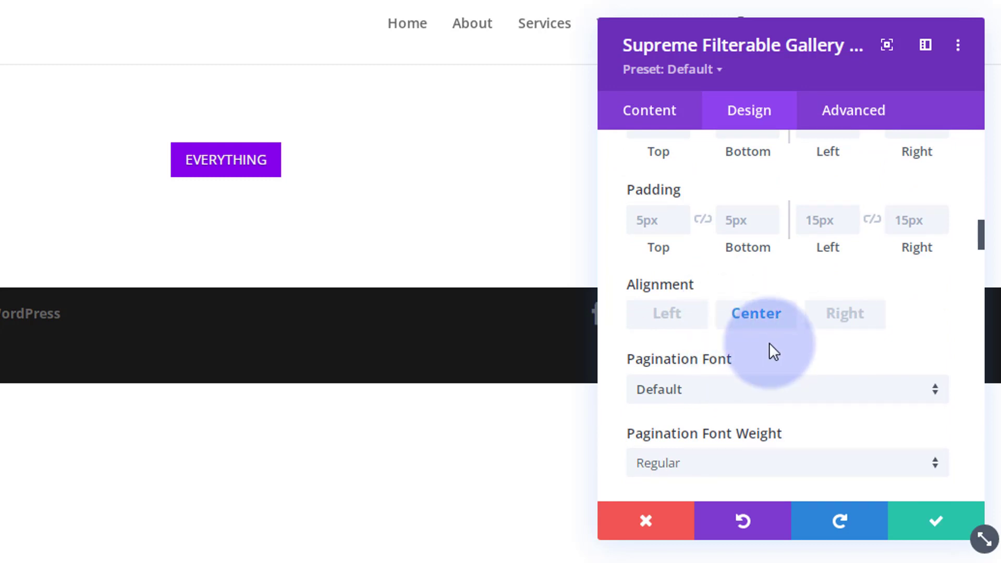
{"action": "scroll", "coordinate": [768, 342], "scroll_direction": "down", "scroll_amount": 4}
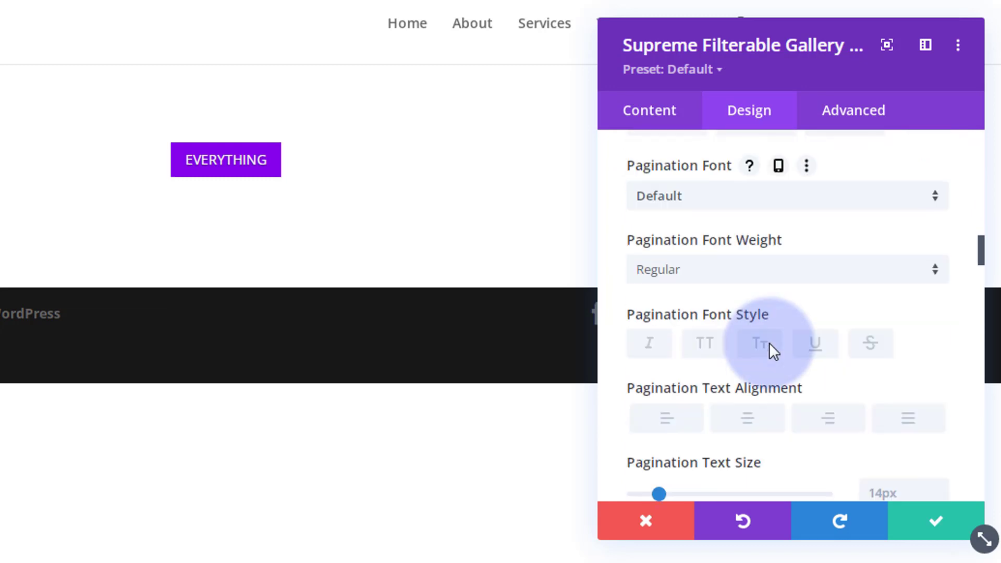
{"action": "left_click", "coordinate": [705, 344]}
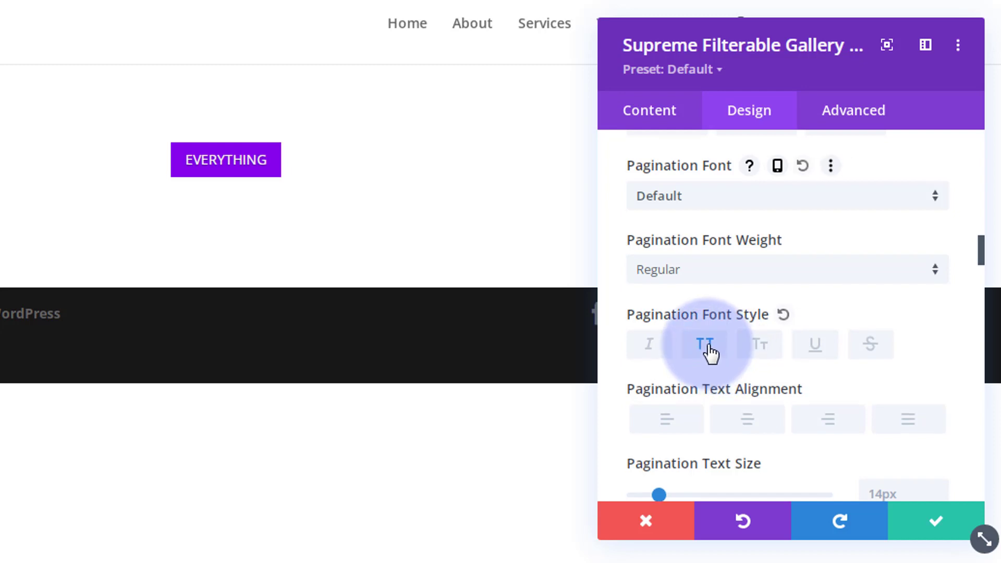
- Give the Load More button a blue #0c71c3 background for desktop and a purple #8300e9 background for its hover state
{"action": "scroll", "coordinate": [822, 326], "scroll_direction": "down", "scroll_amount": 12}
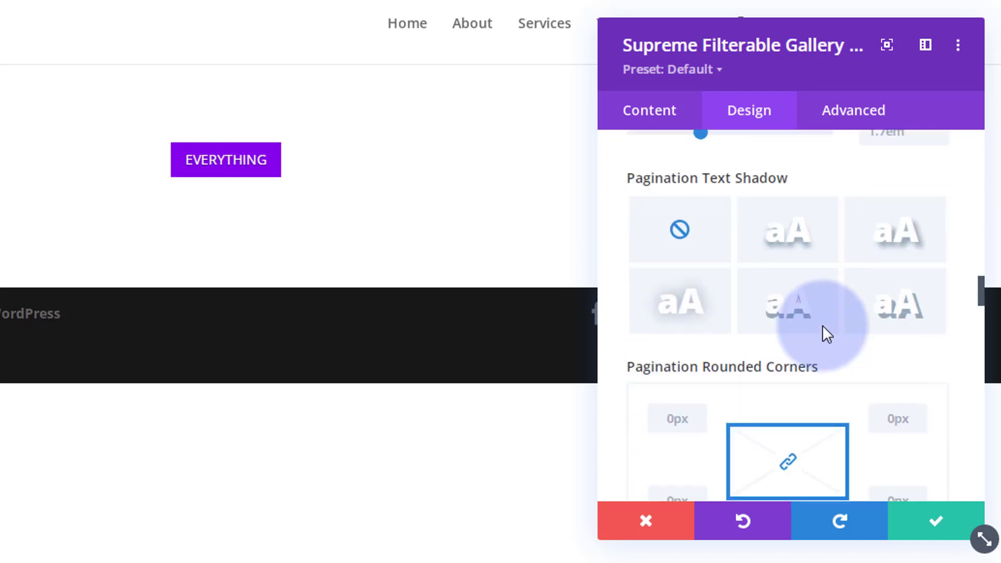
{"action": "scroll", "coordinate": [821, 324], "scroll_direction": "down", "scroll_amount": 9}
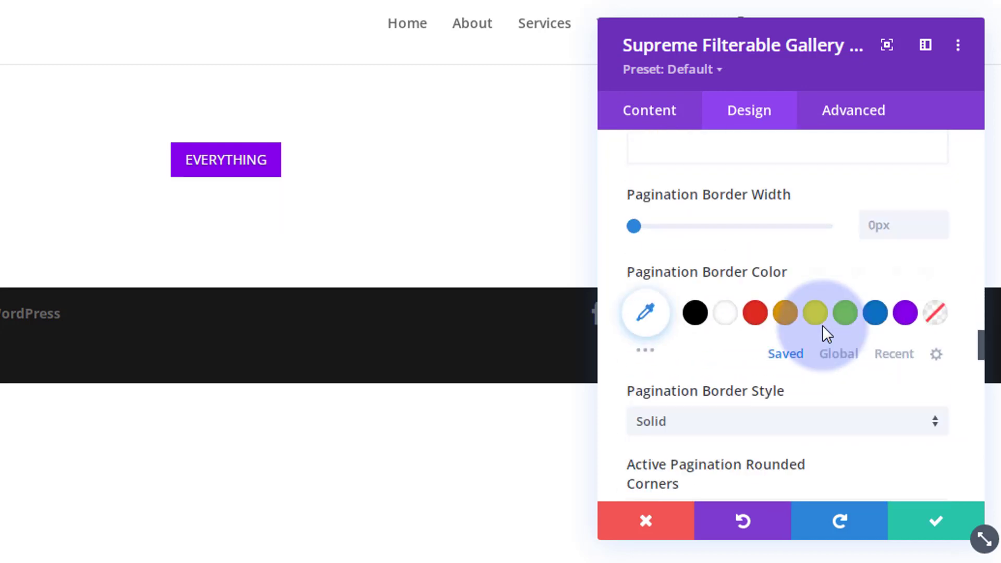
{"action": "scroll", "coordinate": [822, 324], "scroll_direction": "down", "scroll_amount": 10}
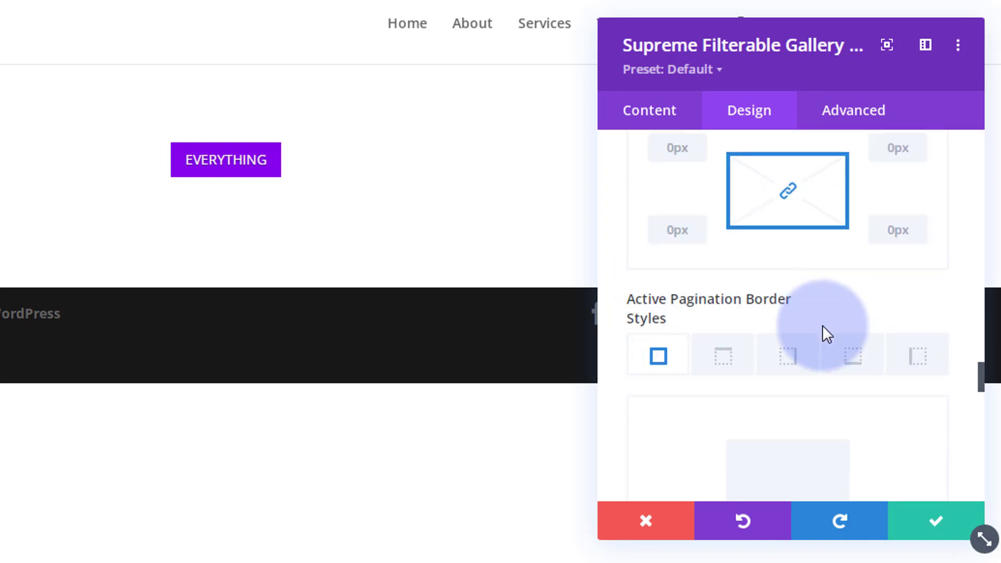
{"action": "scroll", "coordinate": [821, 325], "scroll_direction": "down", "scroll_amount": 12}
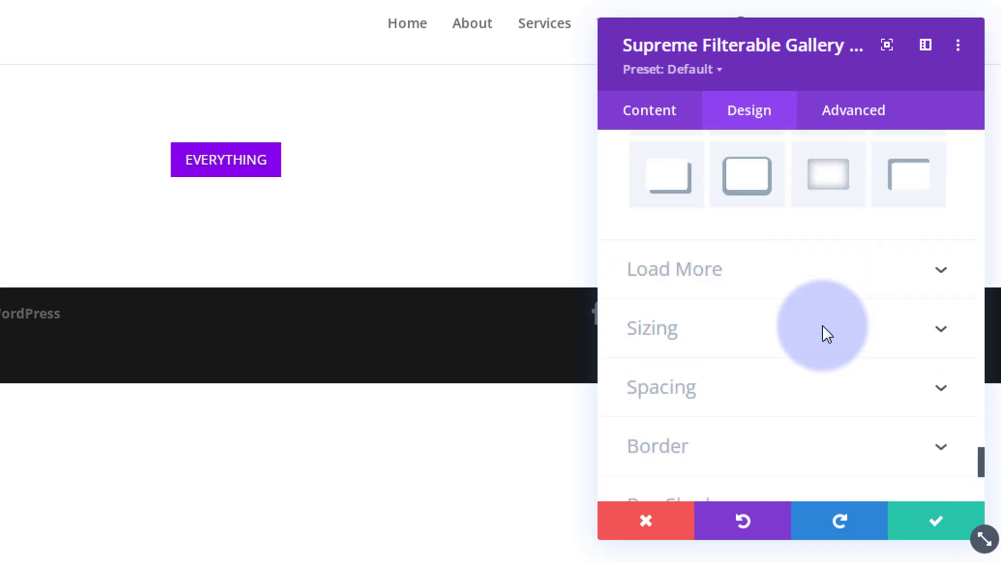
{"action": "left_click", "coordinate": [826, 254]}
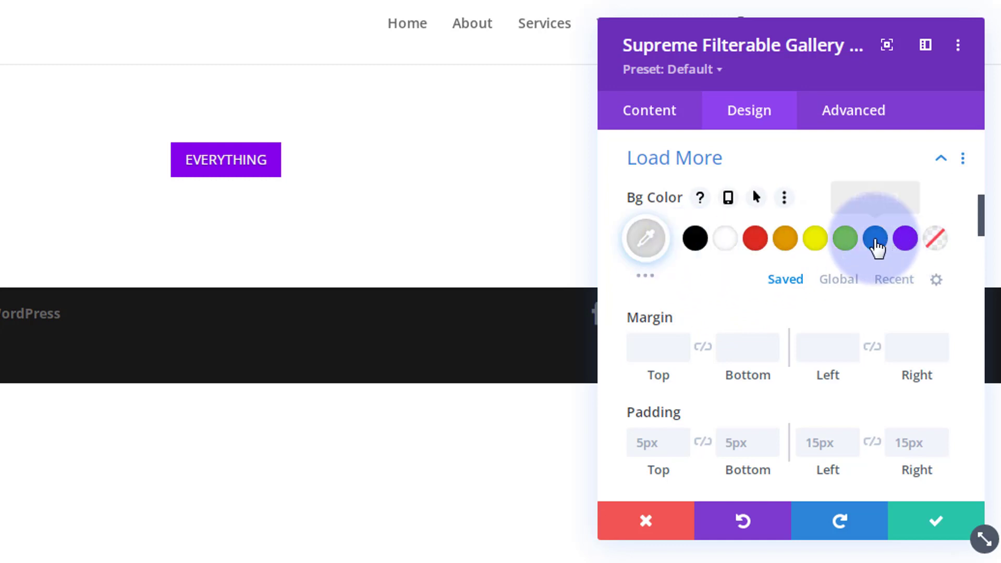
{"action": "left_click", "coordinate": [876, 241]}
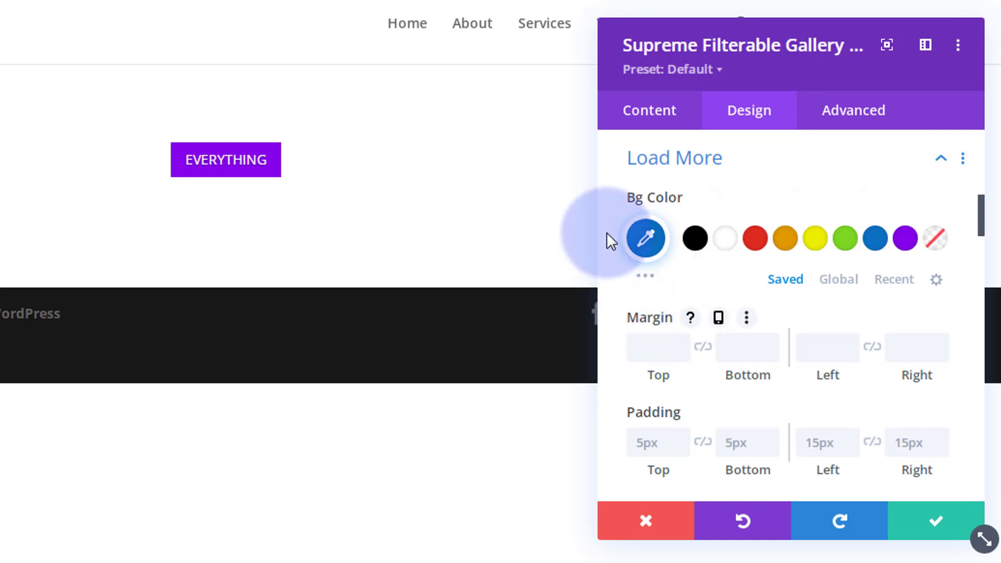
{"action": "mouse_move", "coordinate": [649, 193]}
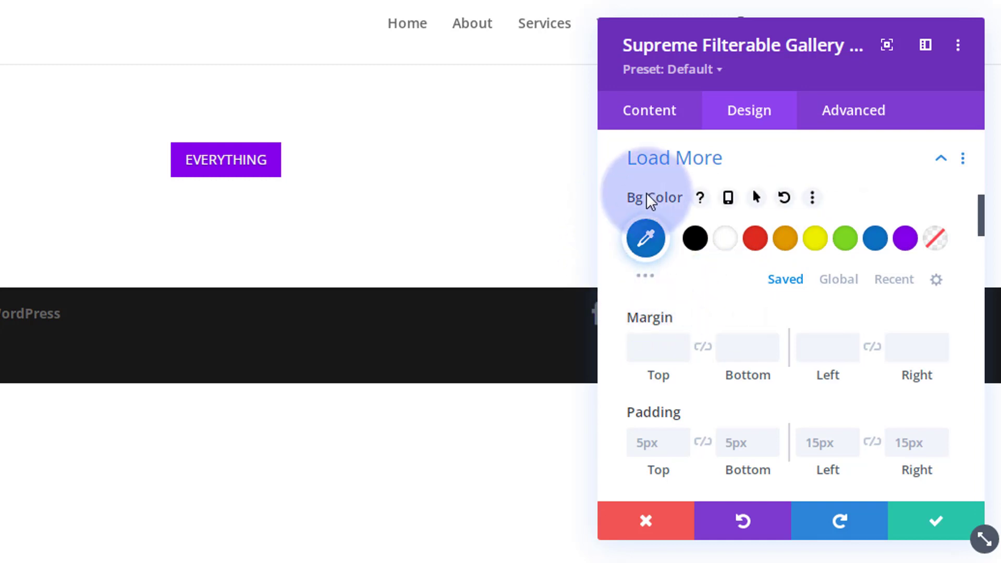
{"action": "left_click", "coordinate": [756, 199]}
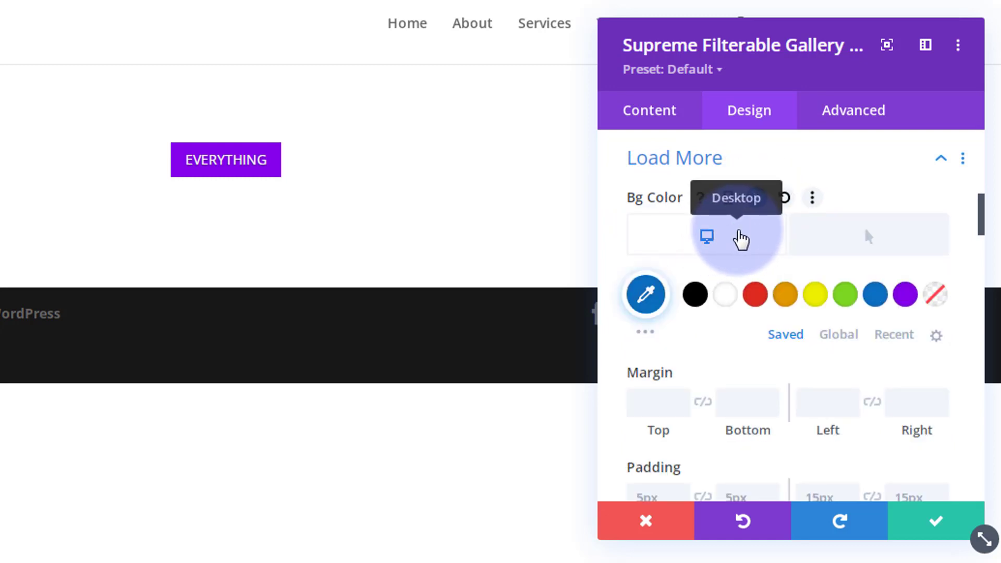
{"action": "left_click", "coordinate": [857, 245]}
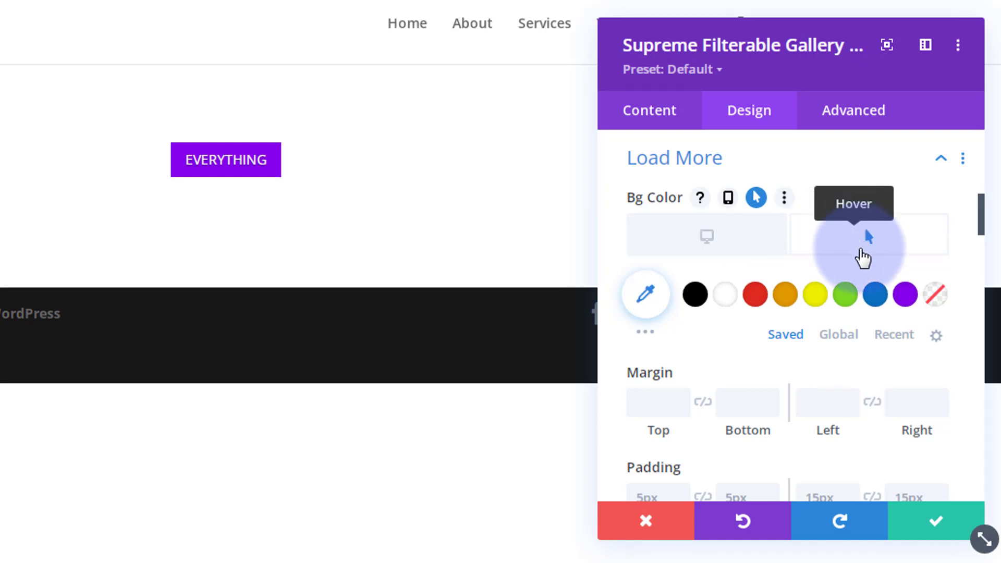
{"action": "left_click", "coordinate": [905, 295]}
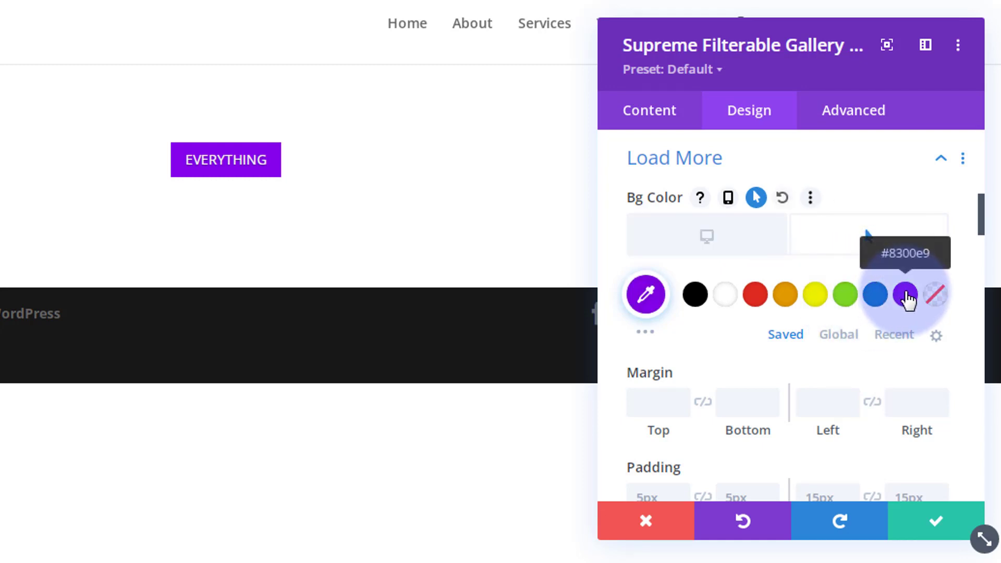
{"action": "left_click", "coordinate": [679, 243]}
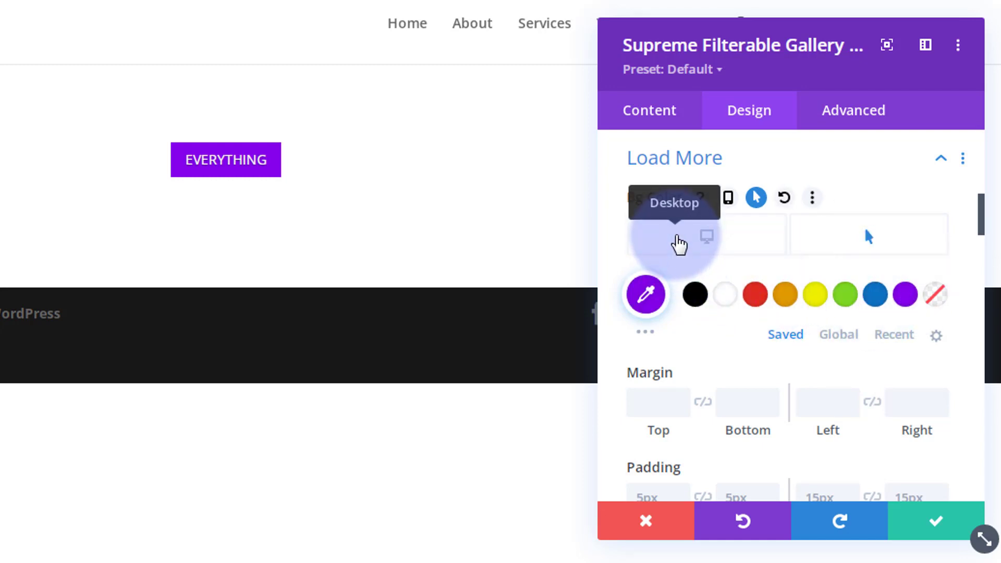
{"action": "left_click", "coordinate": [755, 302]}
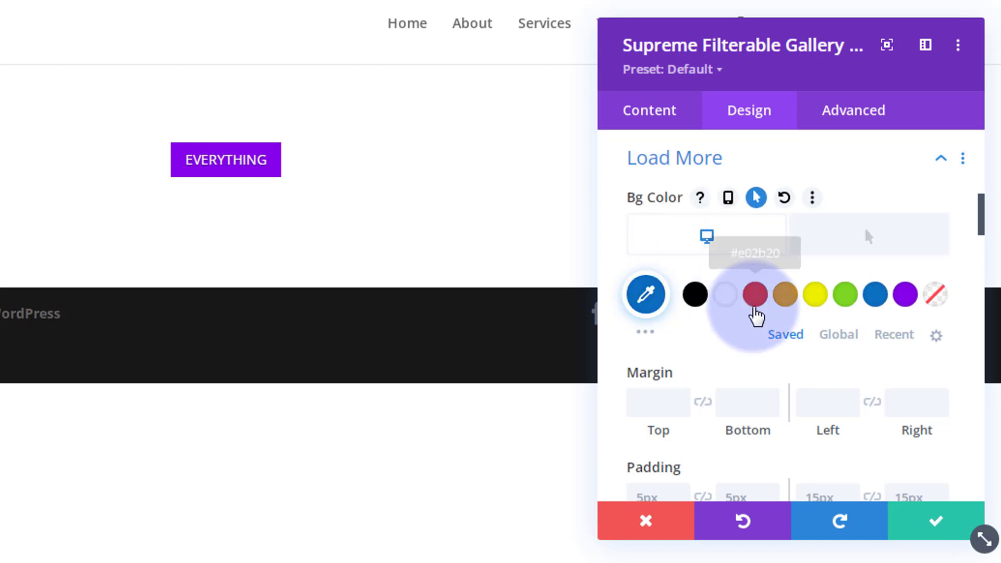
- Make the Load More button text uppercase and color it white
{"action": "scroll", "coordinate": [754, 308], "scroll_direction": "down", "scroll_amount": 4}
{"action": "scroll", "coordinate": [756, 308], "scroll_direction": "down", "scroll_amount": 4}
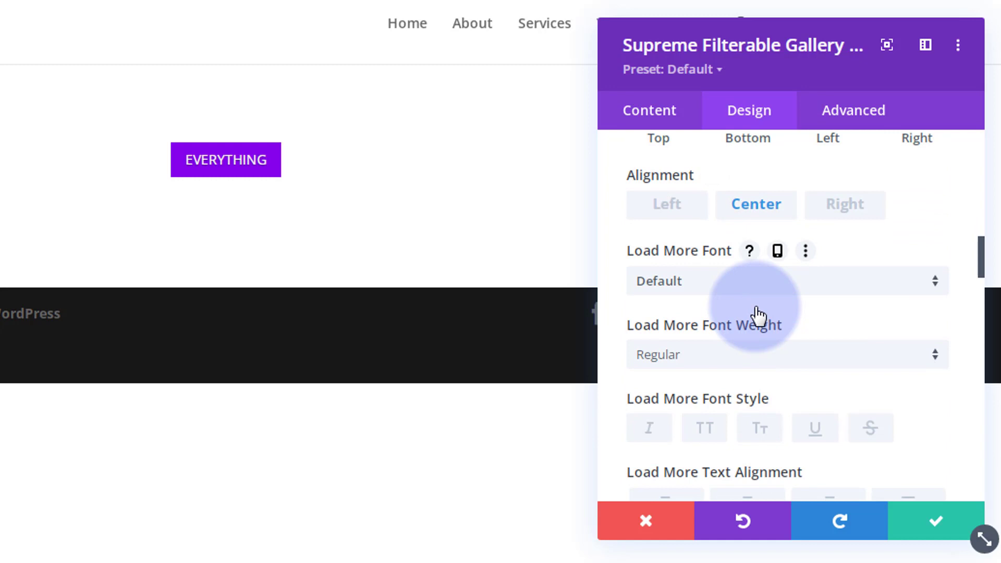
{"action": "scroll", "coordinate": [768, 317], "scroll_direction": "down", "scroll_amount": 2}
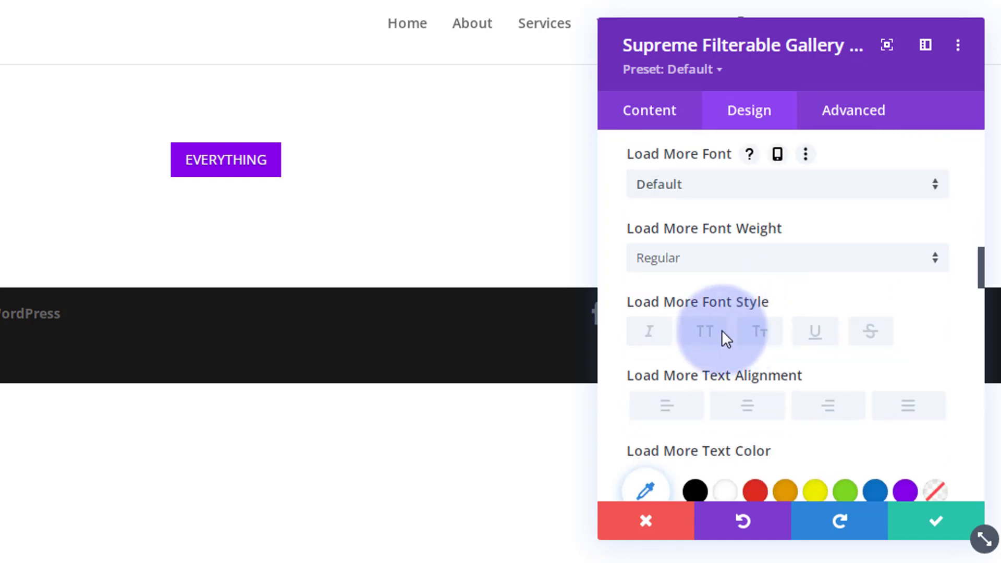
{"action": "left_click", "coordinate": [701, 331]}
{"action": "scroll", "coordinate": [769, 315], "scroll_direction": "down", "scroll_amount": 6}
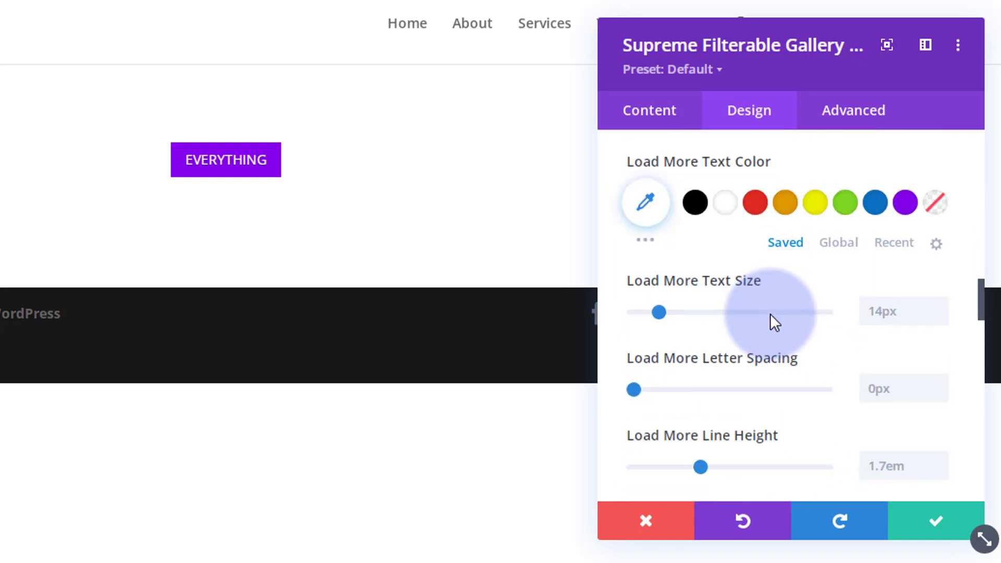
{"action": "left_click", "coordinate": [725, 204]}
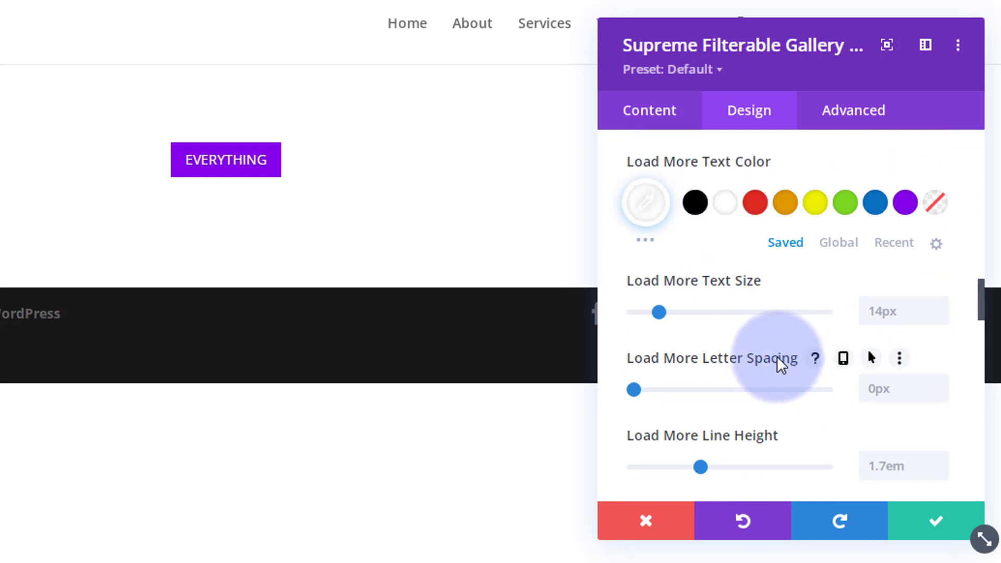
- Look over the remaining Load More and module design options, and reopen the gallery's General content settings
{"action": "scroll", "coordinate": [777, 357], "scroll_direction": "down", "scroll_amount": 6}
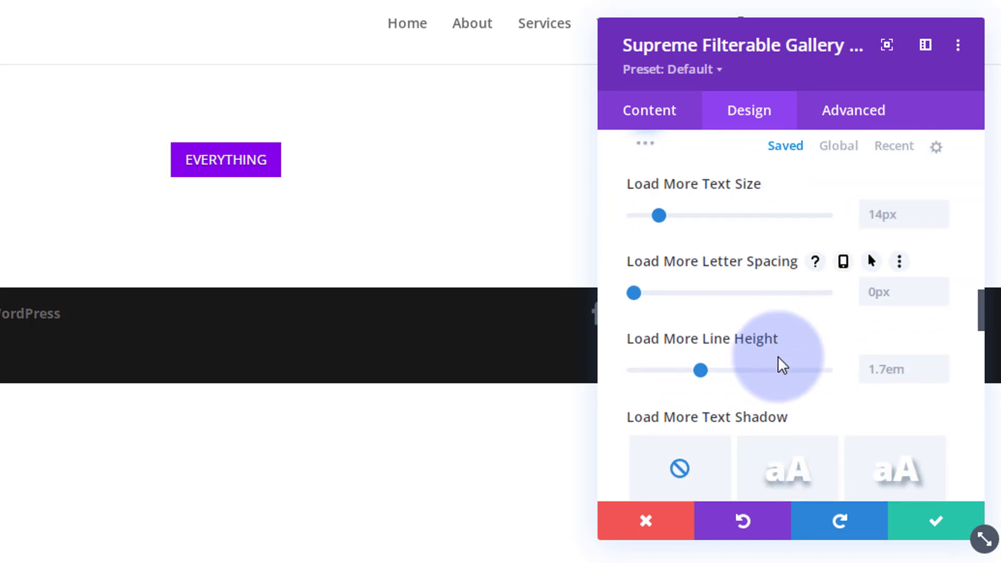
{"action": "scroll", "coordinate": [778, 356], "scroll_direction": "down", "scroll_amount": 15}
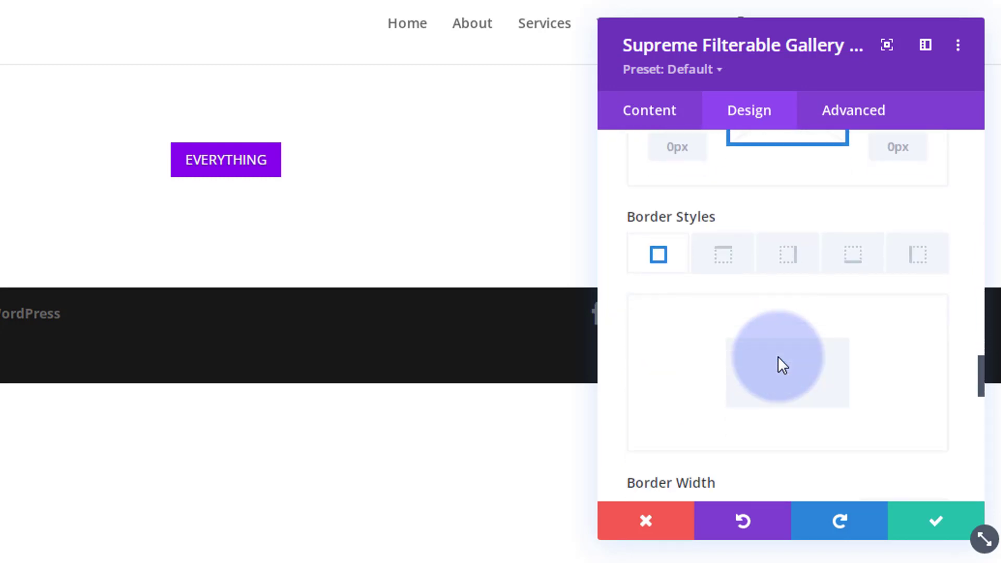
{"action": "scroll", "coordinate": [777, 356], "scroll_direction": "down", "scroll_amount": 8}
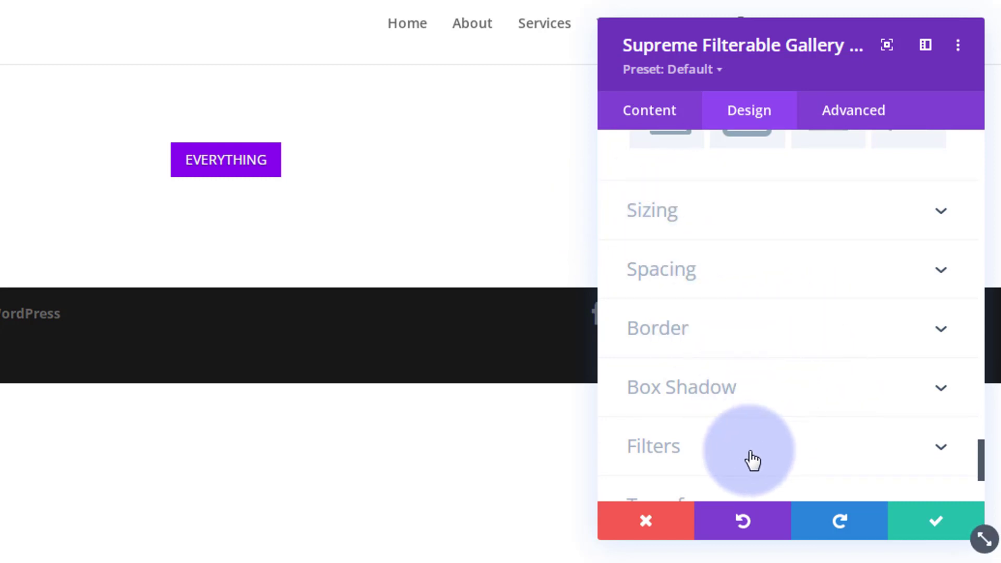
{"action": "scroll", "coordinate": [738, 458], "scroll_direction": "down", "scroll_amount": 2}
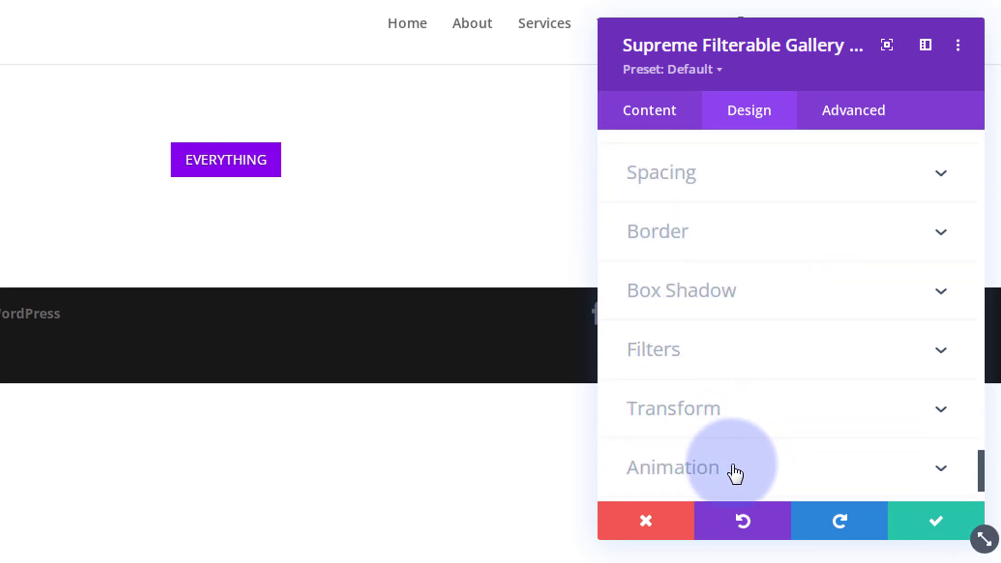
{"action": "left_click", "coordinate": [650, 112]}
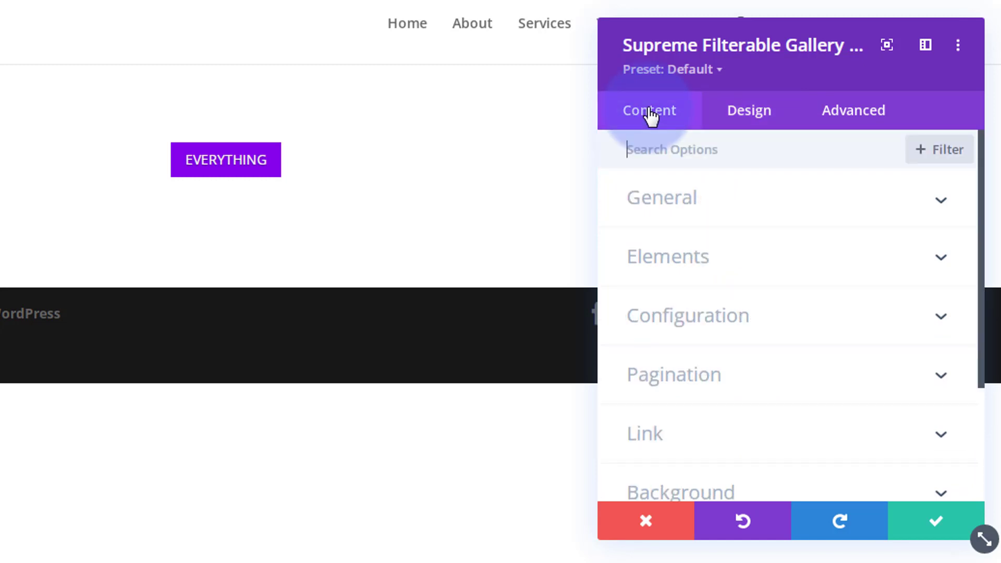
{"action": "left_click", "coordinate": [797, 205]}
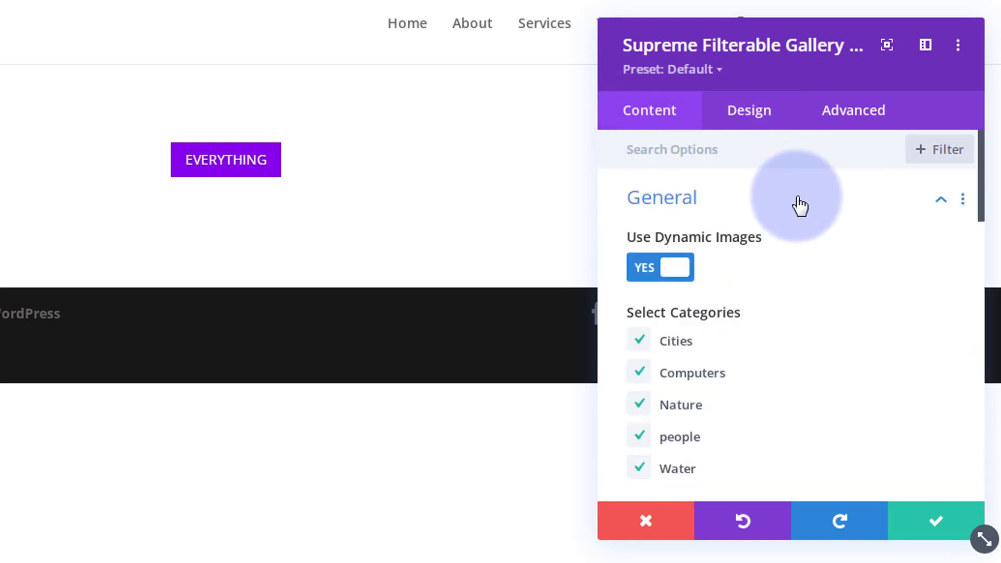
- Review the gallery module's General, Elements and Configuration content settings, including columns, layout, display toggles and images per page
{"action": "scroll", "coordinate": [823, 288], "scroll_direction": "down", "scroll_amount": 3}
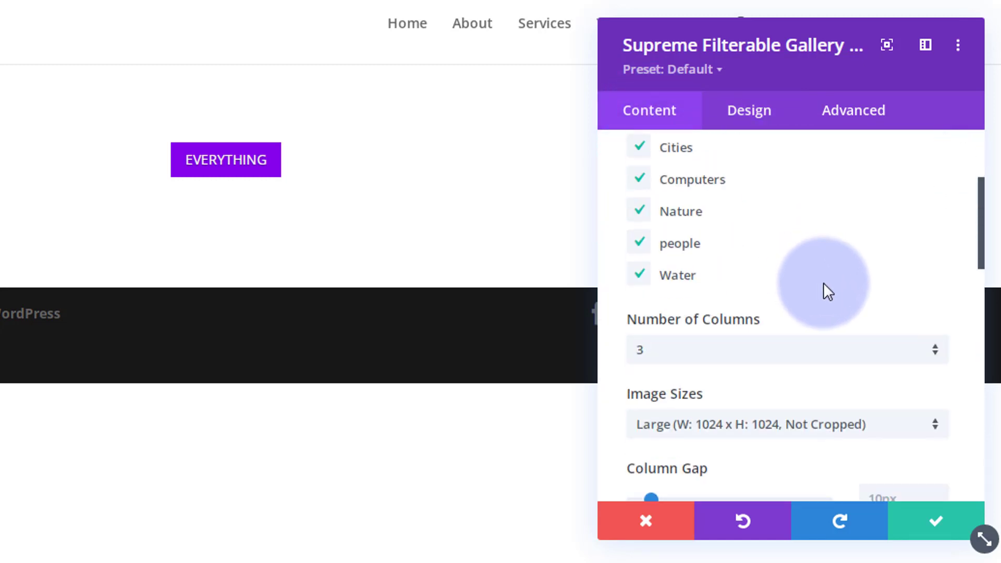
{"action": "scroll", "coordinate": [824, 289], "scroll_direction": "down", "scroll_amount": 2}
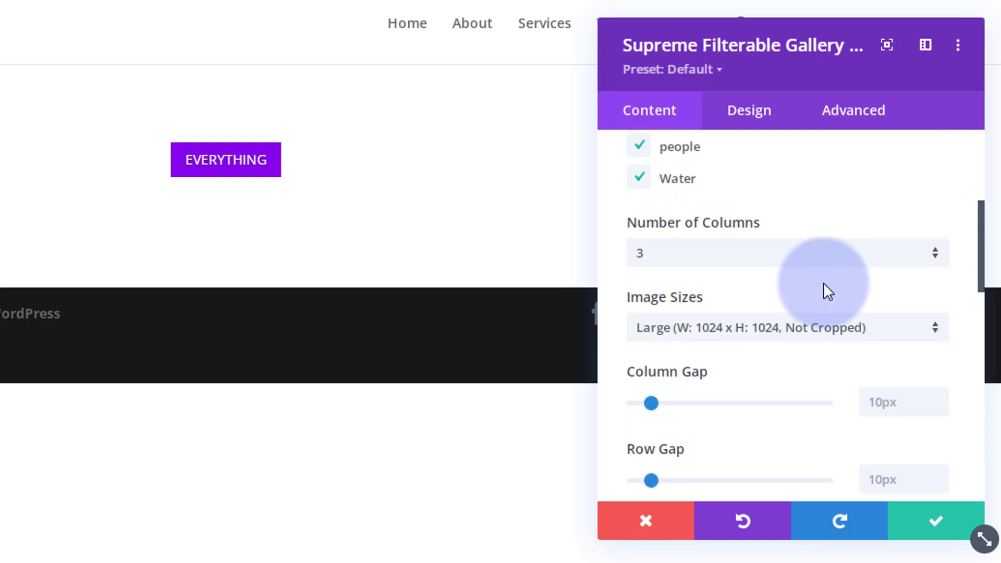
{"action": "scroll", "coordinate": [824, 283], "scroll_direction": "down", "scroll_amount": 8}
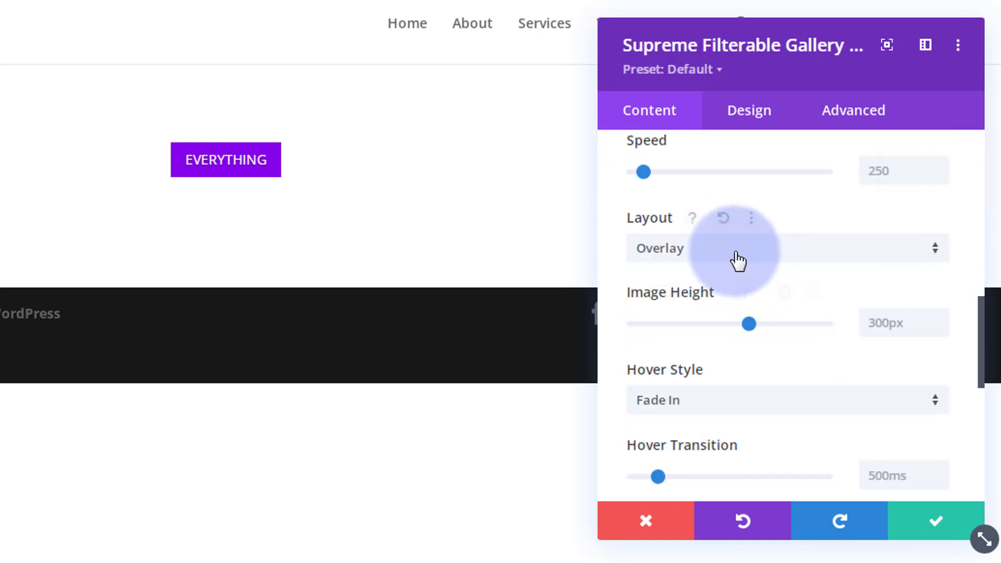
{"action": "scroll", "coordinate": [769, 302], "scroll_direction": "down", "scroll_amount": 2}
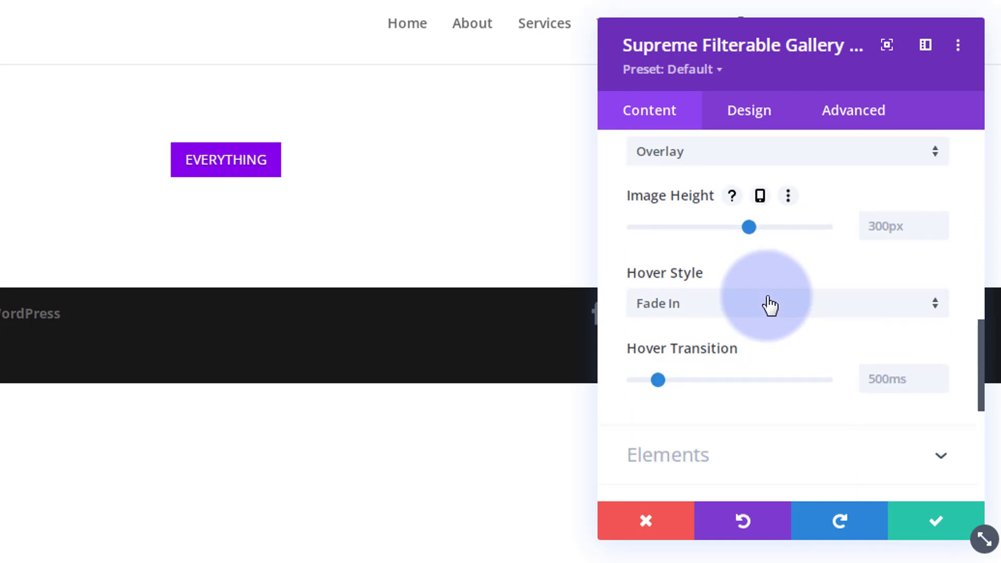
{"action": "scroll", "coordinate": [769, 304], "scroll_direction": "down", "scroll_amount": 2}
{"action": "left_click", "coordinate": [798, 371]}
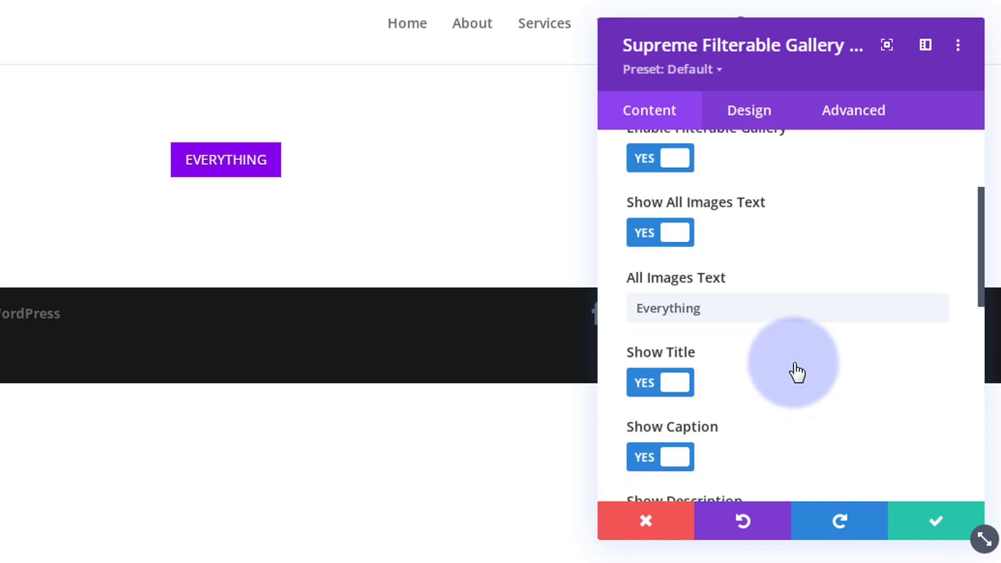
{"action": "scroll", "coordinate": [772, 355], "scroll_direction": "up", "scroll_amount": 1}
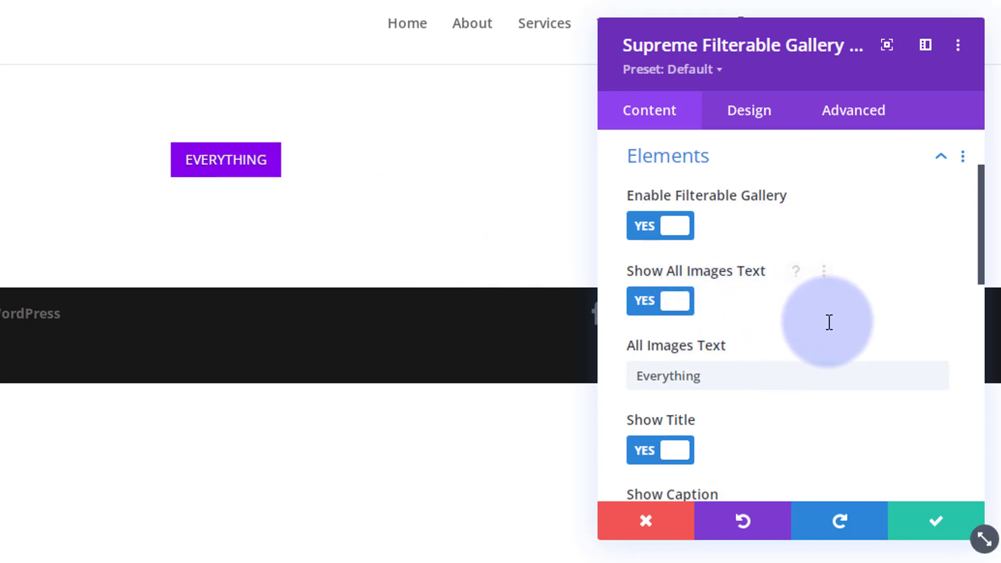
{"action": "scroll", "coordinate": [829, 321], "scroll_direction": "down", "scroll_amount": 10}
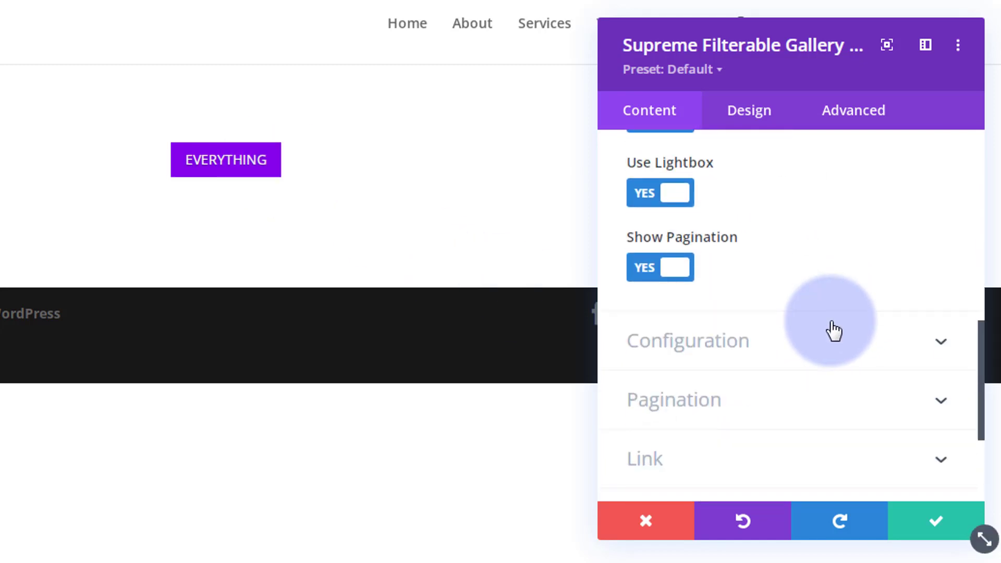
{"action": "left_click", "coordinate": [837, 347]}
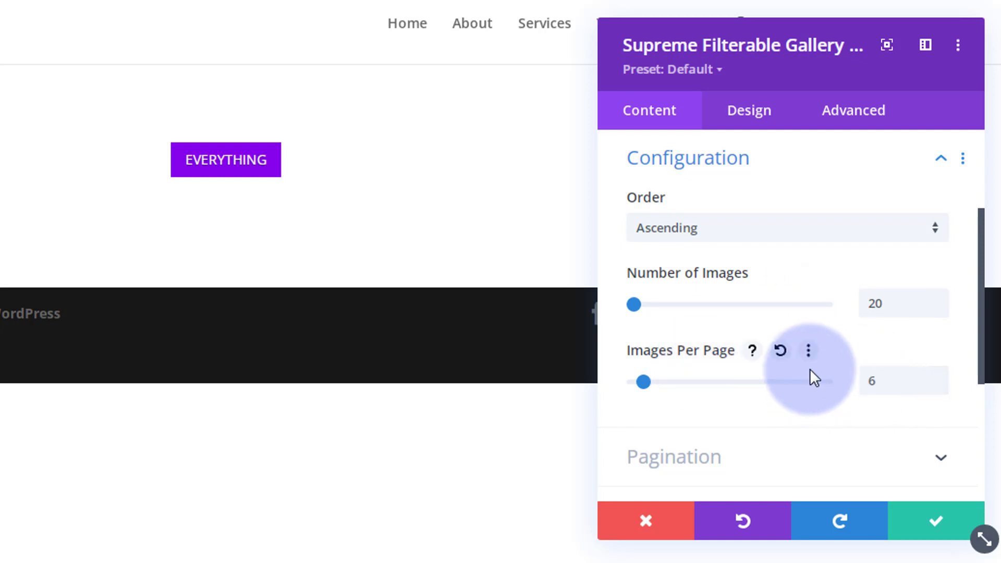
{"action": "scroll", "coordinate": [810, 371], "scroll_direction": "down", "scroll_amount": 2}
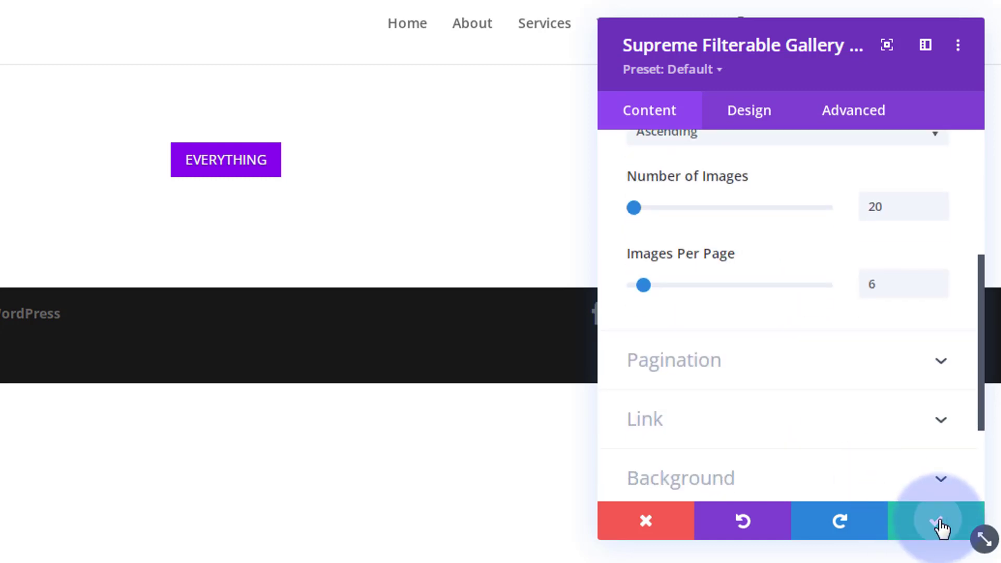
- Save the gallery module settings and the page draft, and exit the Visual Builder to the live page
{"action": "left_click", "coordinate": [923, 542]}
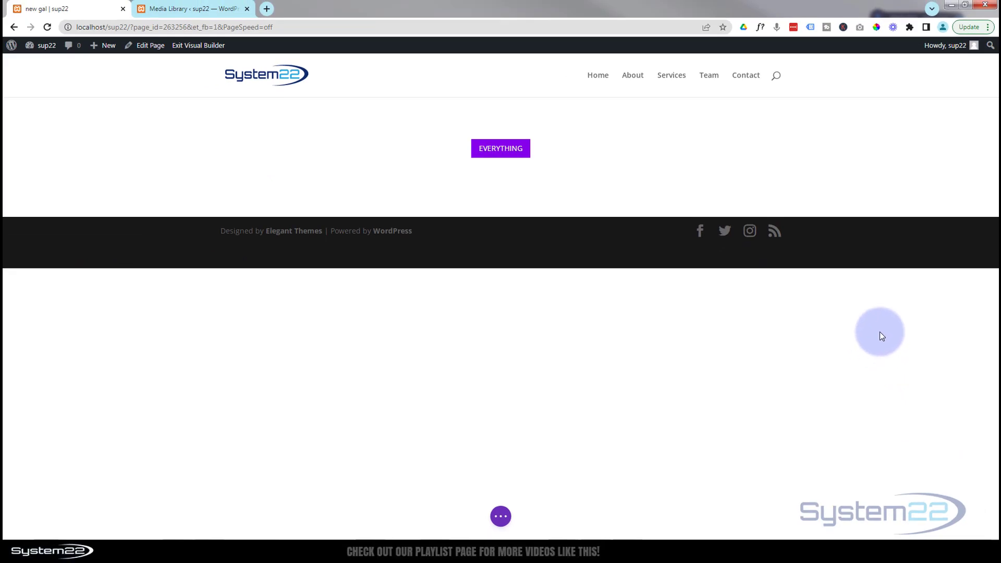
{"action": "left_click", "coordinate": [501, 516]}
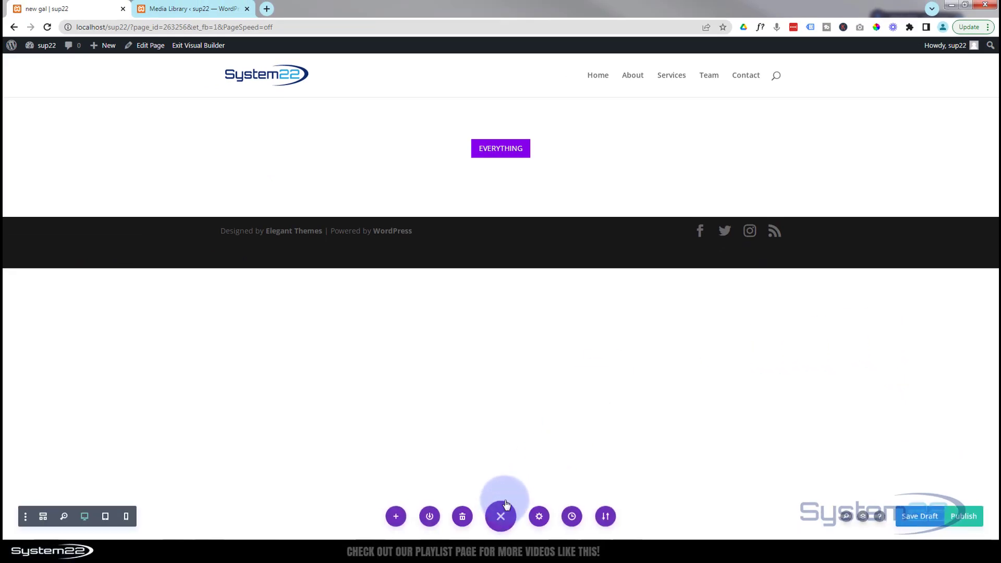
{"action": "left_click", "coordinate": [919, 517]}
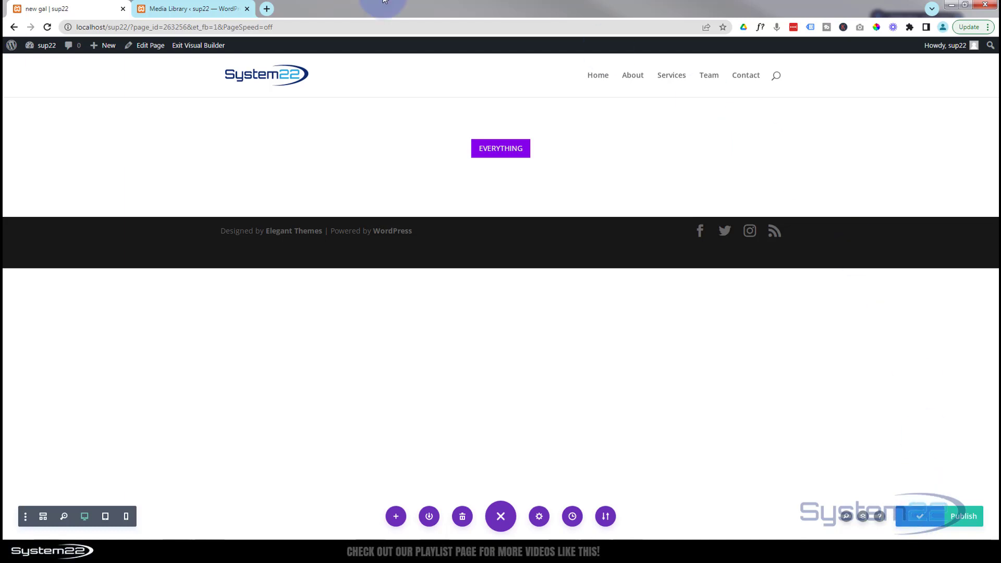
{"action": "left_click", "coordinate": [195, 46]}
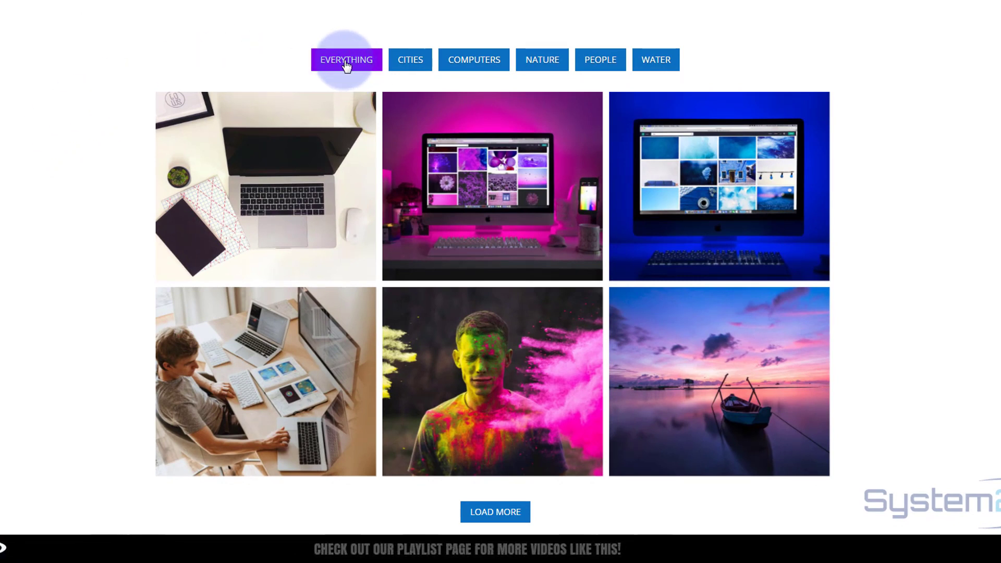
- Test the Load More button on the live gallery by loading further images twice and looking through them
{"action": "mouse_move", "coordinate": [209, 123]}
{"action": "scroll", "coordinate": [208, 122], "scroll_direction": "down", "scroll_amount": 4}
{"action": "scroll", "coordinate": [216, 123], "scroll_direction": "up", "scroll_amount": 4}
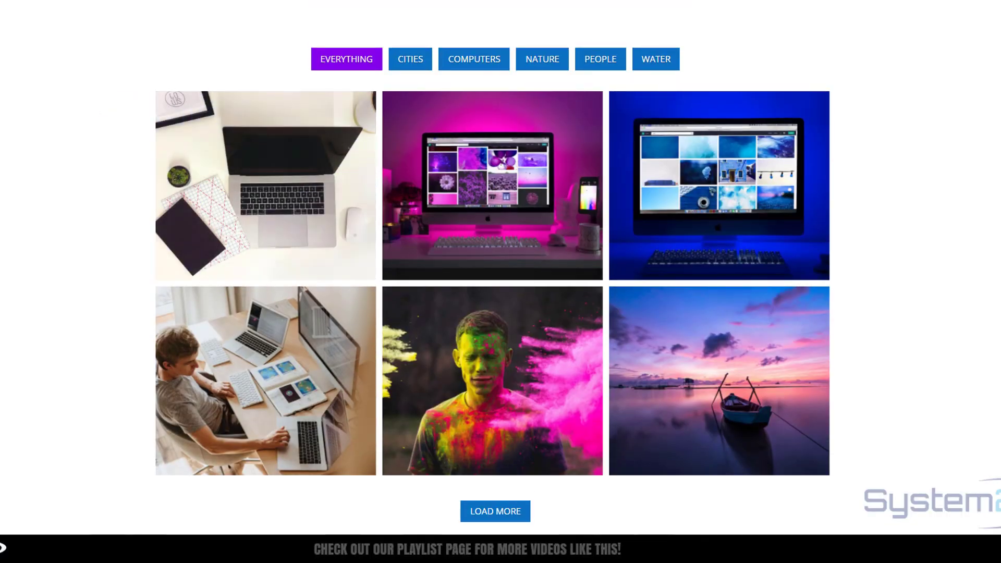
{"action": "left_click", "coordinate": [500, 513]}
{"action": "scroll", "coordinate": [120, 349], "scroll_direction": "down", "scroll_amount": 3}
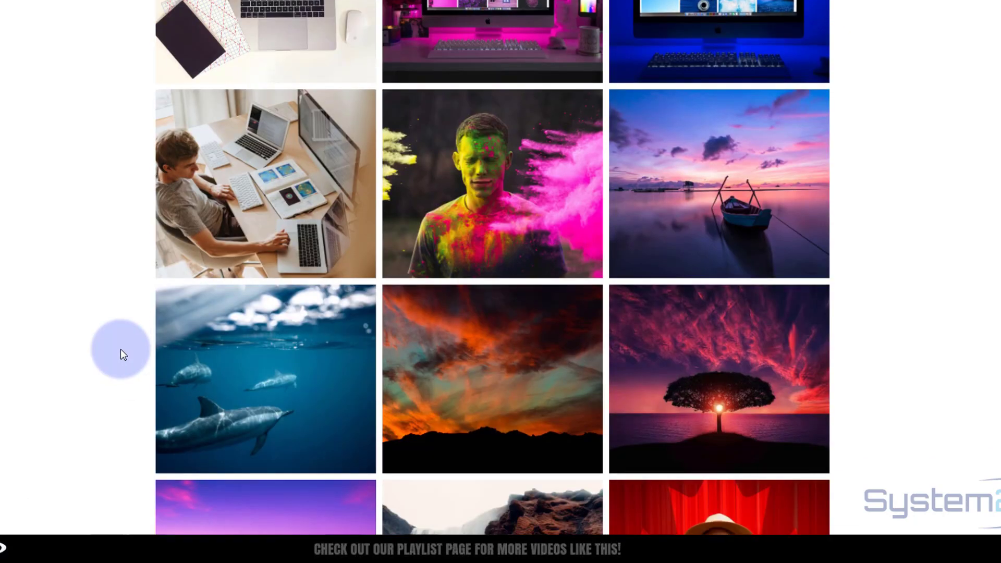
{"action": "scroll", "coordinate": [120, 349], "scroll_direction": "down", "scroll_amount": 4}
{"action": "left_click", "coordinate": [513, 464]}
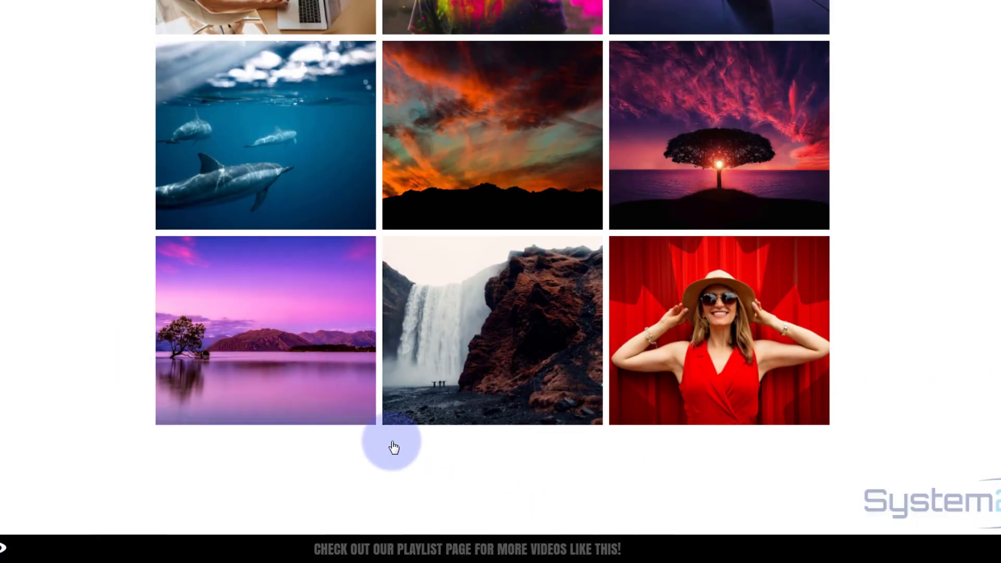
{"action": "scroll", "coordinate": [79, 285], "scroll_direction": "down", "scroll_amount": 6}
{"action": "scroll", "coordinate": [79, 286], "scroll_direction": "up", "scroll_amount": 4}
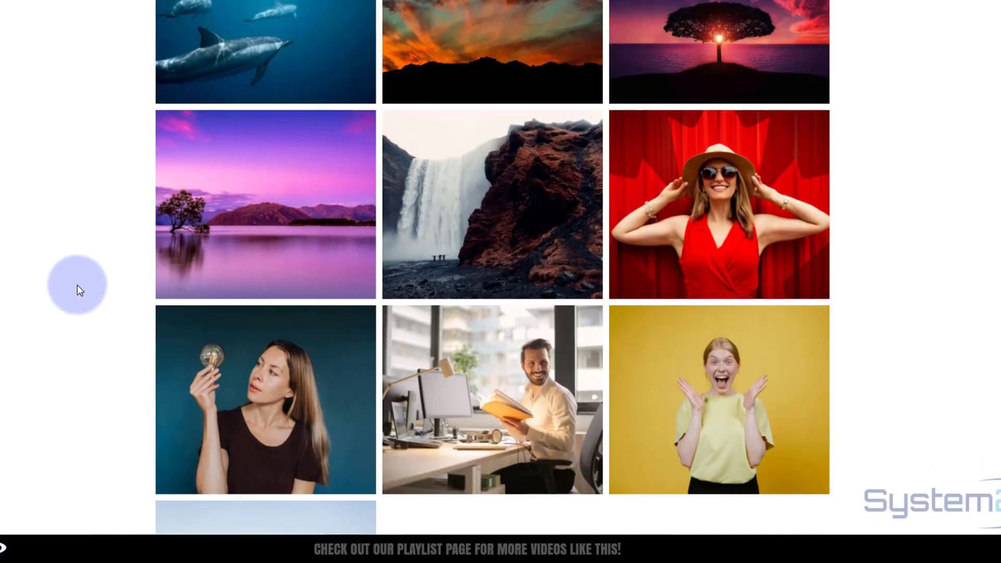
{"action": "scroll", "coordinate": [77, 285], "scroll_direction": "up", "scroll_amount": 9}
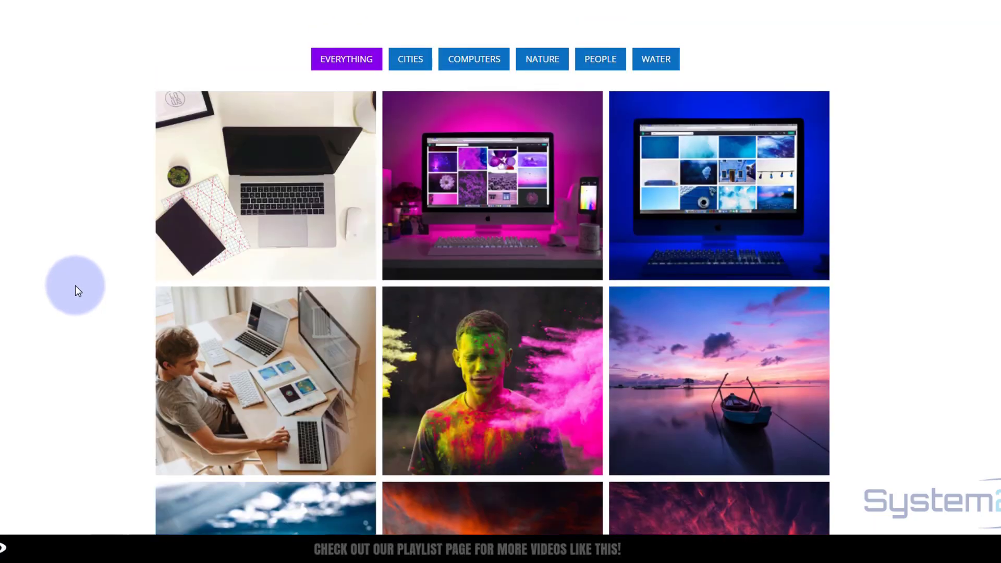
- Filter the live gallery in turn by Cities, Computers, Nature, People and Water to check each category
{"action": "left_click", "coordinate": [417, 61]}
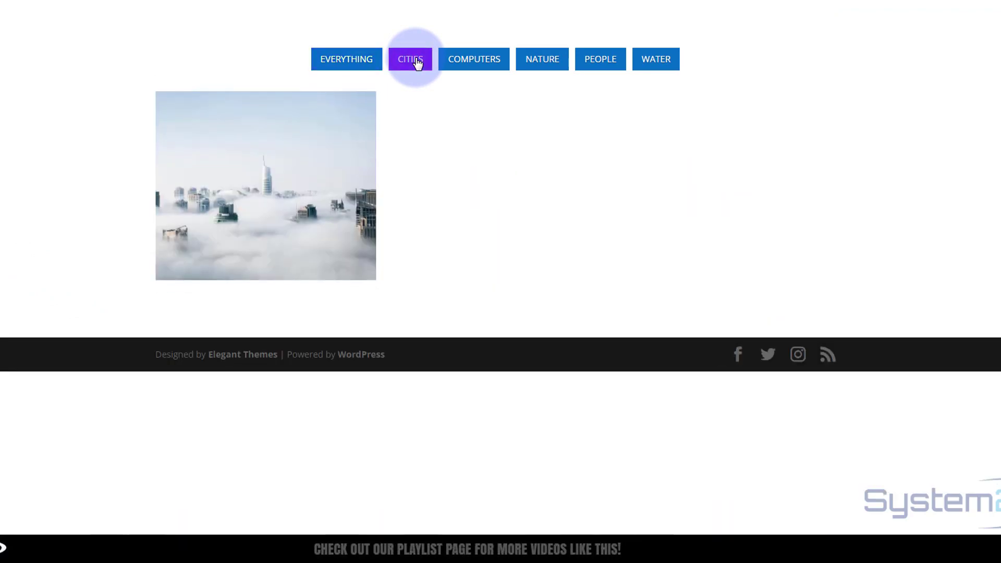
{"action": "left_click", "coordinate": [475, 61]}
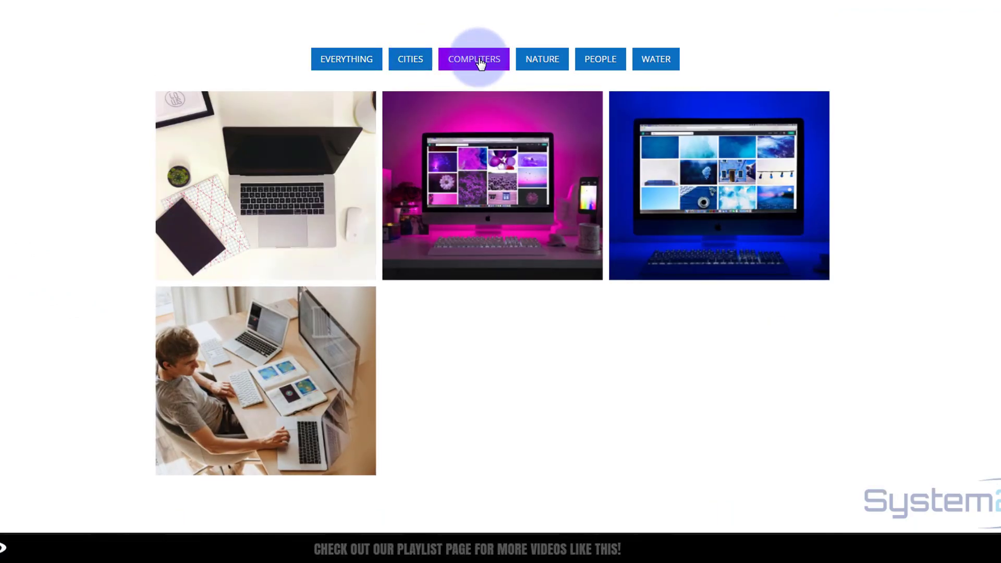
{"action": "left_click", "coordinate": [545, 65]}
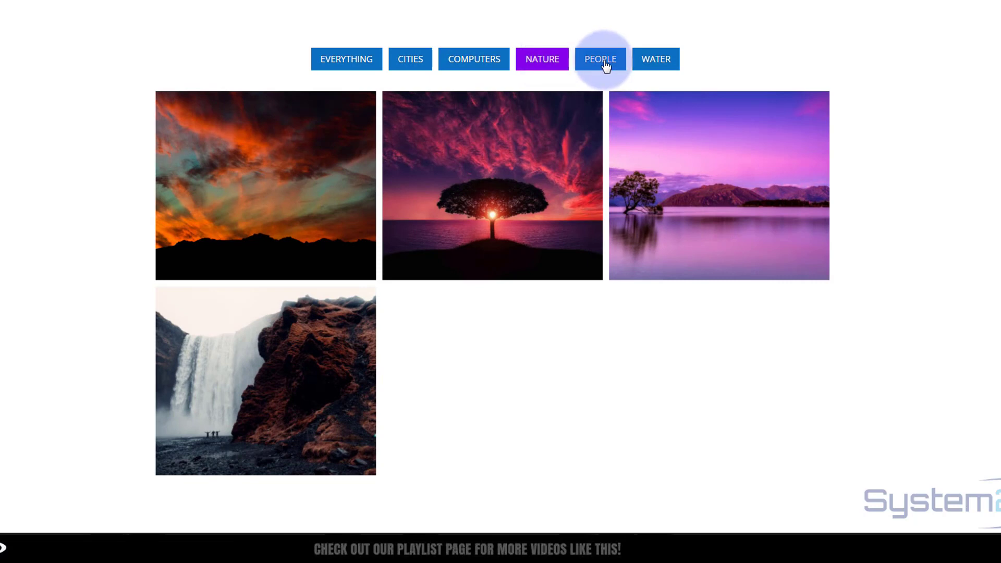
{"action": "left_click", "coordinate": [605, 66]}
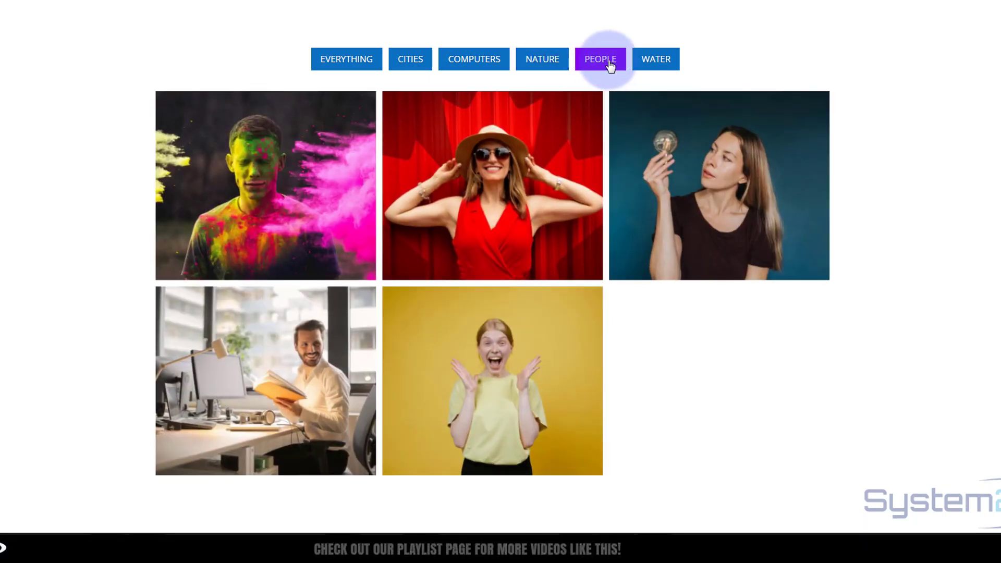
{"action": "left_click", "coordinate": [665, 61]}
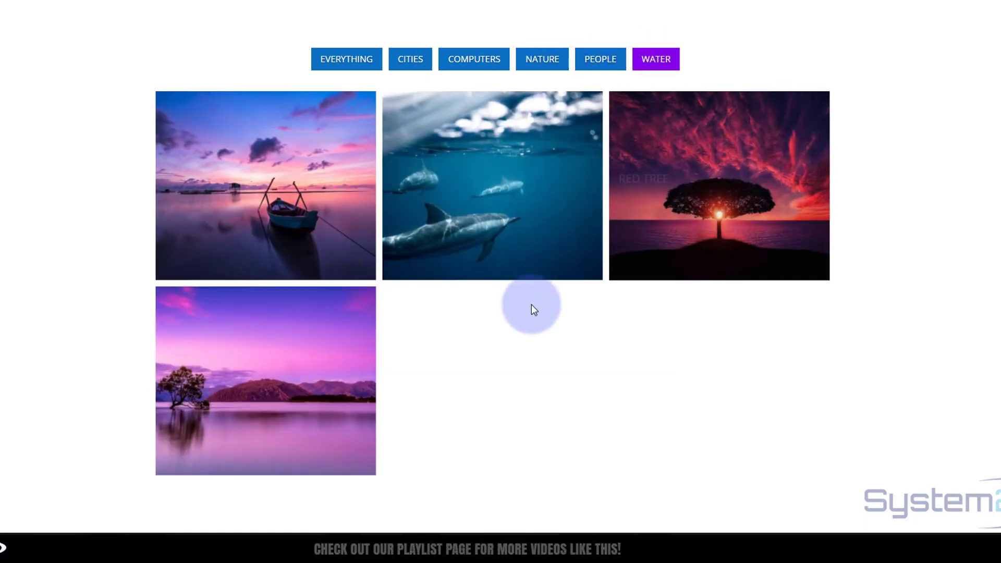
- In the Media Library, add nature to the Cloud City image's attachment category so it reads "cities, nature"
{"action": "mouse_move", "coordinate": [203, 243]}
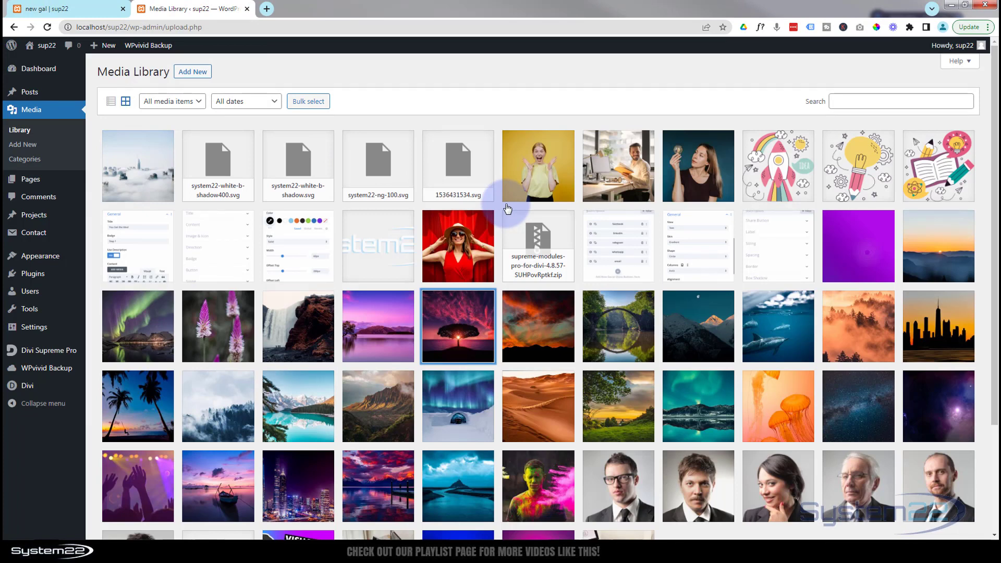
{"action": "left_click", "coordinate": [141, 167]}
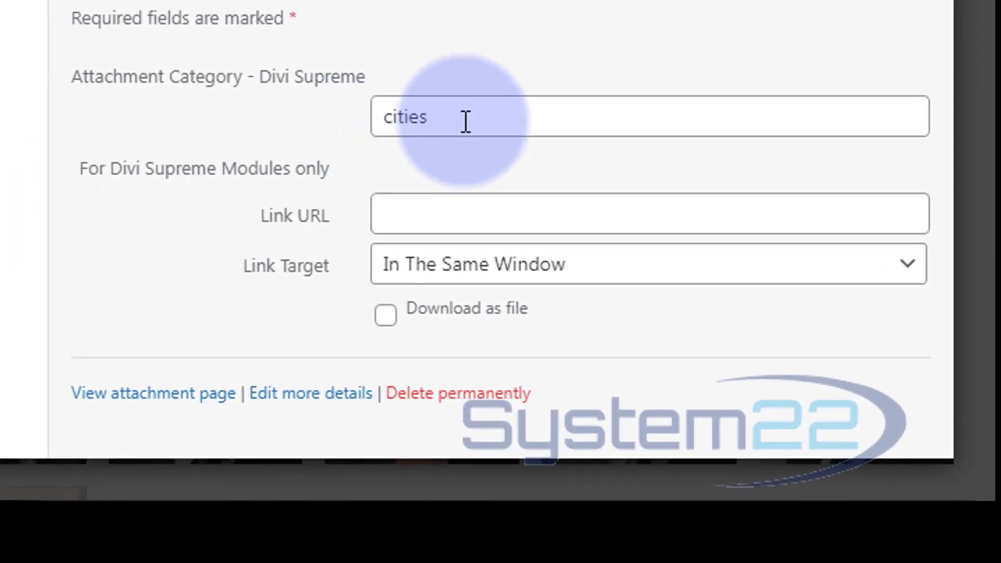
{"action": "left_click", "coordinate": [799, 398]}
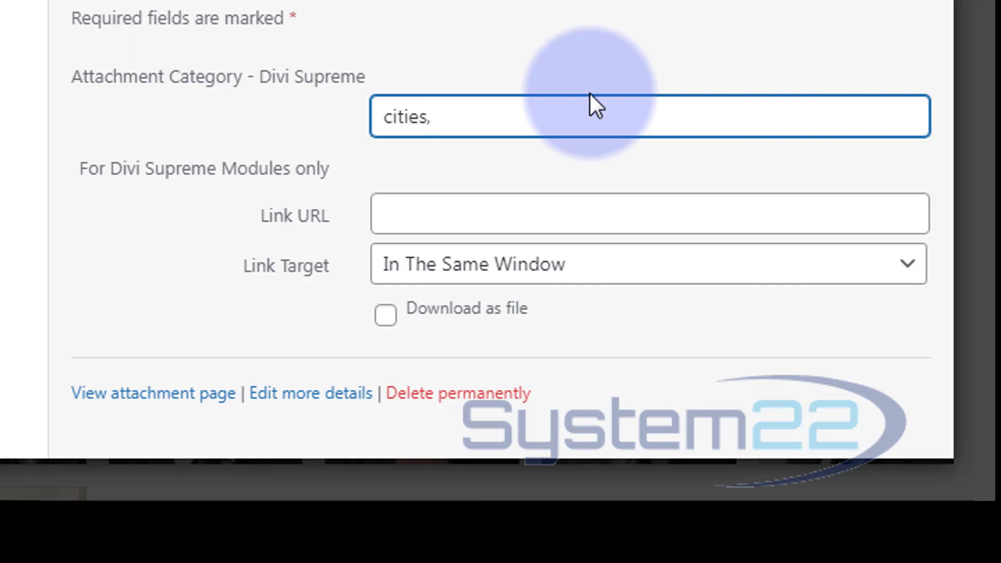
{"action": "type", "text": "nature"}
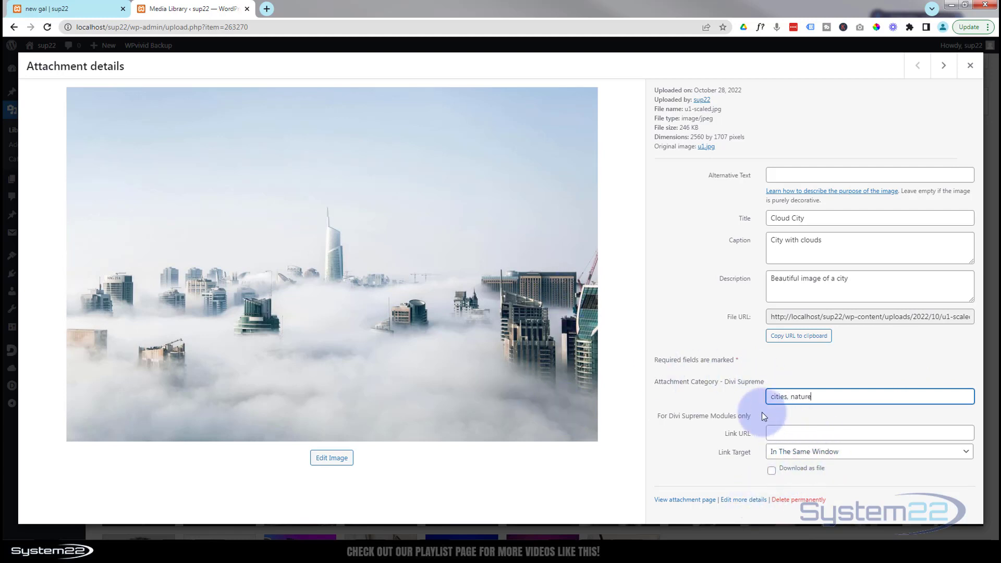
{"action": "left_click", "coordinate": [970, 67]}
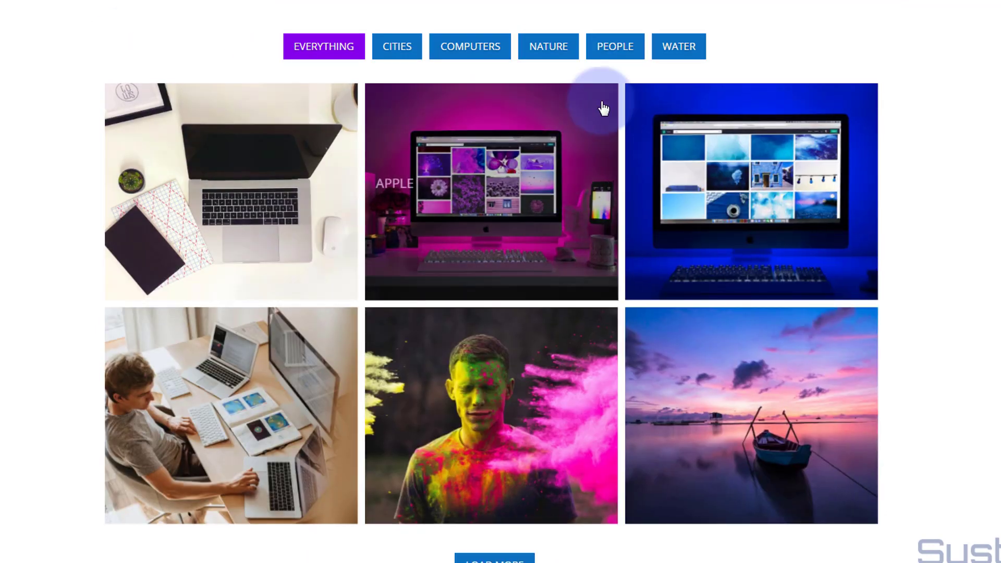
- Check for the Cloud City image under the live gallery's Nature and Cities filters, and return to the Everything view
{"action": "left_click", "coordinate": [557, 55]}
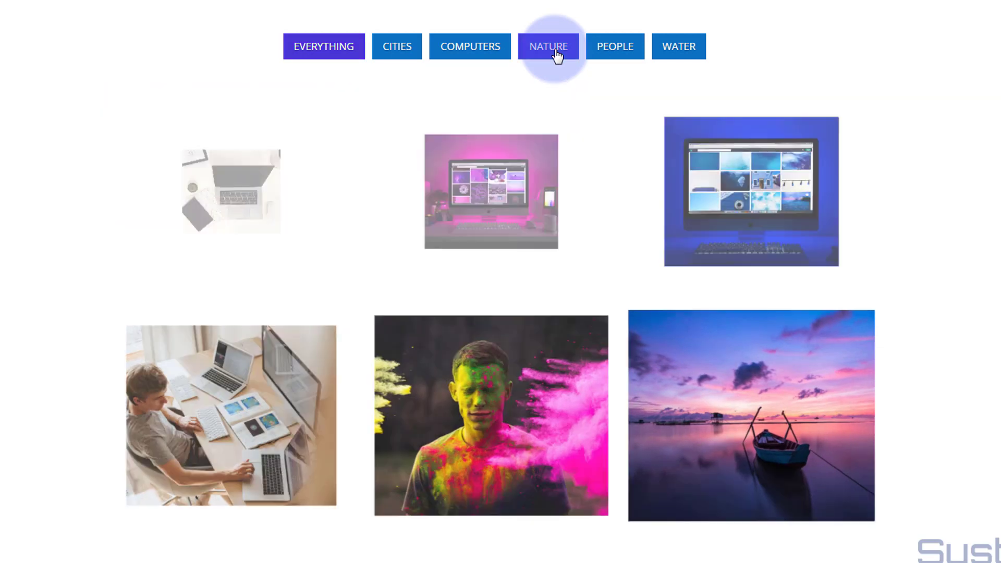
{"action": "left_click", "coordinate": [506, 501]}
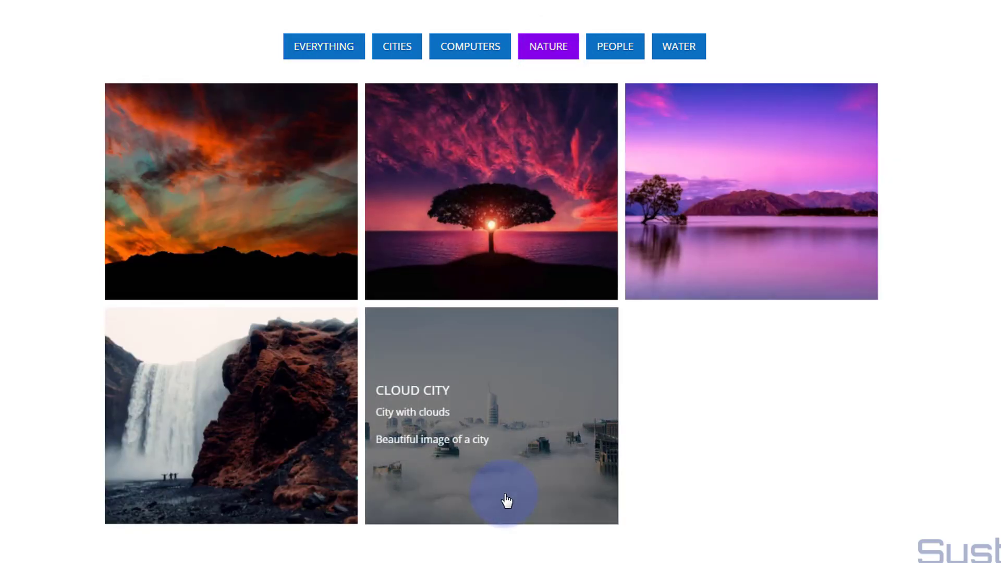
{"action": "left_click", "coordinate": [404, 58]}
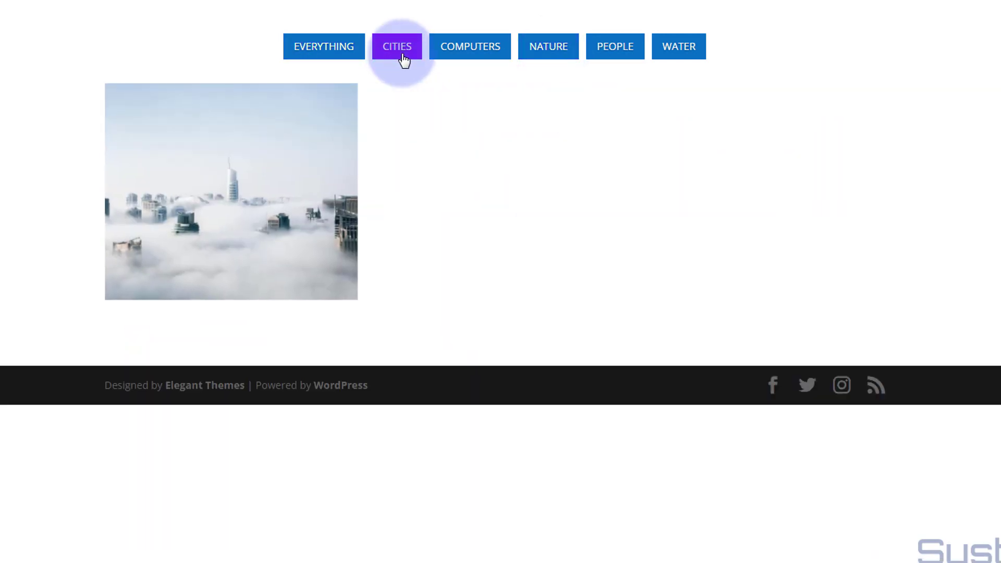
{"action": "left_click", "coordinate": [316, 55]}
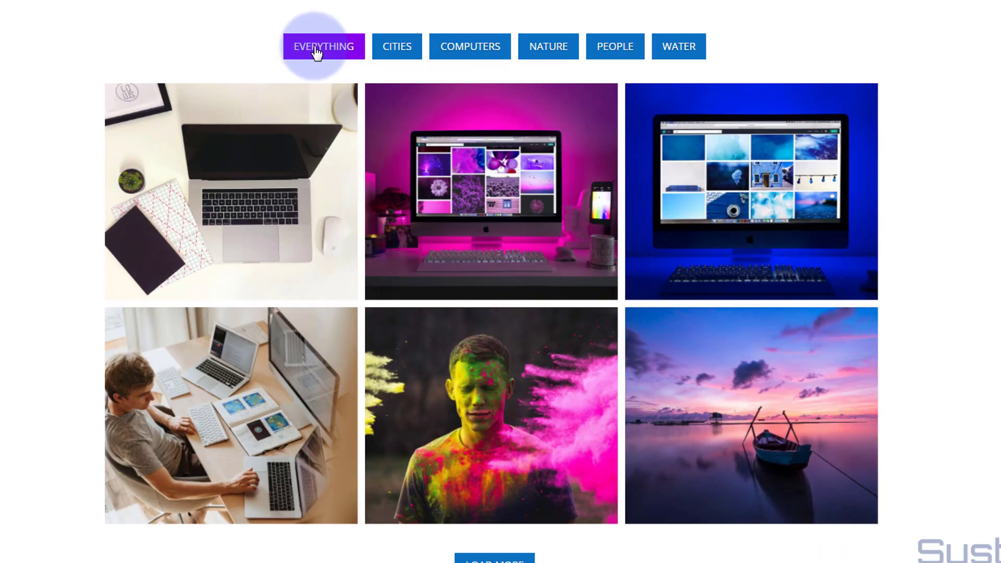
{"action": "left_click", "coordinate": [402, 55]}
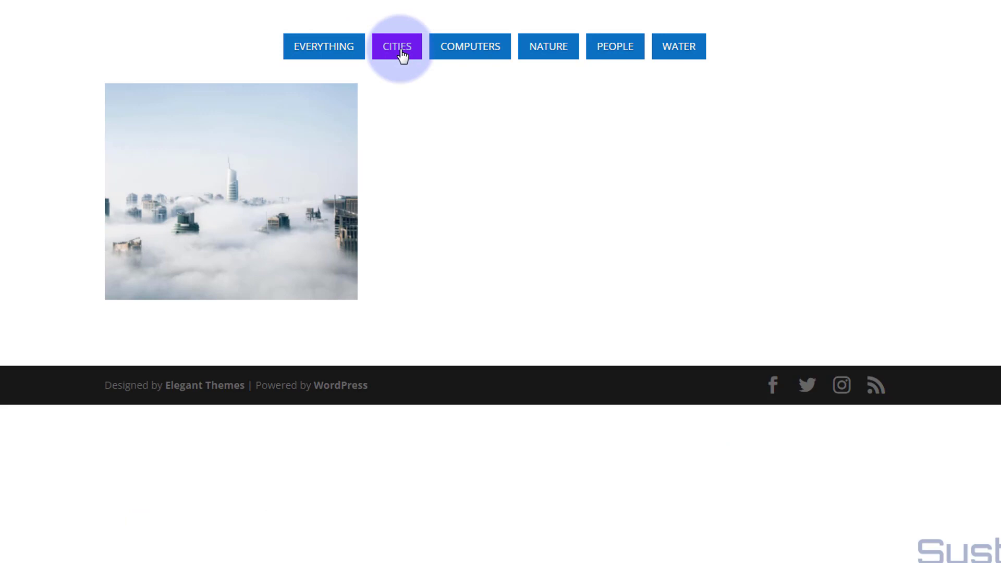
{"action": "mouse_move", "coordinate": [315, 137]}
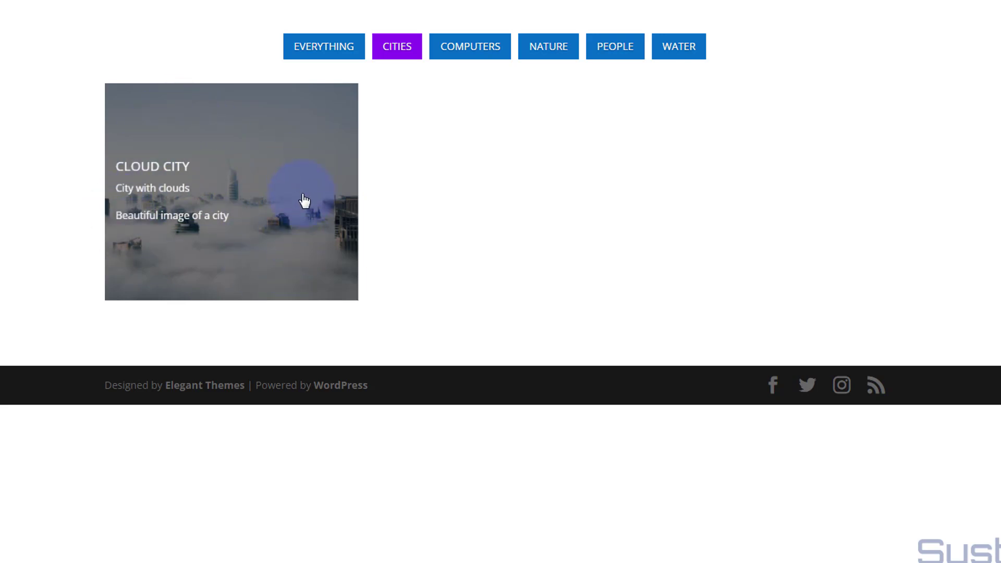
{"action": "left_click", "coordinate": [332, 55]}
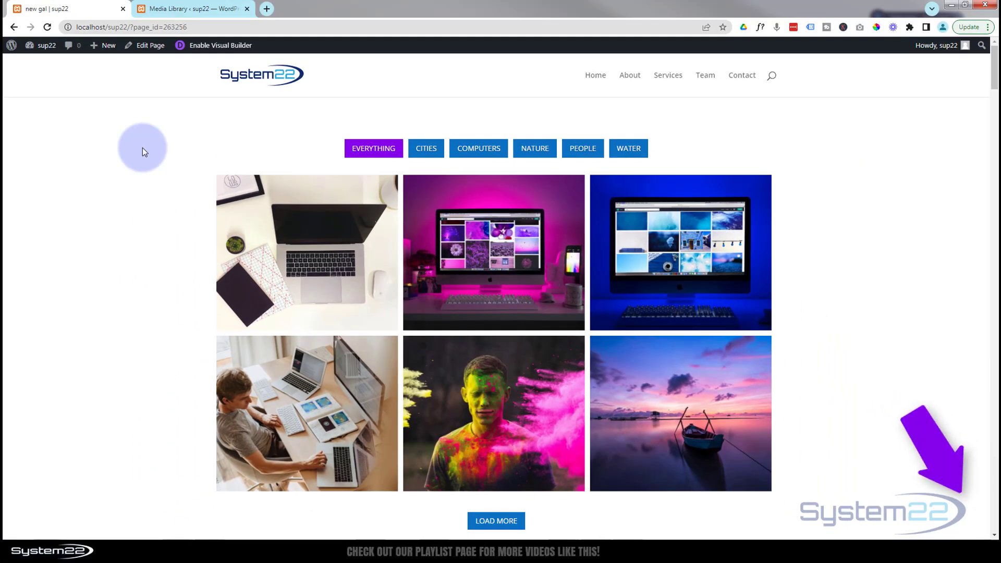
- Run through the Cities, Computers, Nature, People and Water filters once more on the live gallery, and return to Everything
{"action": "left_click", "coordinate": [430, 152]}
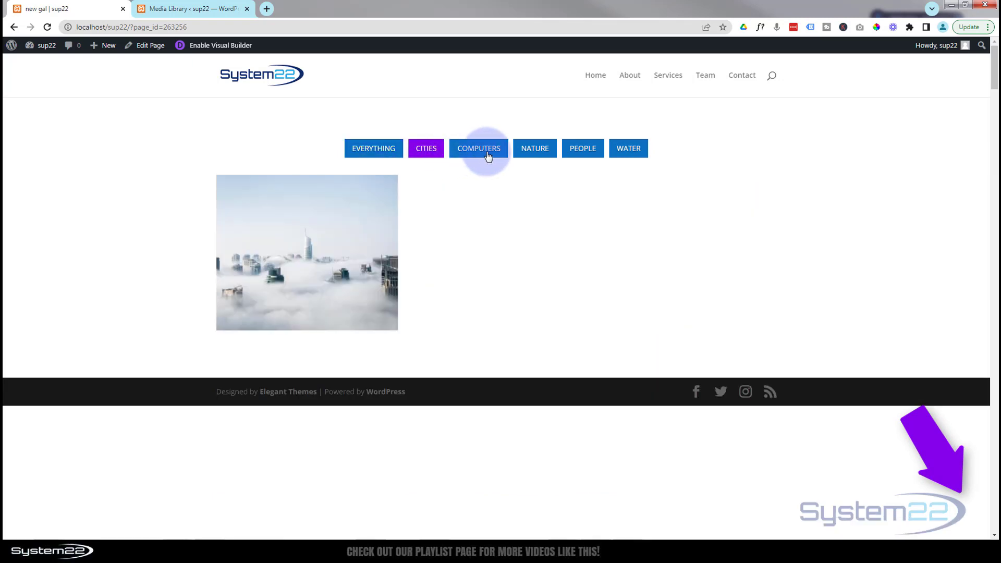
{"action": "left_click", "coordinate": [489, 157]}
{"action": "left_click", "coordinate": [535, 150]}
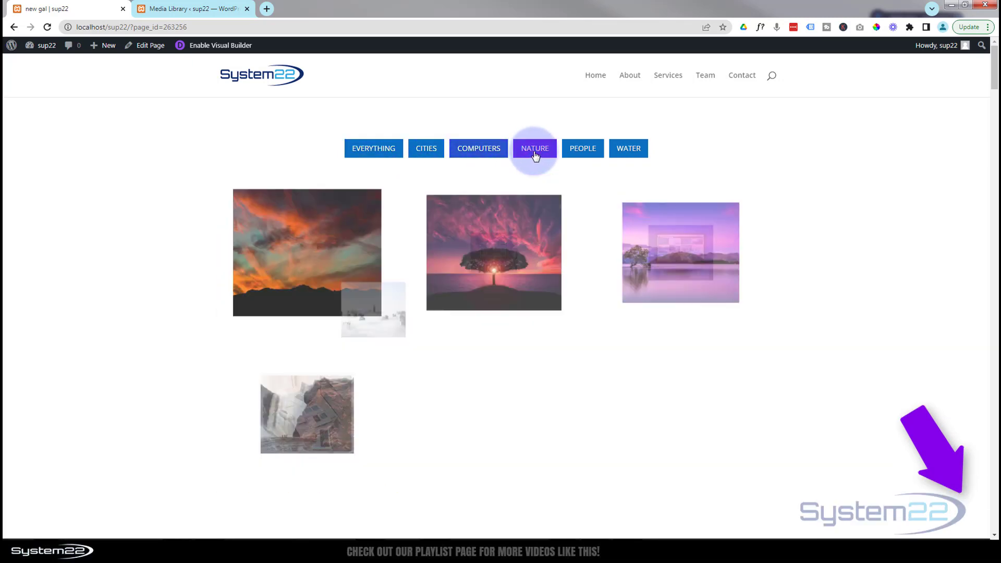
{"action": "left_click", "coordinate": [589, 153]}
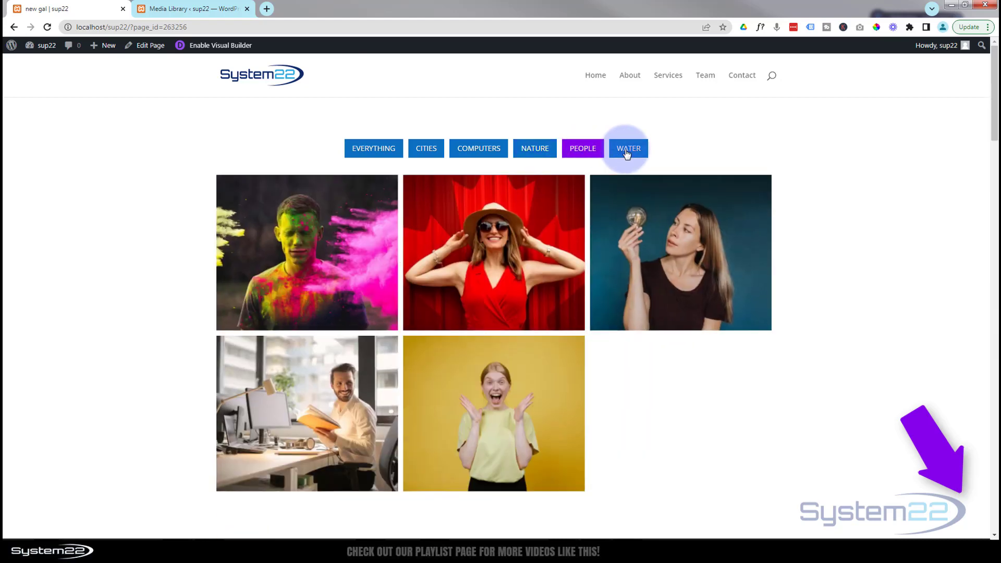
{"action": "left_click", "coordinate": [628, 153]}
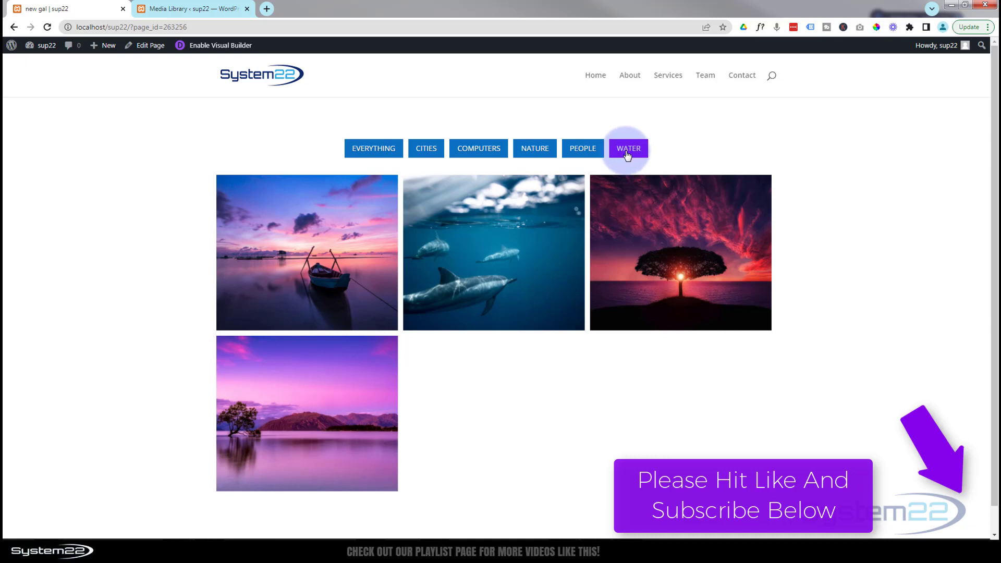
{"action": "left_click", "coordinate": [374, 150]}
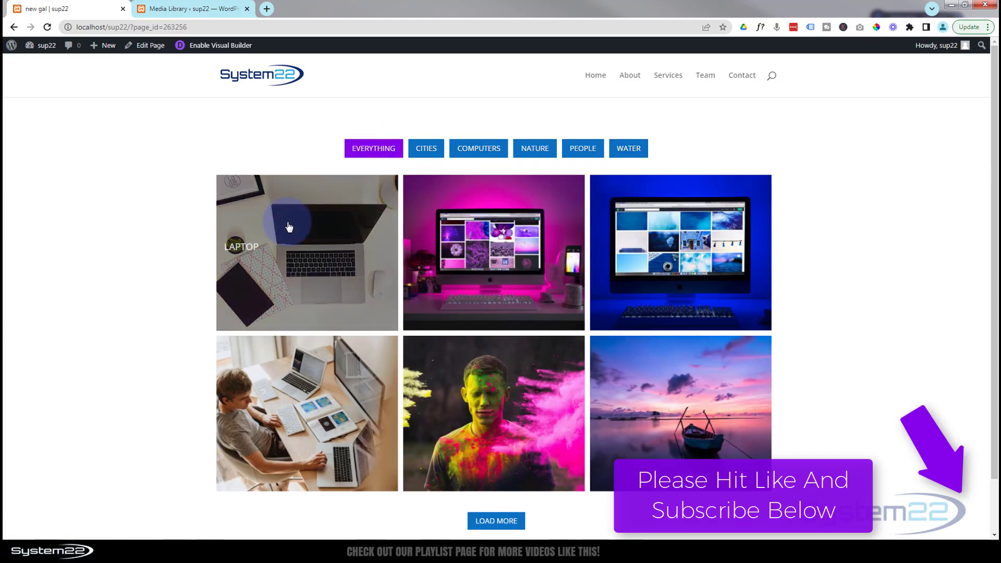
- Load two further batches of images in the Everything view, look through them and return to the gallery's first row
{"action": "scroll", "coordinate": [289, 219], "scroll_direction": "down", "scroll_amount": 2}
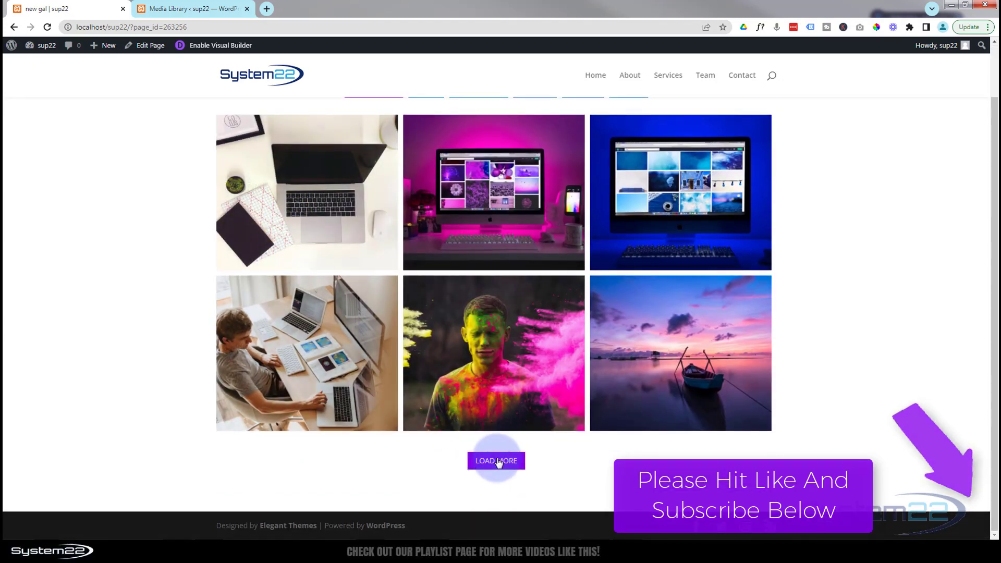
{"action": "left_click", "coordinate": [496, 460]}
{"action": "scroll", "coordinate": [491, 420], "scroll_direction": "down", "scroll_amount": 3}
{"action": "scroll", "coordinate": [492, 419], "scroll_direction": "down", "scroll_amount": 3}
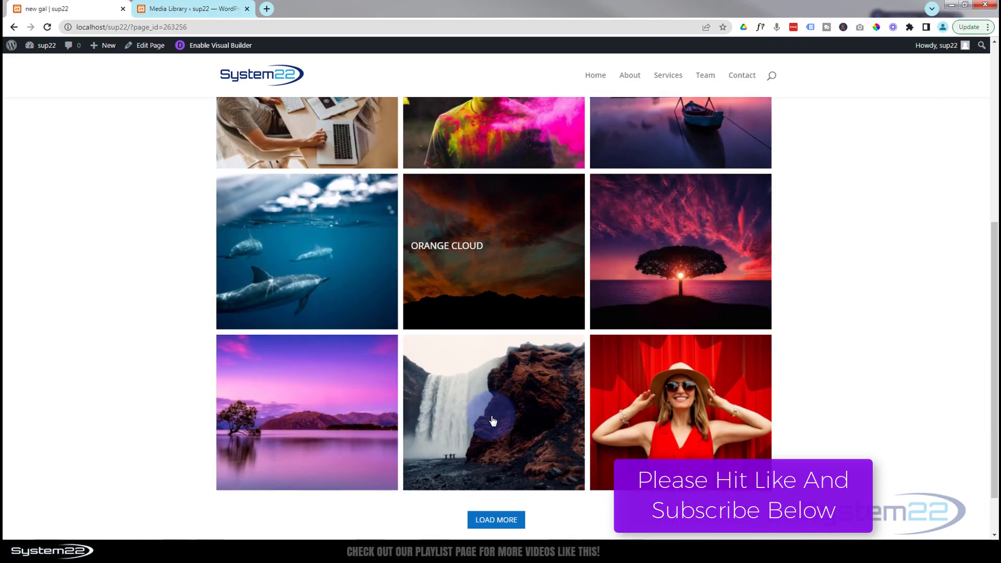
{"action": "left_click", "coordinate": [490, 464]}
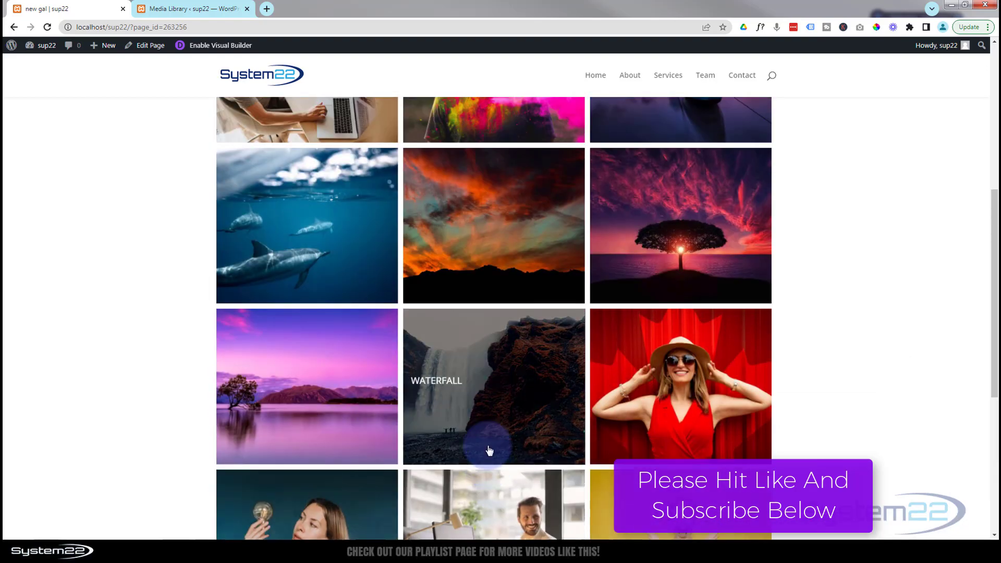
{"action": "scroll", "coordinate": [490, 458], "scroll_direction": "up", "scroll_amount": 7}
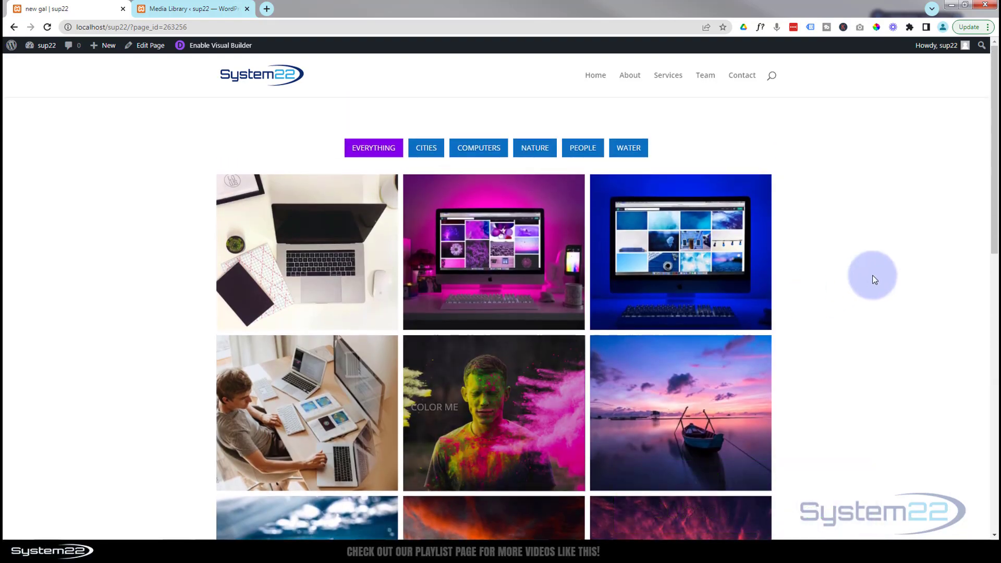